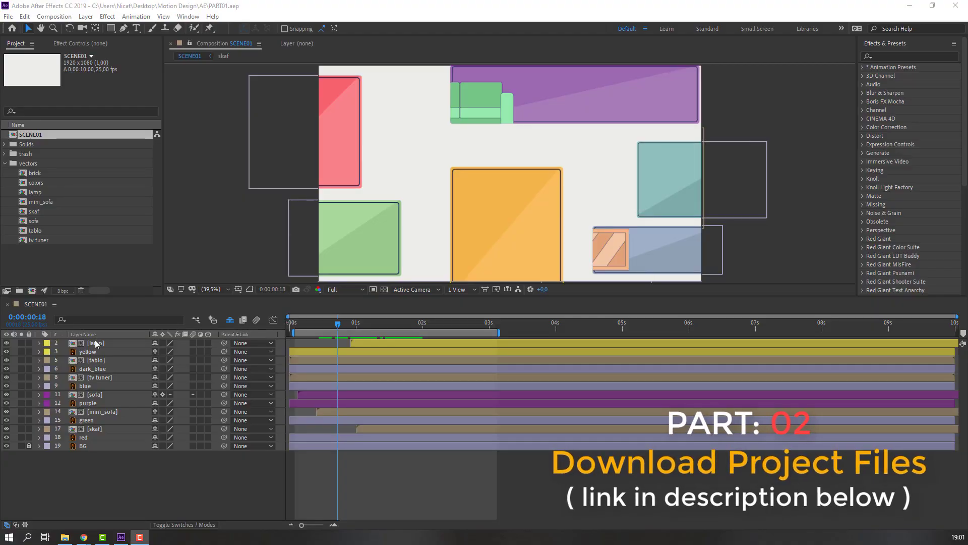
- Extend the work area to about 6 s and split the lamp, tablo, tv tuner, sofa, mini_sofa and skaf layers at 0:00:03:01
{"action": "left_click", "coordinate": [92, 343]}
{"action": "left_click", "coordinate": [95, 361], "text": "ctrl"}
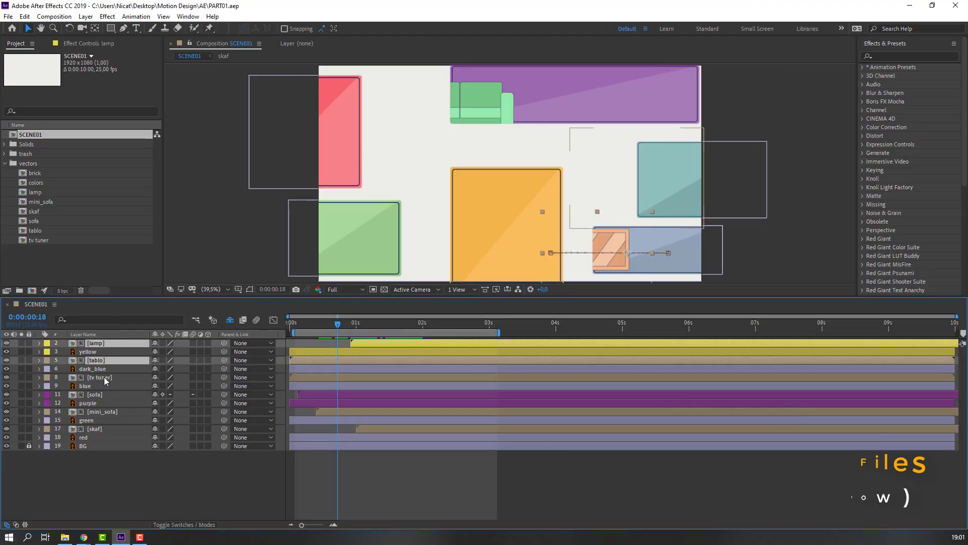
{"action": "left_click", "coordinate": [99, 377], "text": "ctrl"}
{"action": "left_click", "coordinate": [95, 394], "text": "ctrl"}
{"action": "left_click", "coordinate": [103, 411], "text": "ctrl"}
{"action": "left_click", "coordinate": [95, 430], "text": "ctrl"}
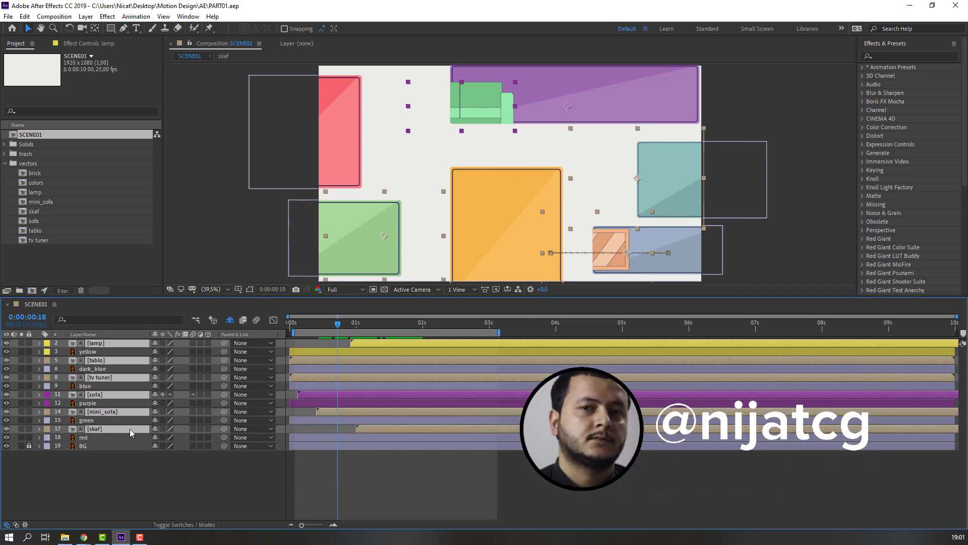
{"action": "left_click_drag", "start_coordinate": [338, 328], "coordinate": [471, 339]}
{"action": "left_click_drag", "start_coordinate": [534, 332], "coordinate": [704, 333]}
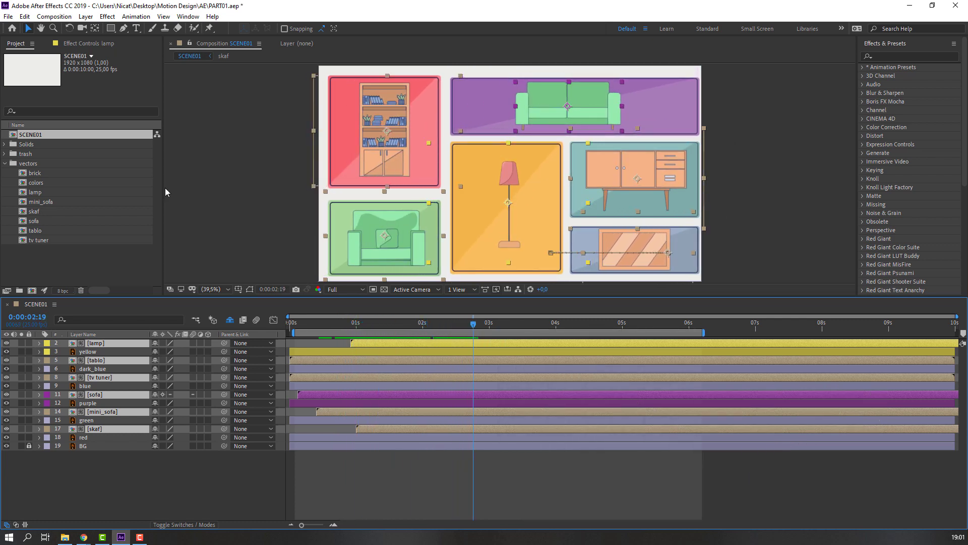
{"action": "left_click", "coordinate": [26, 18]}
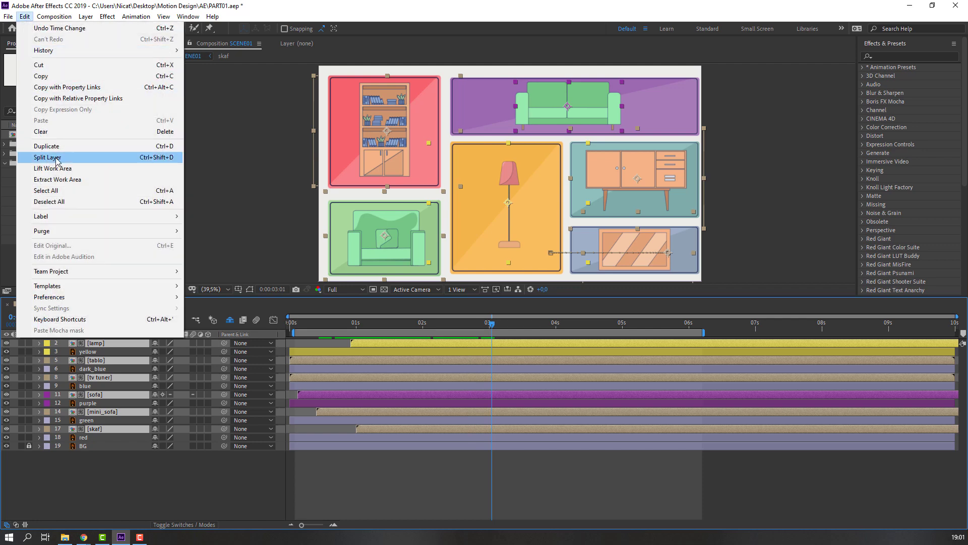
{"action": "left_click", "coordinate": [153, 157]}
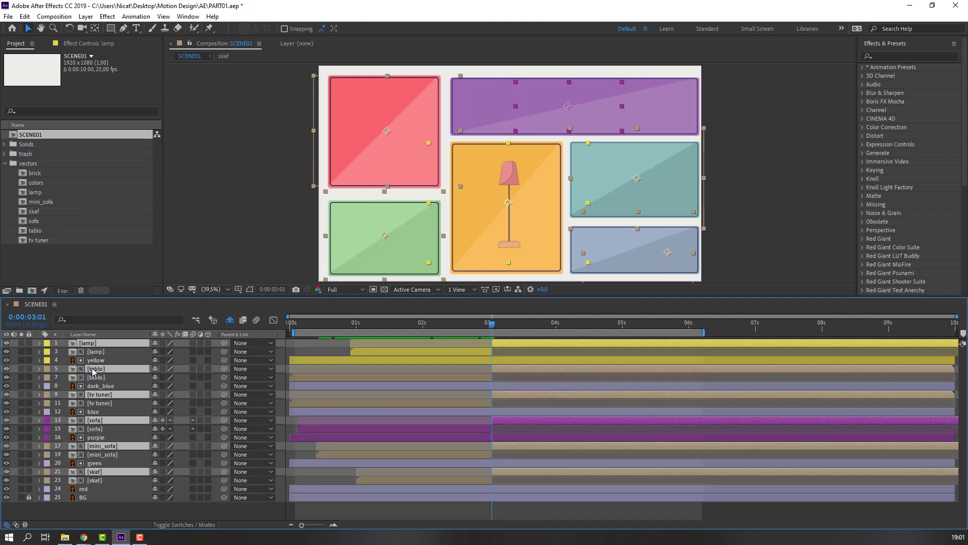
- Move the six split furniture layers together to the top of the layer stack and give them the Orange label
{"action": "left_click_drag", "start_coordinate": [93, 372], "coordinate": [96, 354]}
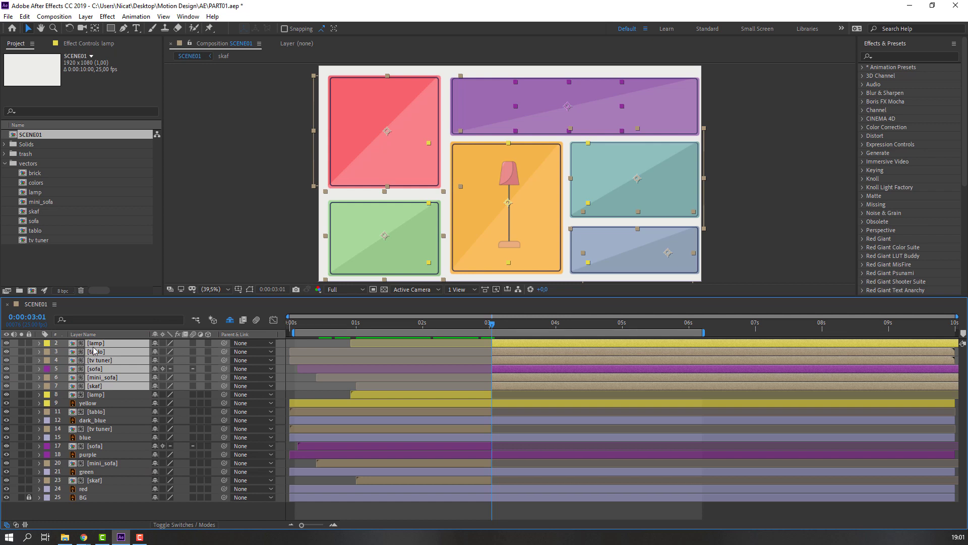
{"action": "left_click", "coordinate": [47, 343]}
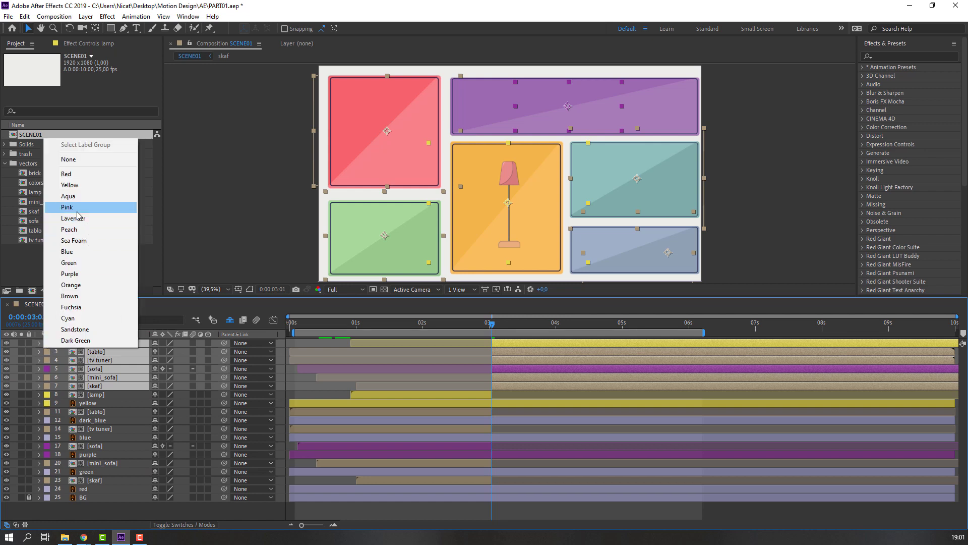
{"action": "left_click", "coordinate": [71, 285]}
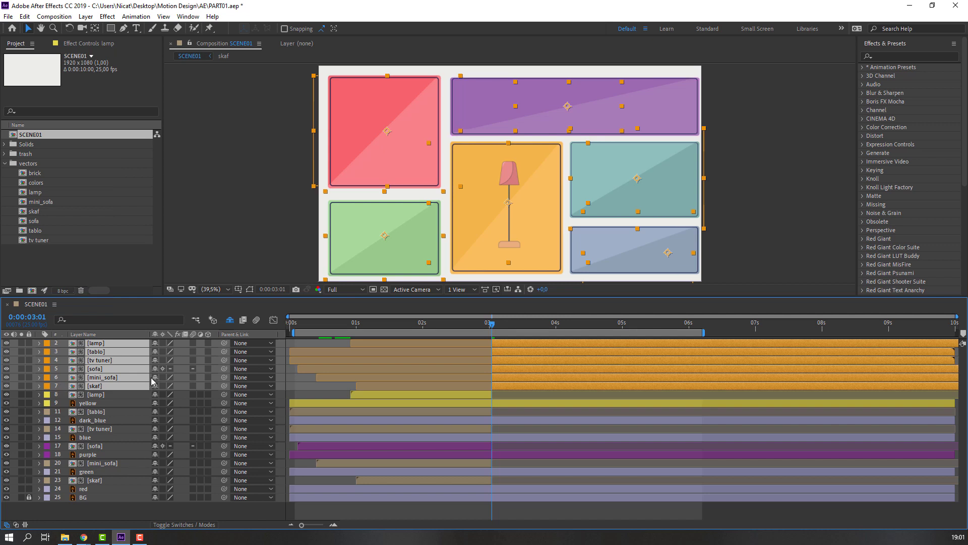
- Set the six orange furniture layers to No Track Matte
{"action": "left_click", "coordinate": [182, 525]}
{"action": "left_click", "coordinate": [216, 345]}
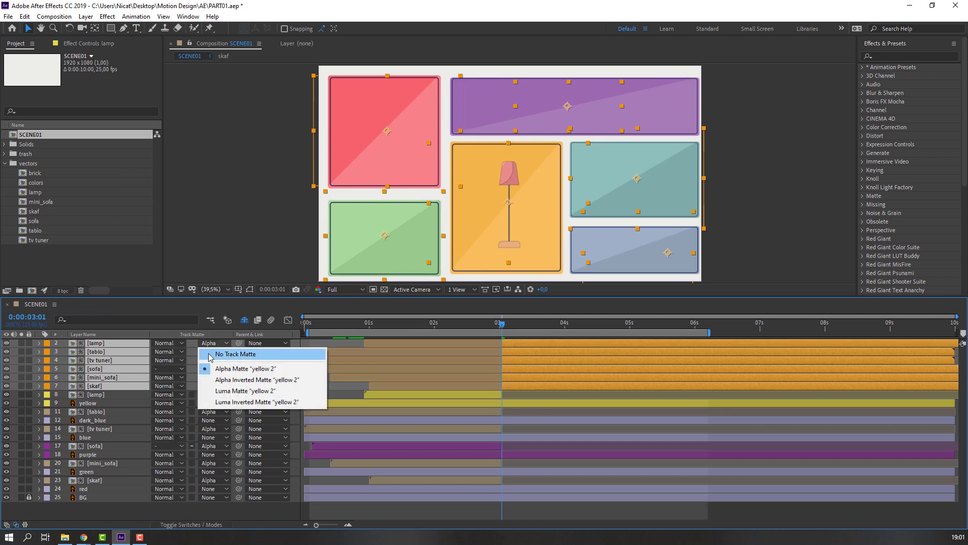
{"action": "left_click", "coordinate": [246, 356]}
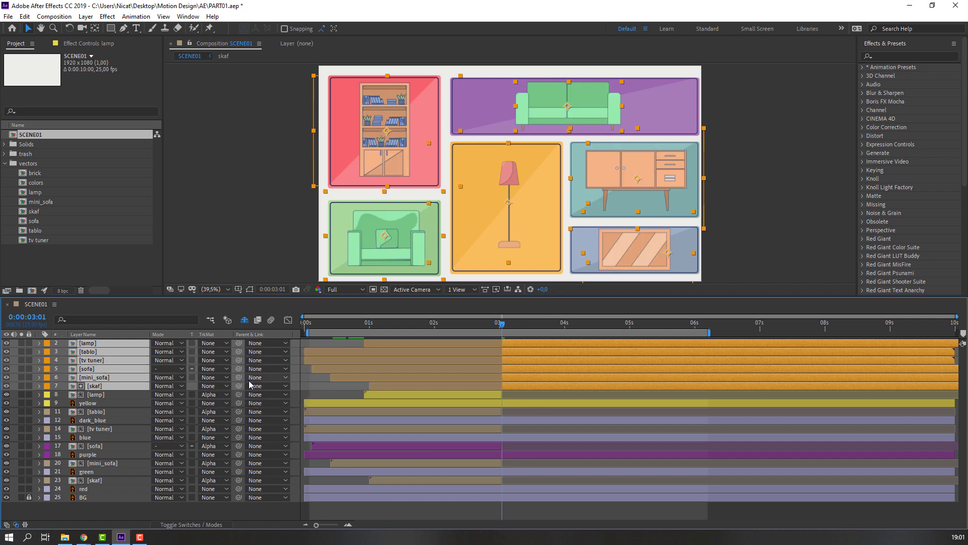
- Add Position keyframes at 0:00:03:01 to the yellow, dark_blue, blue, purple, green and red layers
{"action": "left_click", "coordinate": [88, 404]}
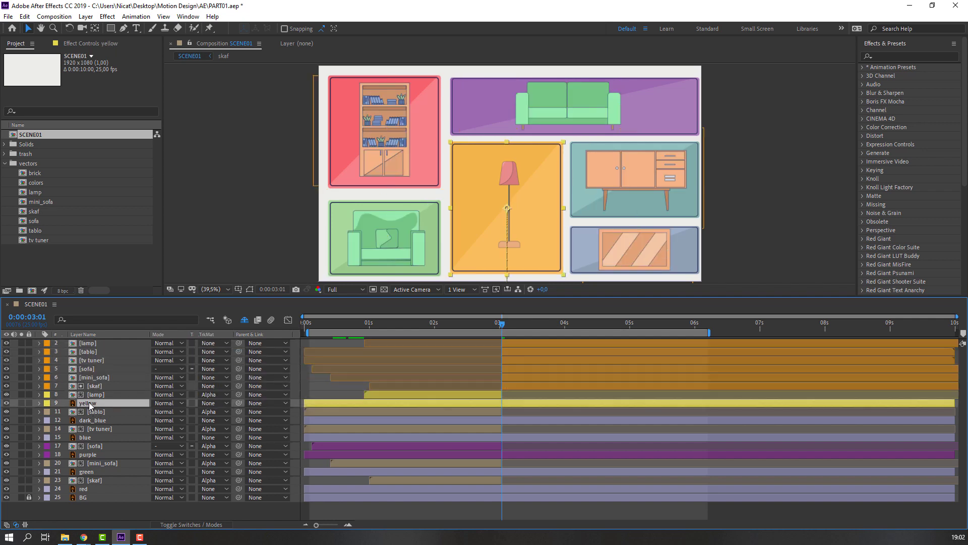
{"action": "left_click", "coordinate": [101, 421], "text": "ctrl"}
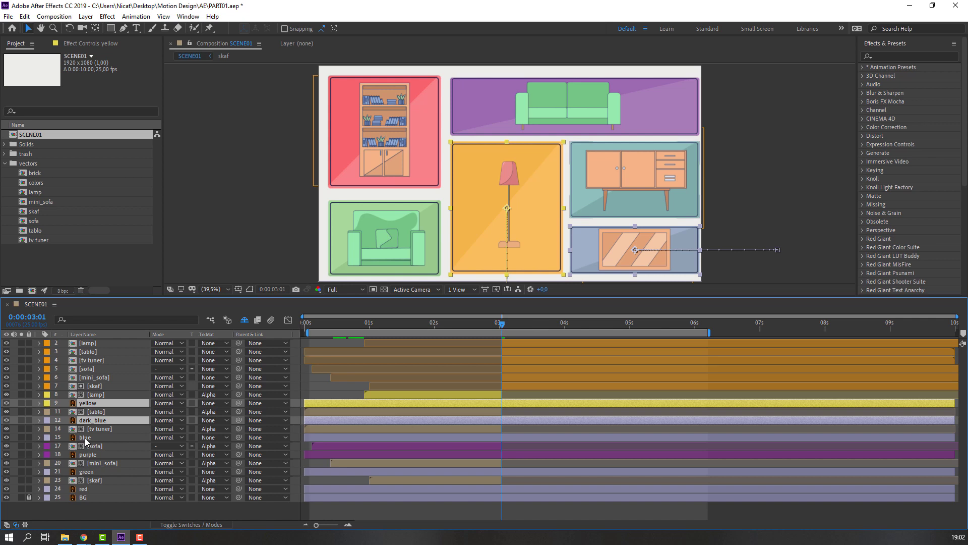
{"action": "left_click", "coordinate": [85, 438], "text": "ctrl"}
{"action": "left_click", "coordinate": [93, 455], "text": "ctrl"}
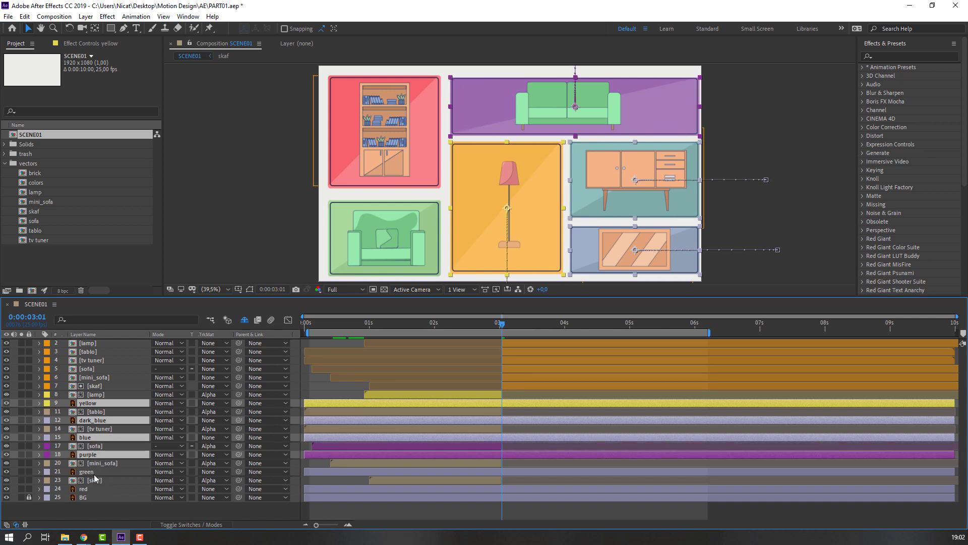
{"action": "left_click", "coordinate": [90, 473], "text": "ctrl"}
{"action": "left_click", "coordinate": [86, 490], "text": "ctrl"}
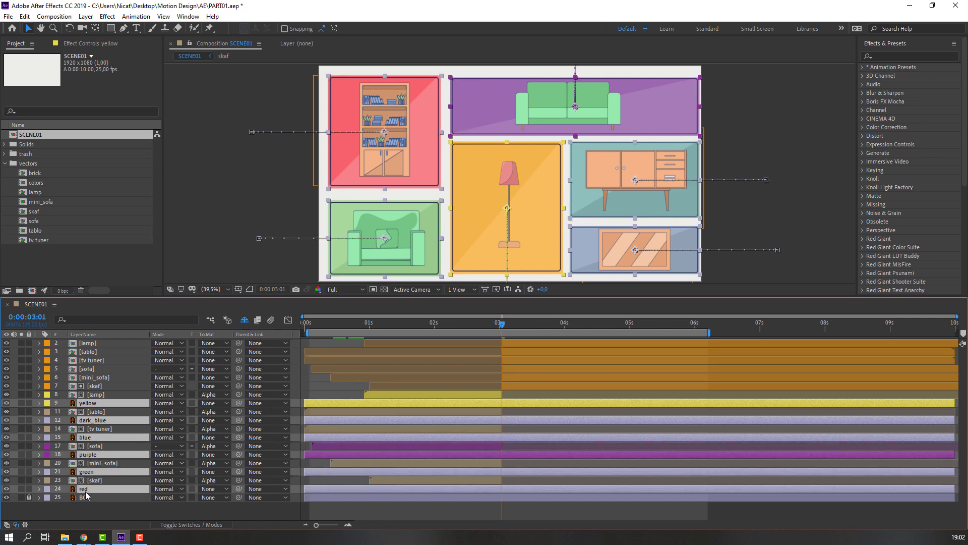
{"action": "key", "text": "p"}
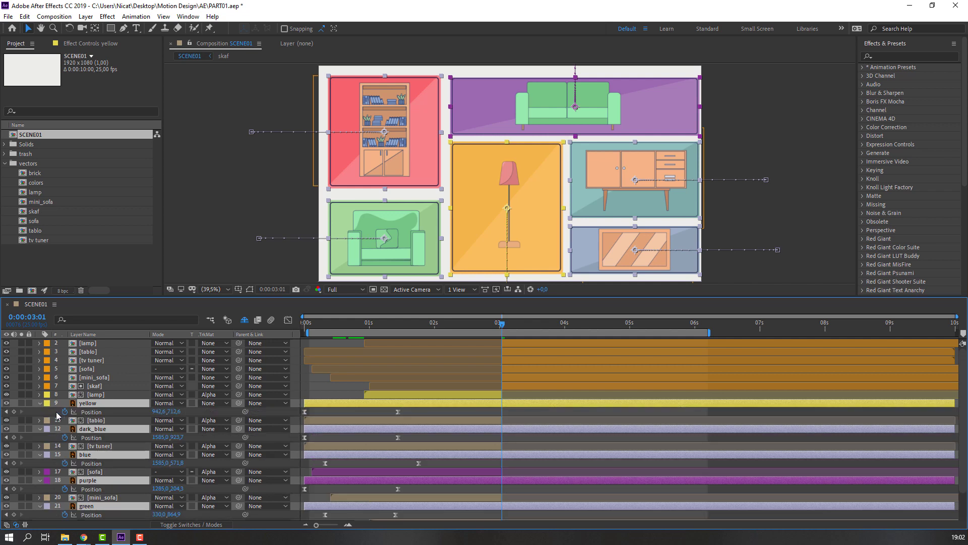
{"action": "left_click", "coordinate": [14, 412]}
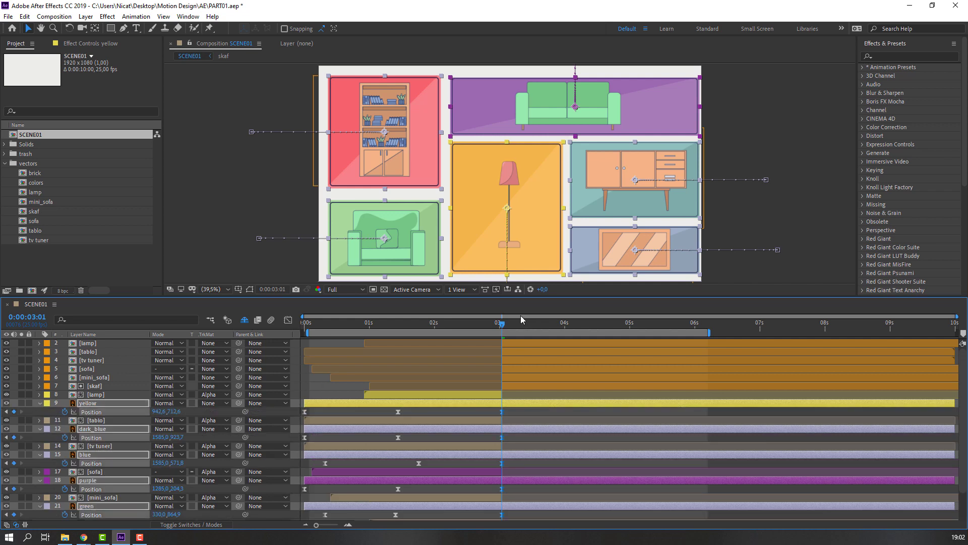
- At 0:00:03:15, move the six colour panels up out of frame, then start the work area at about 2 s and preview
{"action": "left_click", "coordinate": [539, 332]}
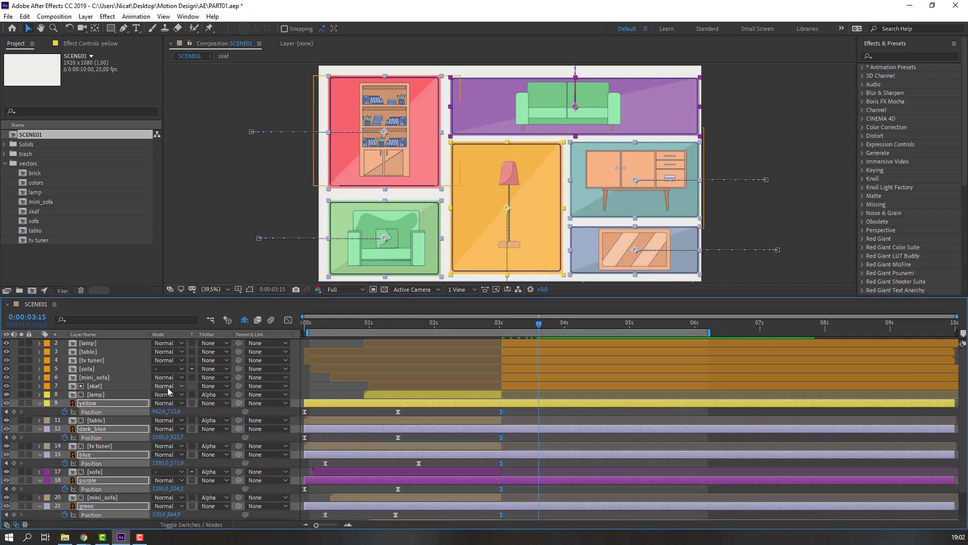
{"action": "left_click_drag", "start_coordinate": [174, 412], "coordinate": [122, 407]}
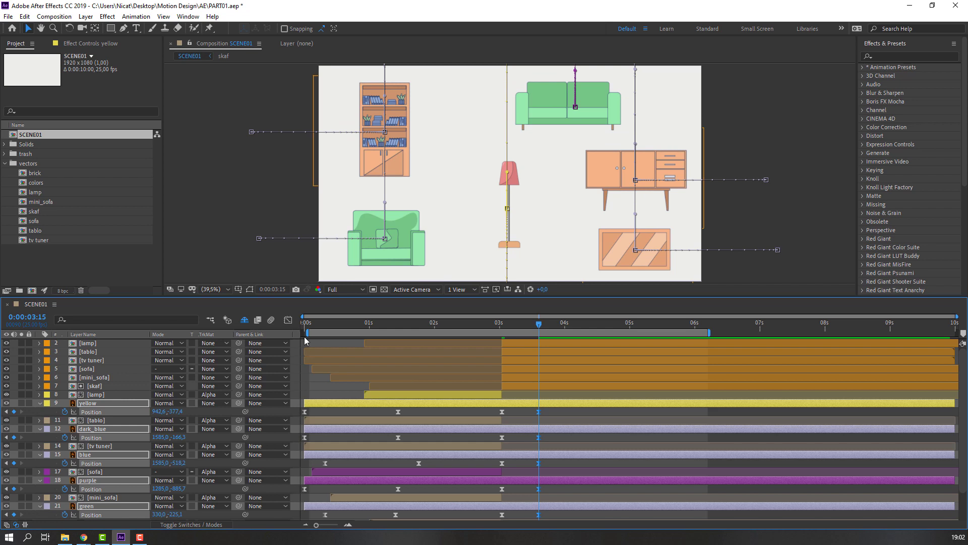
{"action": "left_click_drag", "start_coordinate": [306, 333], "coordinate": [433, 342]}
{"action": "key", "text": "space"}
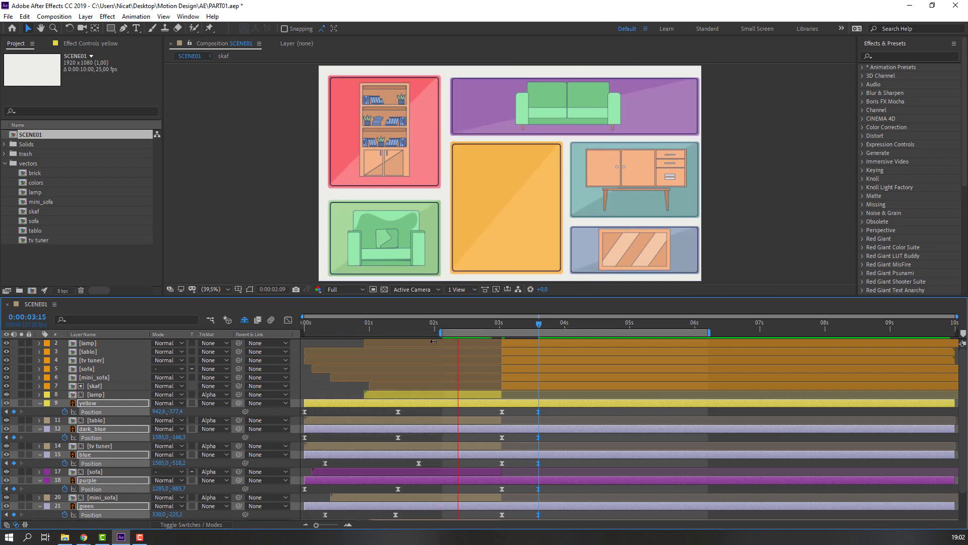
{"action": "key", "text": "space"}
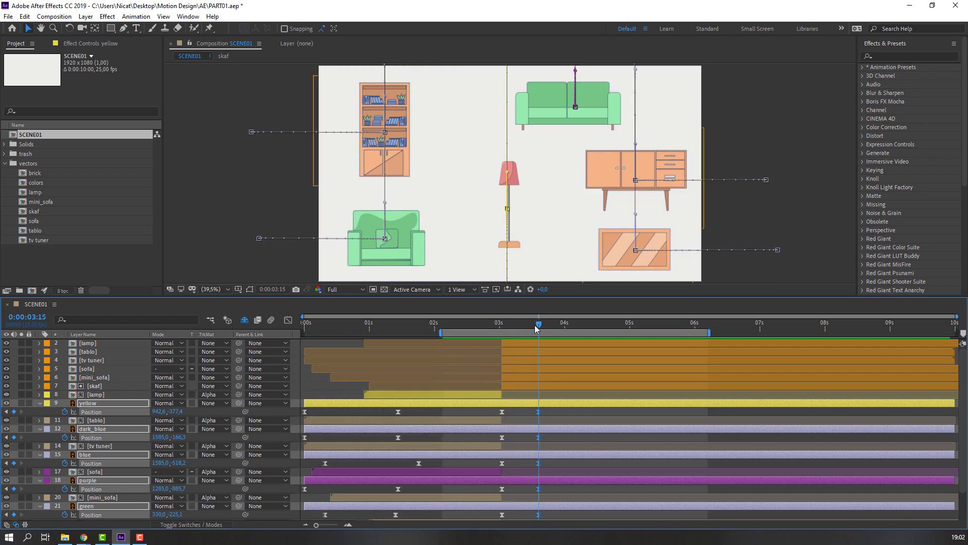
- Shift the colour panels' last Position keyframes to about 0:00:04:02 and preview the slower exit
{"action": "left_click", "coordinate": [535, 326]}
{"action": "scroll", "coordinate": [555, 381], "scroll_direction": "down", "scroll_amount": 2}
{"action": "left_click_drag", "start_coordinate": [557, 382], "coordinate": [567, 503]}
{"action": "key", "text": "space"}
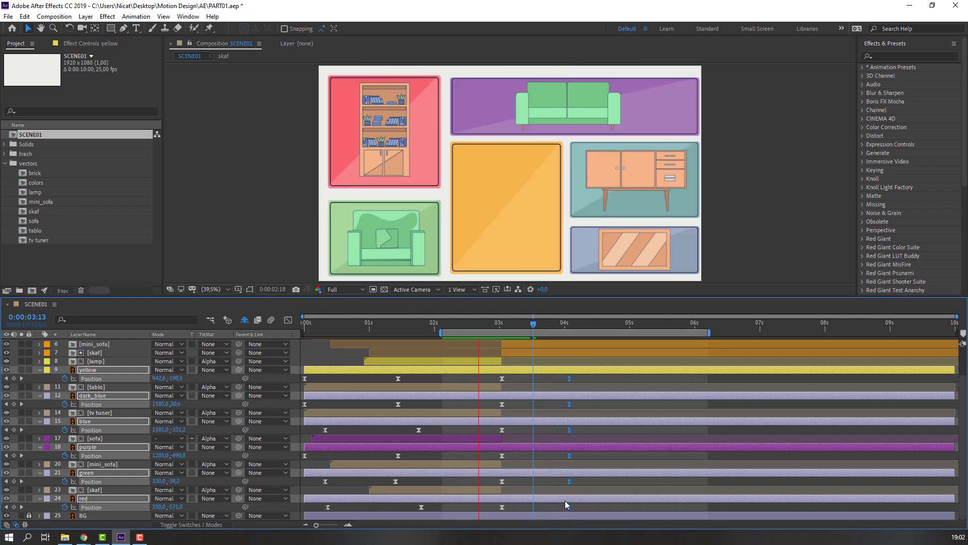
{"action": "key", "text": "space"}
- Reshape the panels' exit speed curve in the Graph Editor so it peaks soon after 0:00:03:01, and preview it
{"action": "left_click_drag", "start_coordinate": [587, 383], "coordinate": [518, 492]}
{"action": "left_click", "coordinate": [288, 320]}
{"action": "key", "text": "space"}
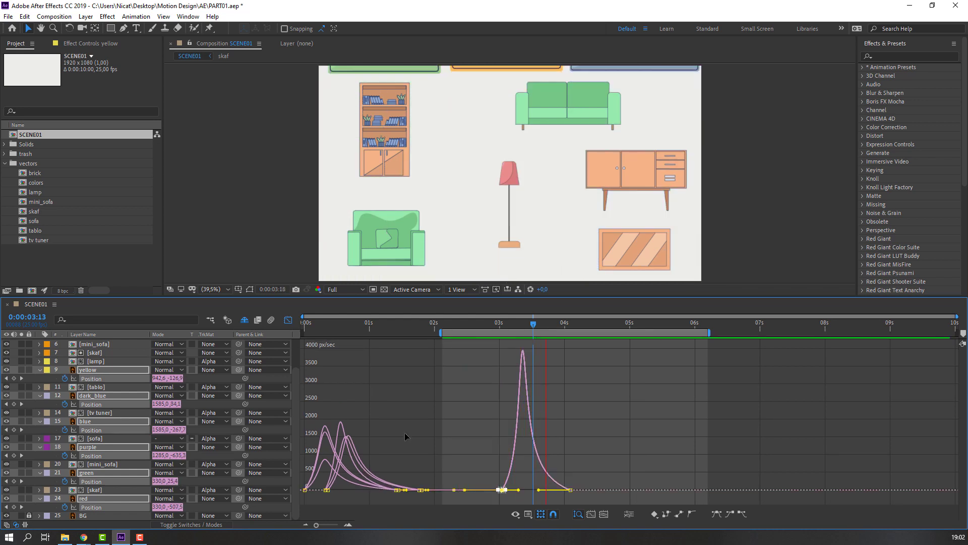
{"action": "key", "text": "space"}
{"action": "key", "text": "shift+F3"}
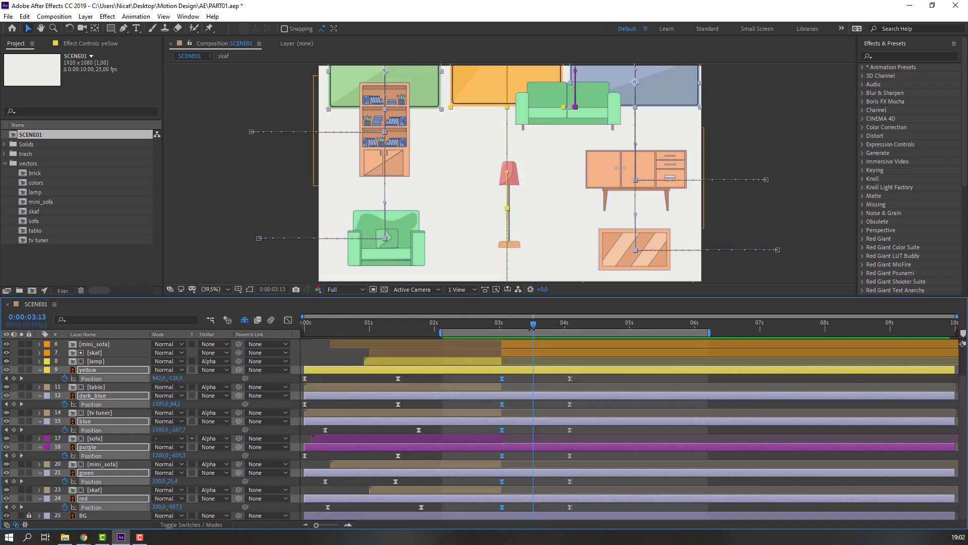
- Add Rotation keyframes at 0:00:03:01 to the six orange furniture layers
{"action": "left_click", "coordinate": [505, 325]}
{"action": "scroll", "coordinate": [516, 374], "scroll_direction": "up", "scroll_amount": 2}
{"action": "left_click", "coordinate": [515, 386]}
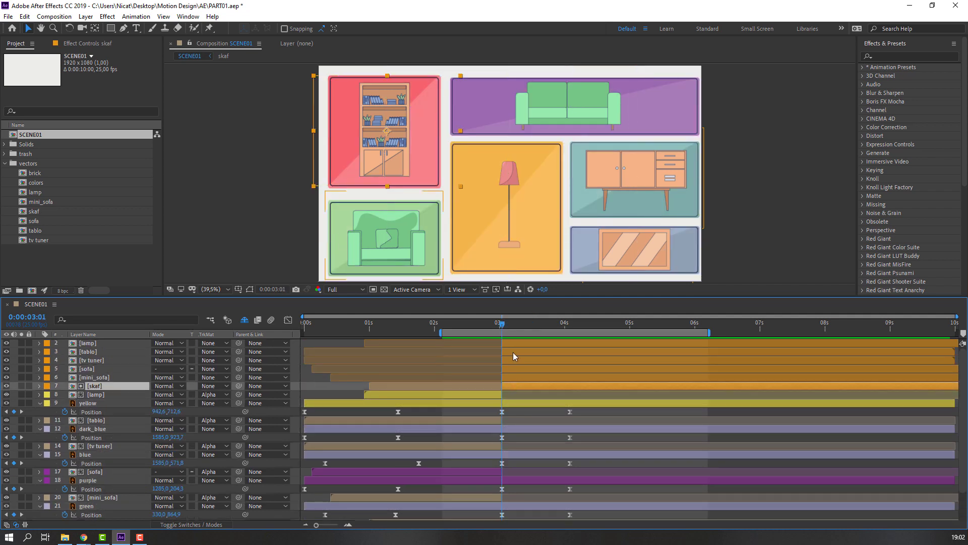
{"action": "left_click", "coordinate": [511, 346], "text": "shift"}
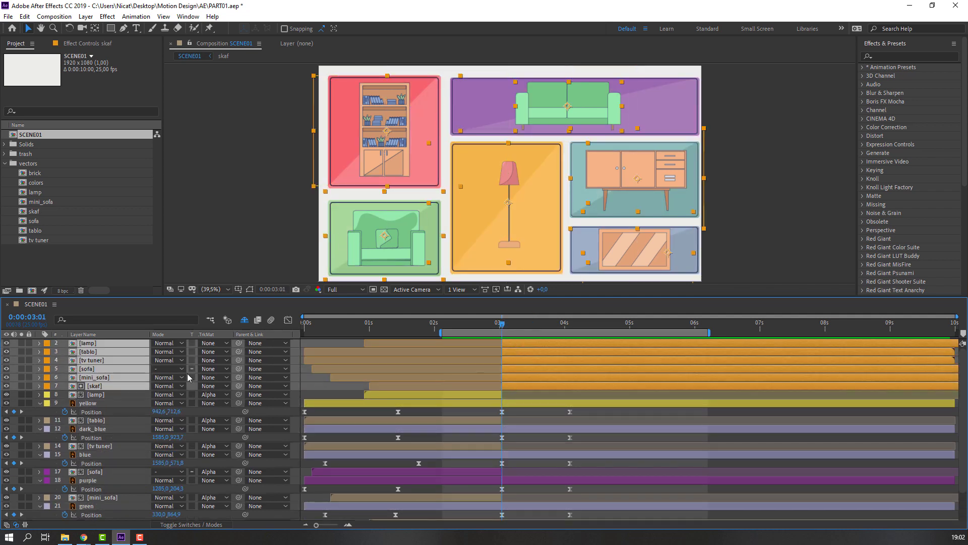
{"action": "key", "text": "r"}
{"action": "left_click", "coordinate": [65, 351]}
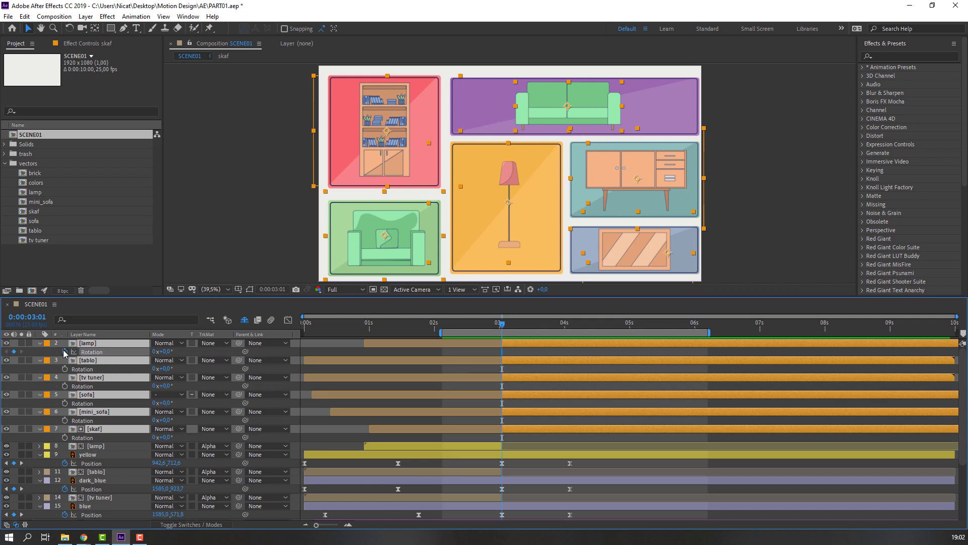
- At 0:00:04:02, set Rotation to -8° for lamp, 12° for tablo, 7° for tv tuner, 15° for sofa, -15° for mini_sofa and 5° for skaf
{"action": "left_click_drag", "start_coordinate": [525, 328], "coordinate": [568, 331]}
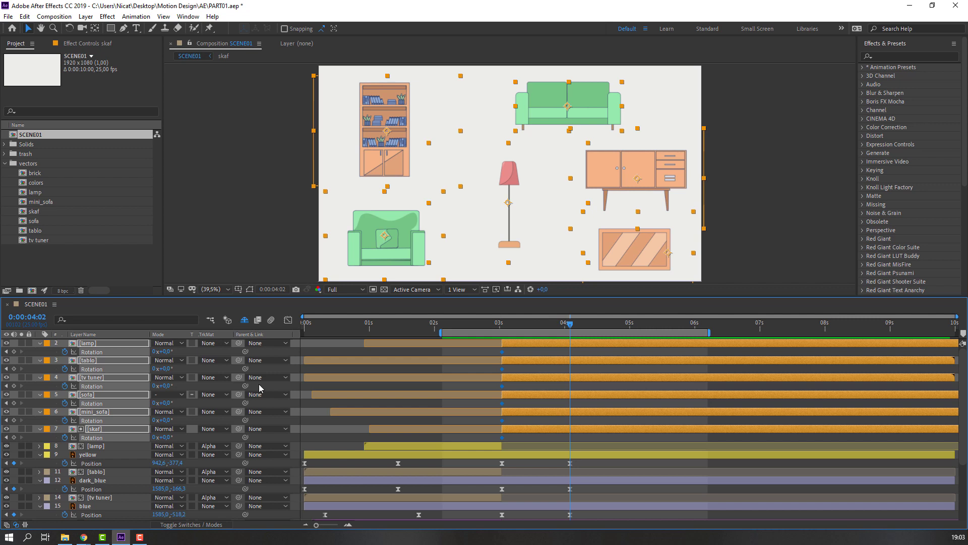
{"action": "key", "text": "F2"}
{"action": "left_click_drag", "start_coordinate": [171, 351], "coordinate": [165, 385]}
{"action": "left_click_drag", "start_coordinate": [165, 386], "coordinate": [170, 385]}
{"action": "left_click_drag", "start_coordinate": [166, 403], "coordinate": [172, 438]}
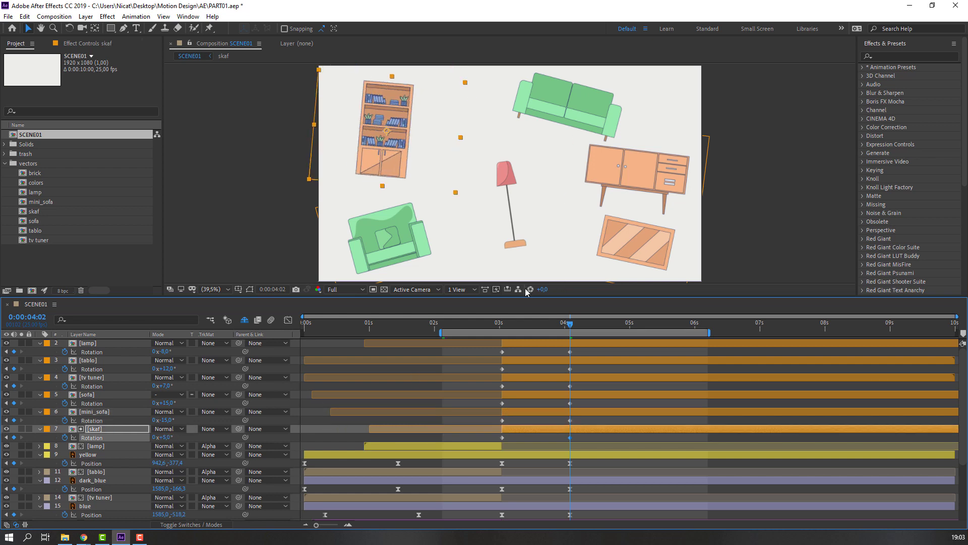
- Apply Easy Ease to all Rotation keyframes of the furniture layers and preview the animation
{"action": "left_click_drag", "start_coordinate": [491, 326], "coordinate": [482, 439]}
{"action": "right_click", "coordinate": [502, 439]}
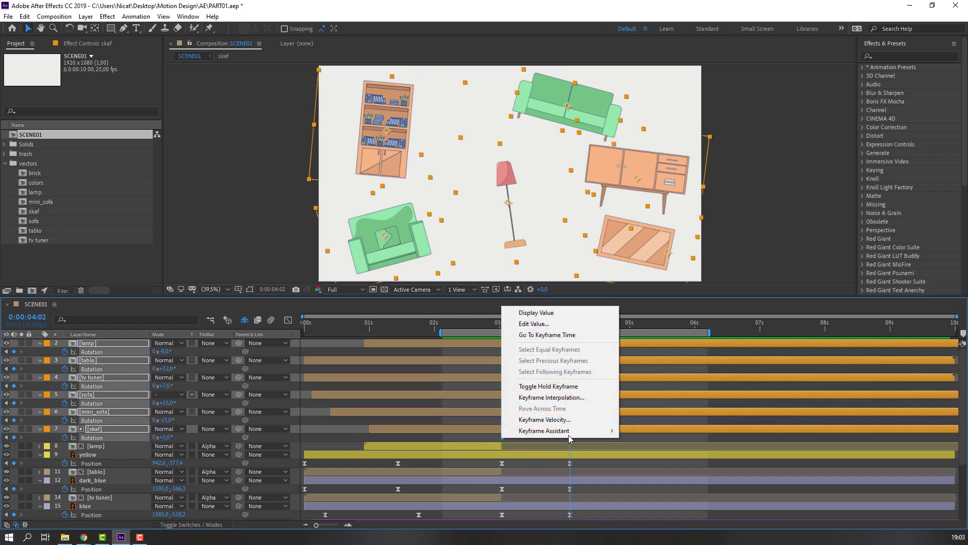
{"action": "mouse_move", "coordinate": [577, 429]}
{"action": "left_click", "coordinate": [644, 462]}
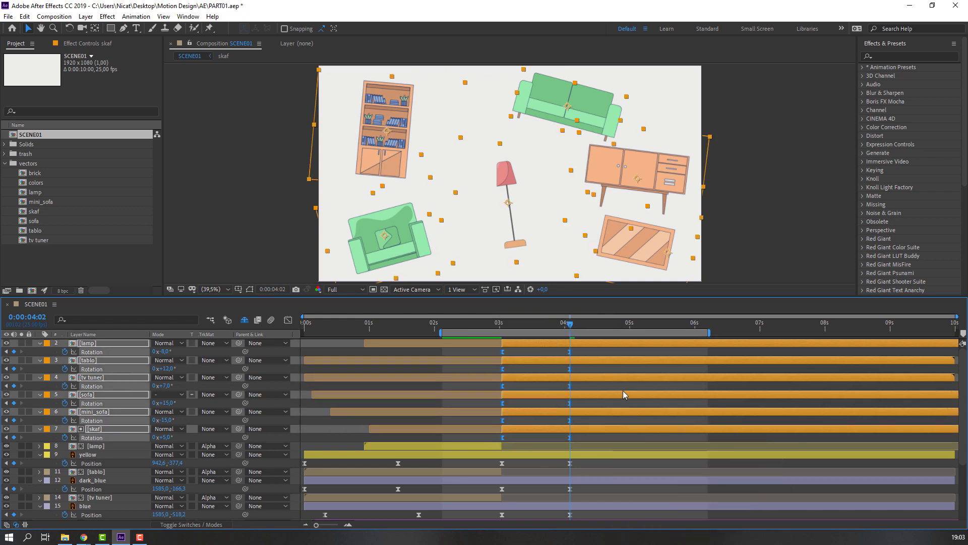
{"action": "left_click", "coordinate": [621, 384]}
{"action": "key", "text": "space"}
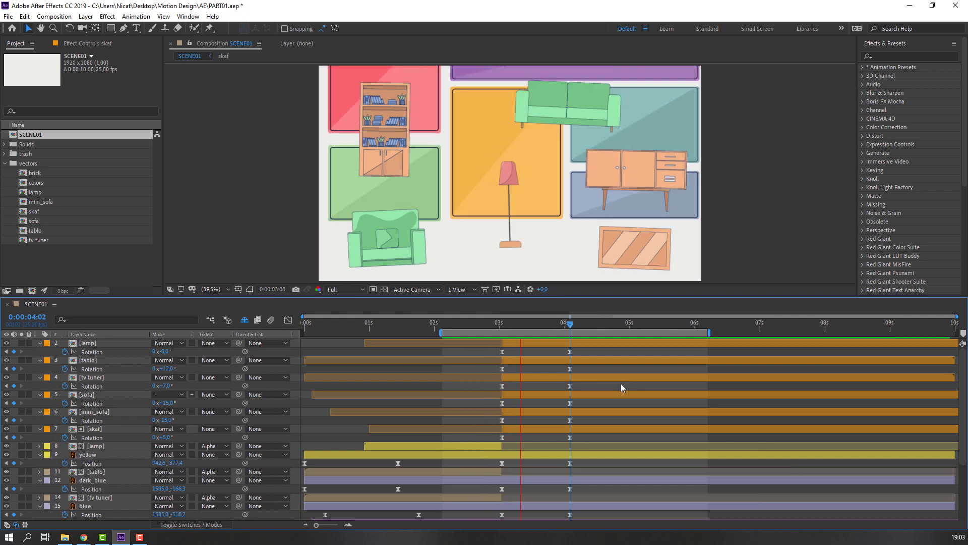
{"action": "left_click", "coordinate": [559, 326]}
- Create a new composition named speed at 1920 x 1080 px, 25 fps, with a duration of 0:00:10:00
{"action": "left_click", "coordinate": [110, 261]}
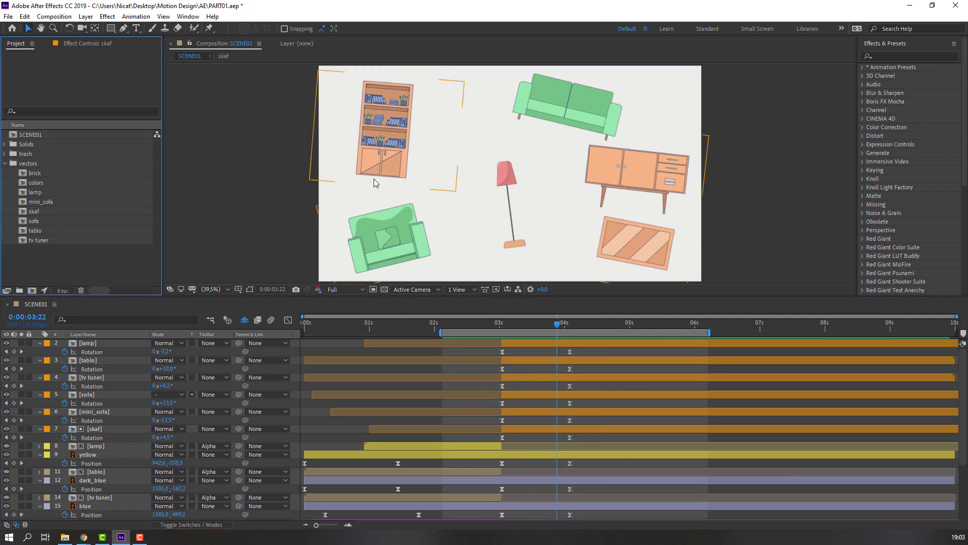
{"action": "left_click", "coordinate": [171, 370]}
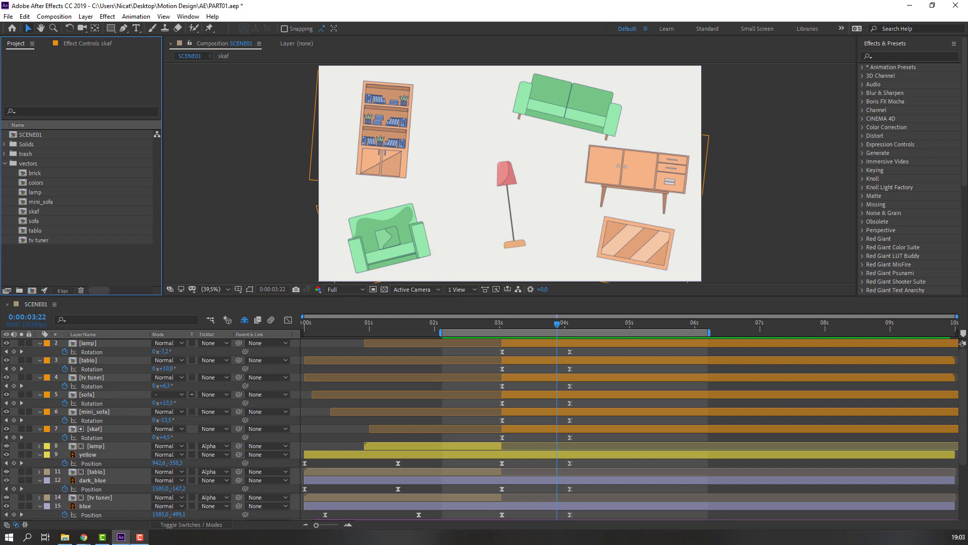
{"action": "key", "text": "ctrl+n"}
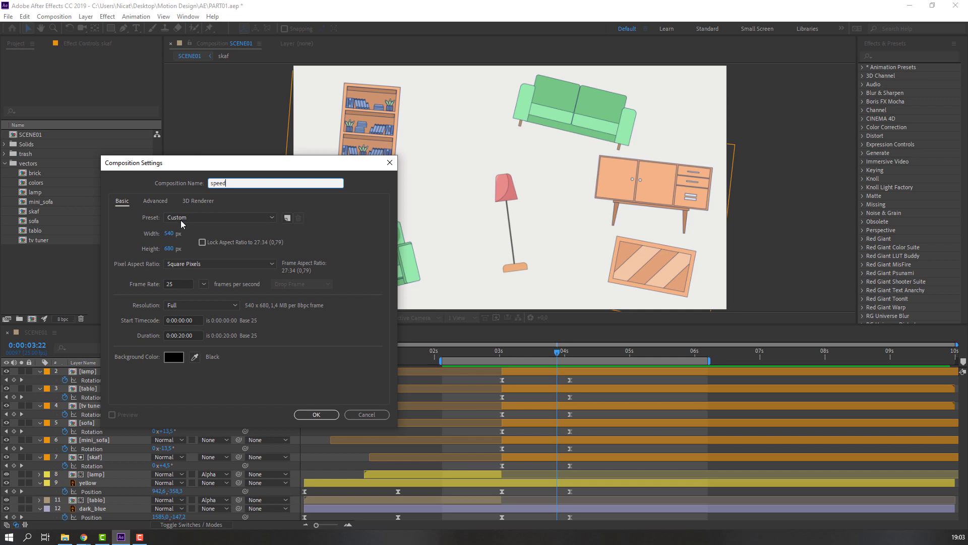
{"action": "left_click", "coordinate": [173, 234]}
{"action": "type", "text": "1920 x "}
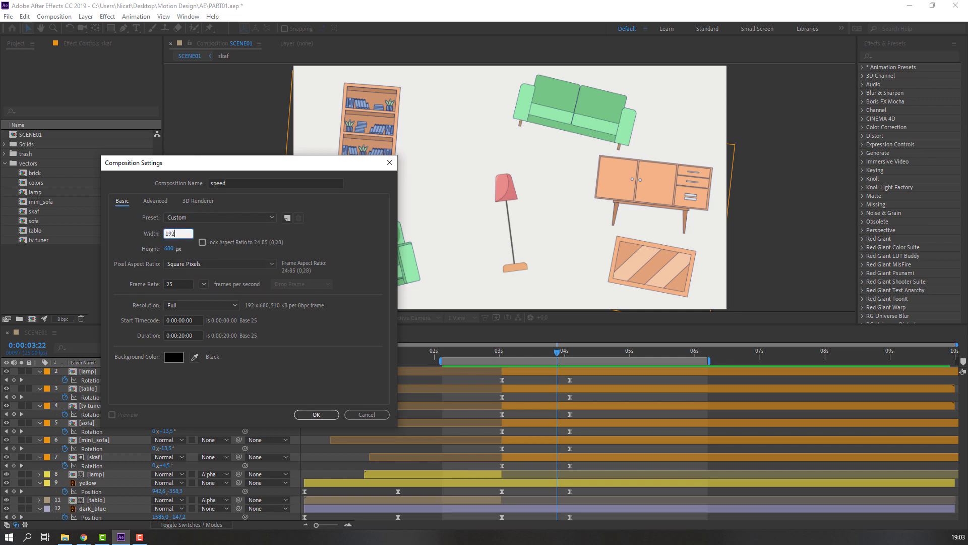
{"action": "type", "text": "1080"}
{"action": "left_click", "coordinate": [183, 336]}
{"action": "key", "text": "BackSpace"}
{"action": "type", "text": "1"}
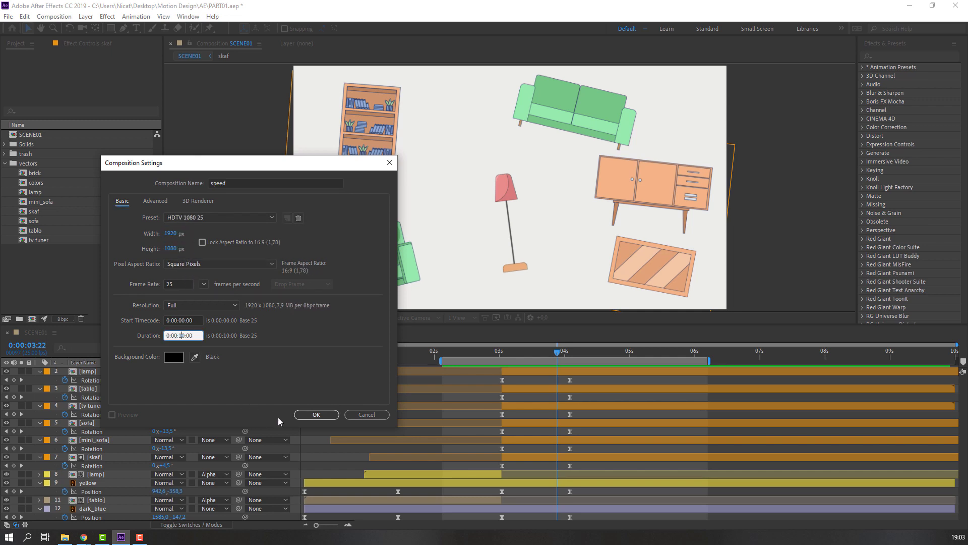
{"action": "left_click", "coordinate": [314, 415]}
- Draw a rounded rectangle about 288 x 78 px near the upper-left corner of the speed composition
{"action": "left_click_drag", "start_coordinate": [115, 33], "coordinate": [149, 42]}
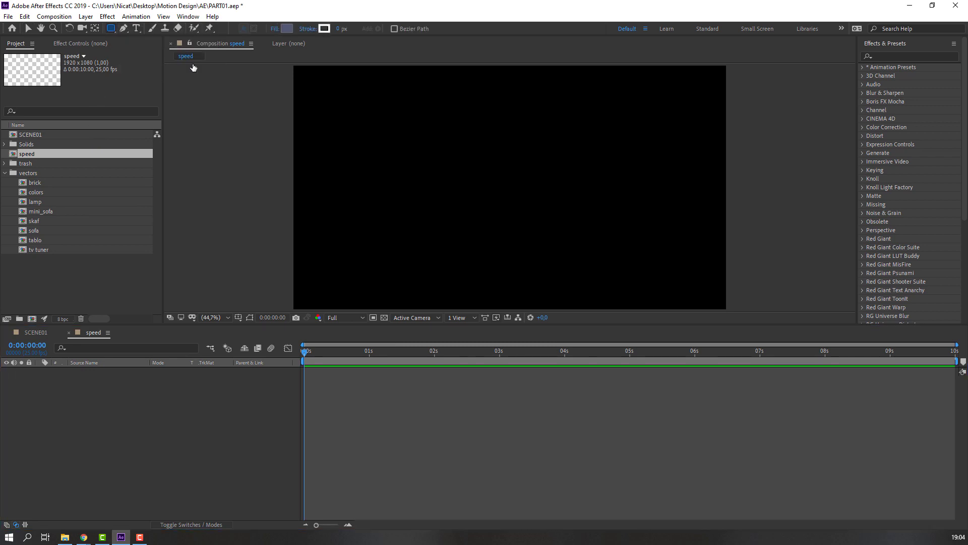
{"action": "left_click_drag", "start_coordinate": [313, 86], "coordinate": [379, 105]}
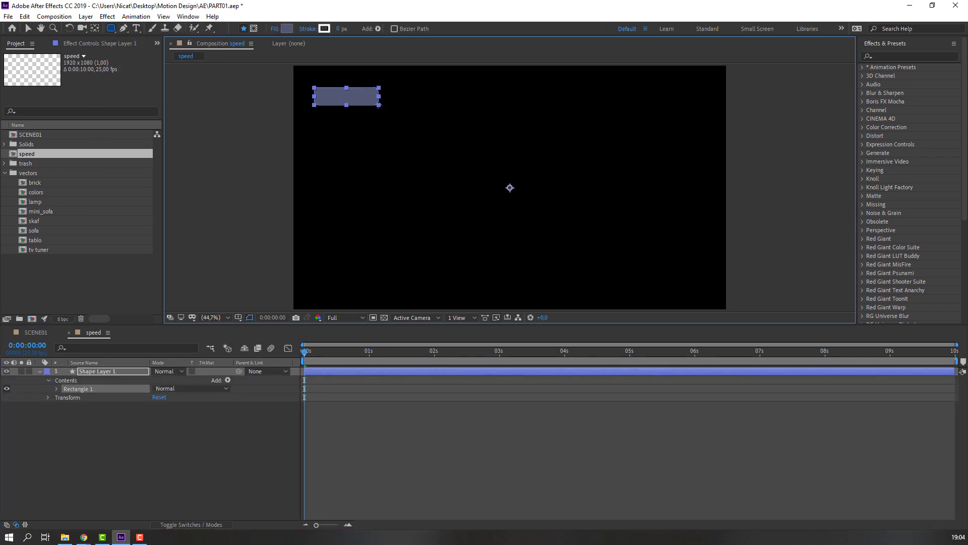
{"action": "key", "text": "v"}
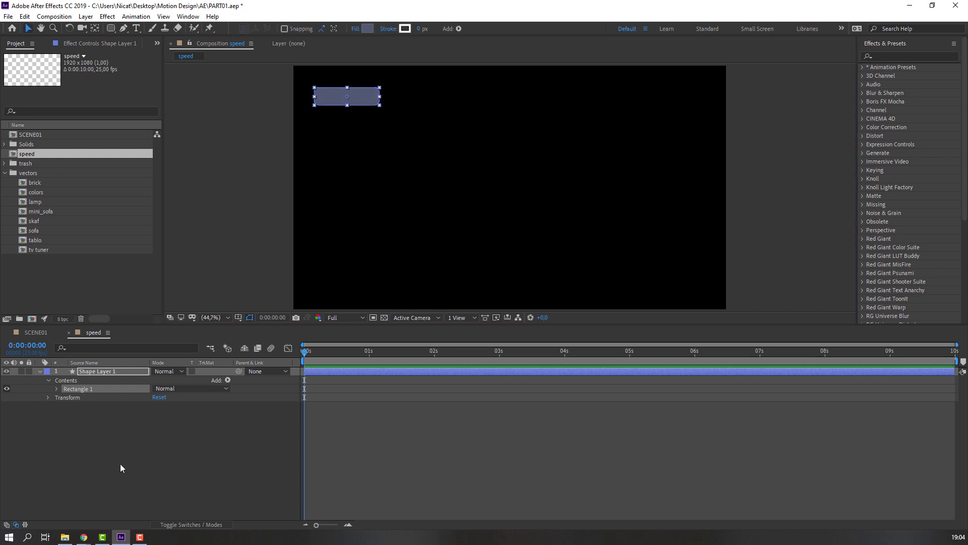
{"action": "left_click", "coordinate": [121, 468]}
- Increase the Roundness of the rectangle's path until its short ends are almost fully rounded
{"action": "key", "text": "period"}
{"action": "left_click_drag", "start_coordinate": [309, 152], "coordinate": [331, 161]}
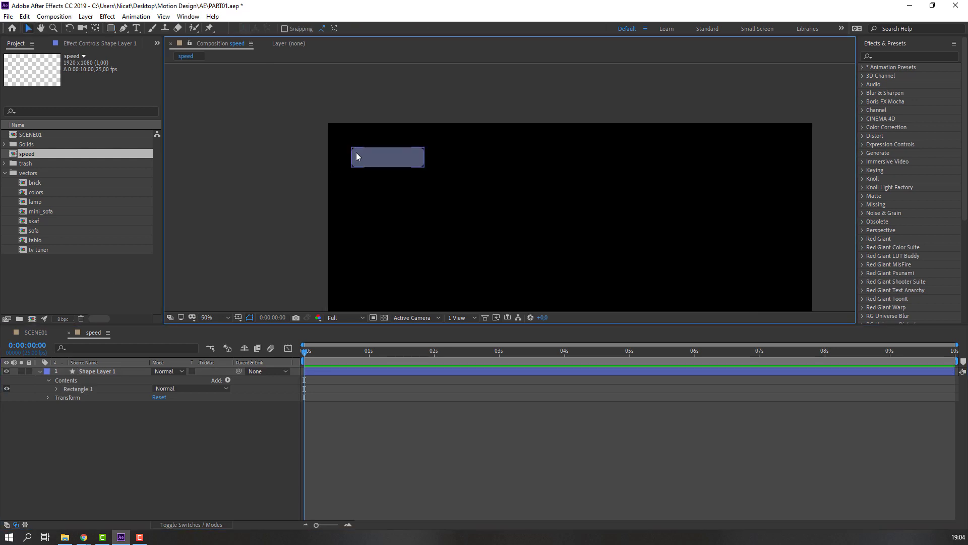
{"action": "key", "text": "period"}
{"action": "left_click", "coordinate": [56, 389]}
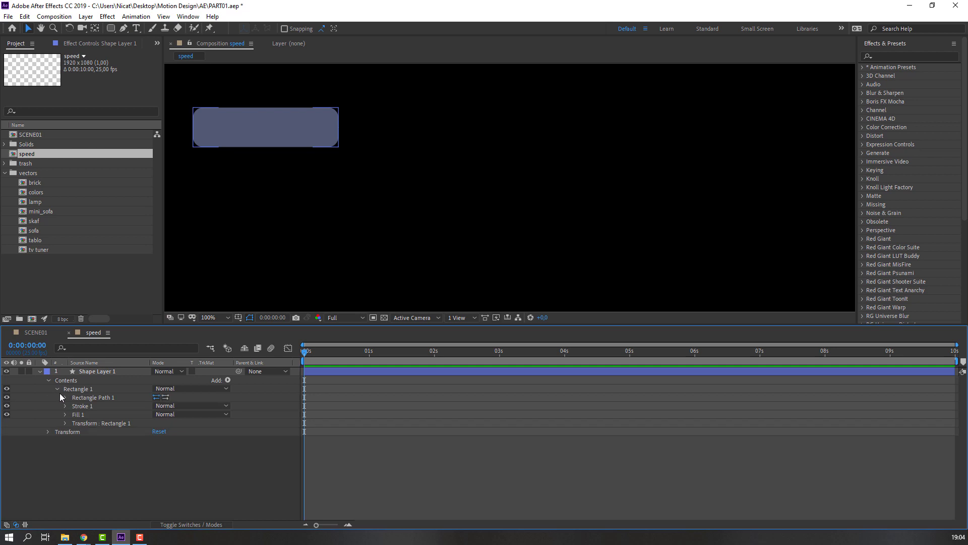
{"action": "left_click", "coordinate": [66, 398]}
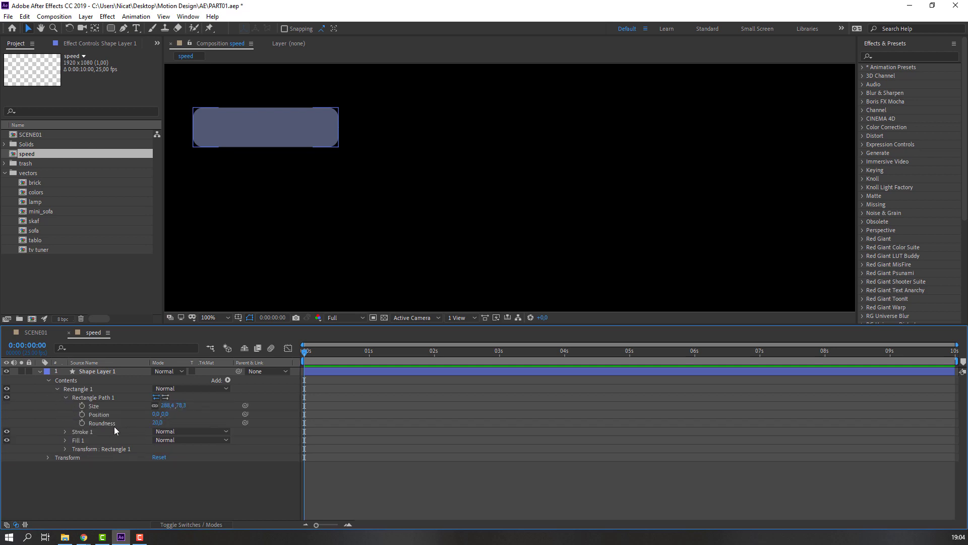
{"action": "left_click_drag", "start_coordinate": [154, 423], "coordinate": [157, 423]}
{"action": "left_click", "coordinate": [129, 502]}
- Duplicate the rounded rectangle twice within its shape layer and stagger the copies beneath it to form a stacked cloud shape
{"action": "left_click", "coordinate": [41, 372]}
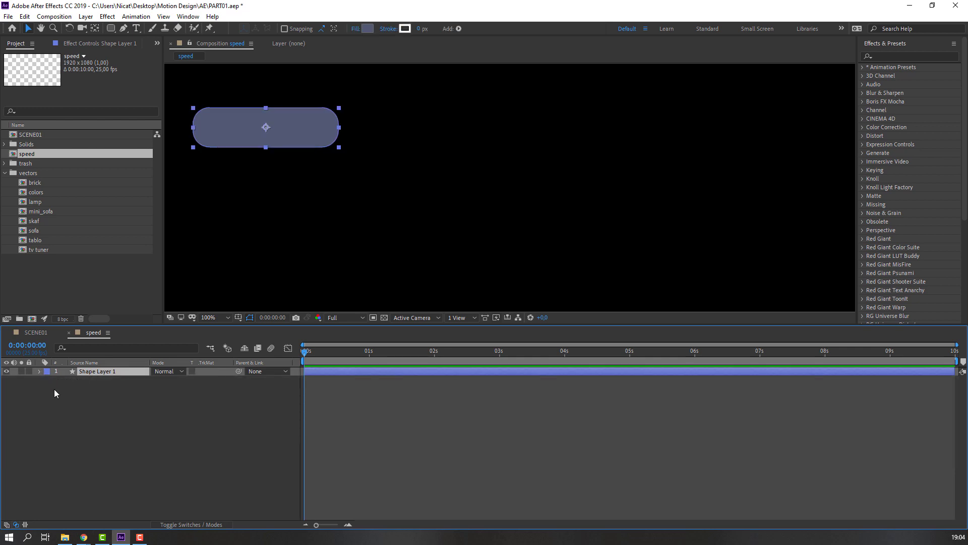
{"action": "left_click", "coordinate": [41, 371]}
{"action": "left_click", "coordinate": [56, 389]}
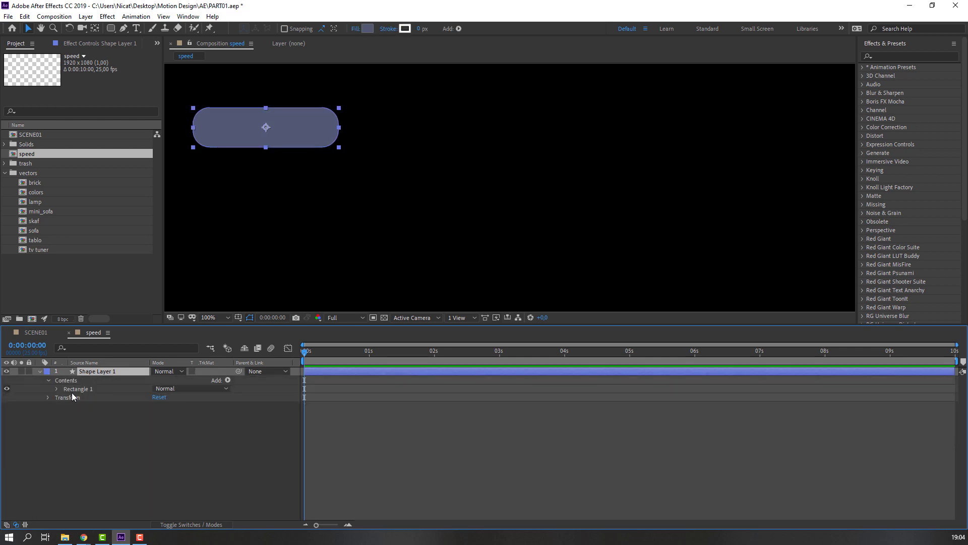
{"action": "left_click", "coordinate": [81, 389]}
{"action": "key", "text": "ctrl+d"}
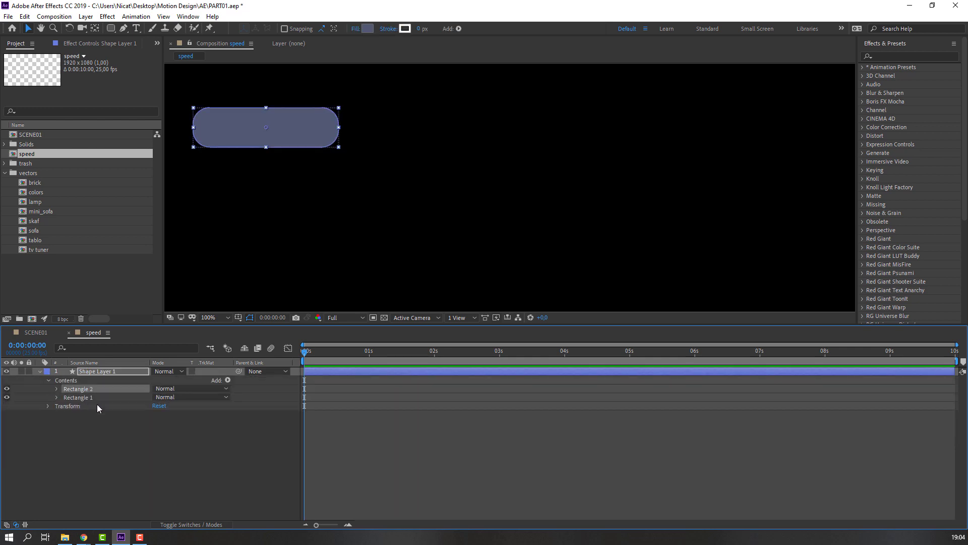
{"action": "left_click_drag", "start_coordinate": [268, 127], "coordinate": [249, 205]}
{"action": "key", "text": "ctrl+d"}
{"action": "left_click", "coordinate": [154, 458]}
{"action": "scroll", "coordinate": [281, 277], "scroll_direction": "down", "scroll_amount": 3}
{"action": "scroll", "coordinate": [280, 276], "scroll_direction": "up", "scroll_amount": 3}
{"action": "scroll", "coordinate": [281, 277], "scroll_direction": "down", "scroll_amount": 1}
{"action": "left_click", "coordinate": [40, 372]}
- Create a 1920 x 1080 px solid named BG in light blue 9ECEE9, and lock it beneath the shape layer
{"action": "right_click", "coordinate": [81, 431]}
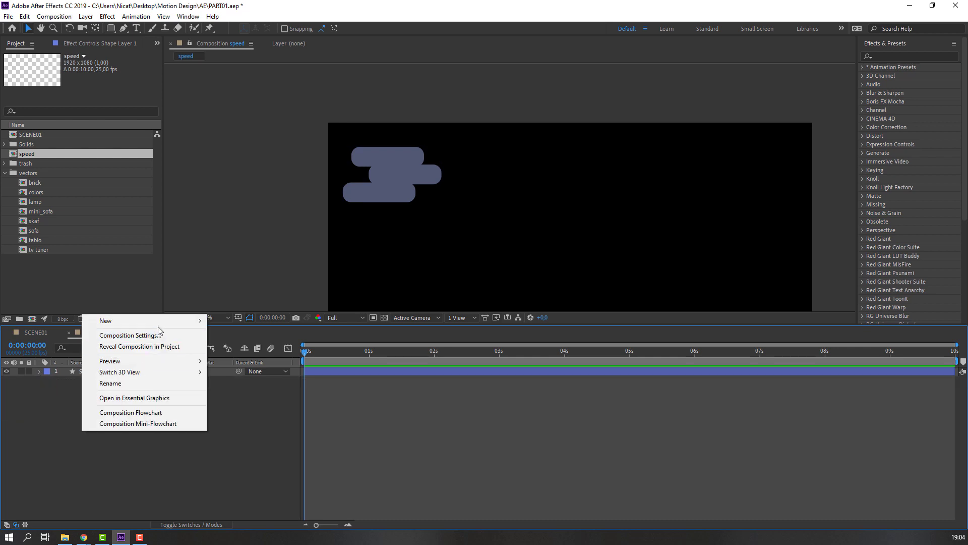
{"action": "mouse_move", "coordinate": [151, 321]}
{"action": "left_click", "coordinate": [230, 346]}
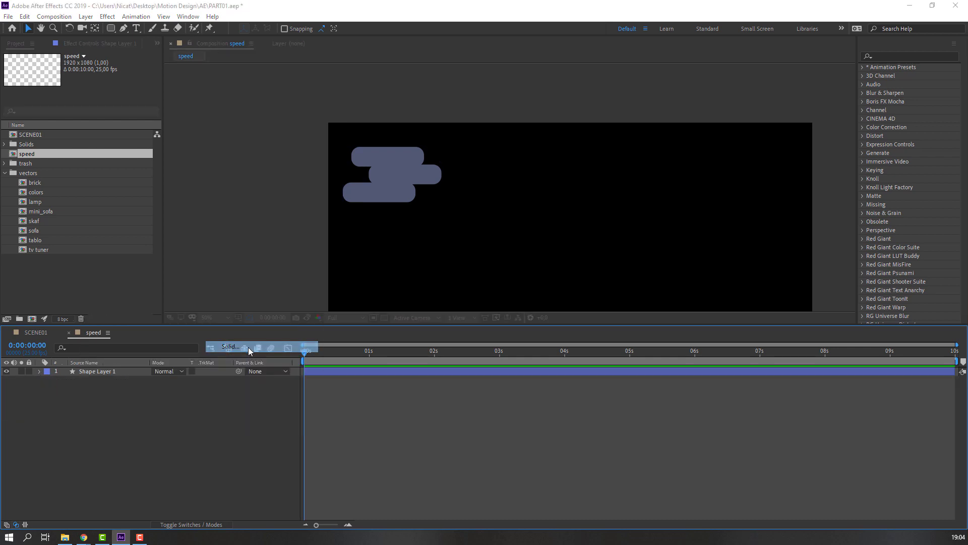
{"action": "left_click", "coordinate": [319, 335]}
{"action": "left_click", "coordinate": [297, 337]}
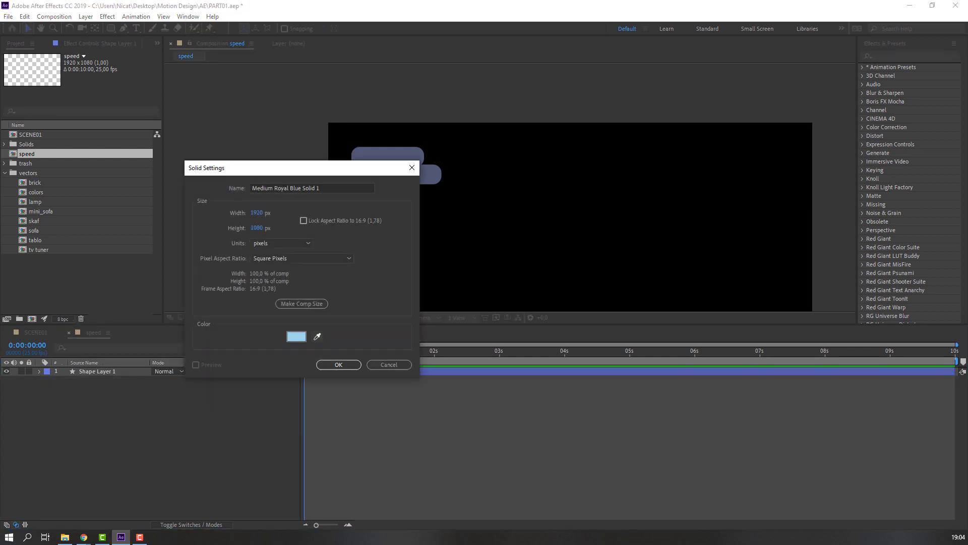
{"action": "left_click", "coordinate": [296, 341]}
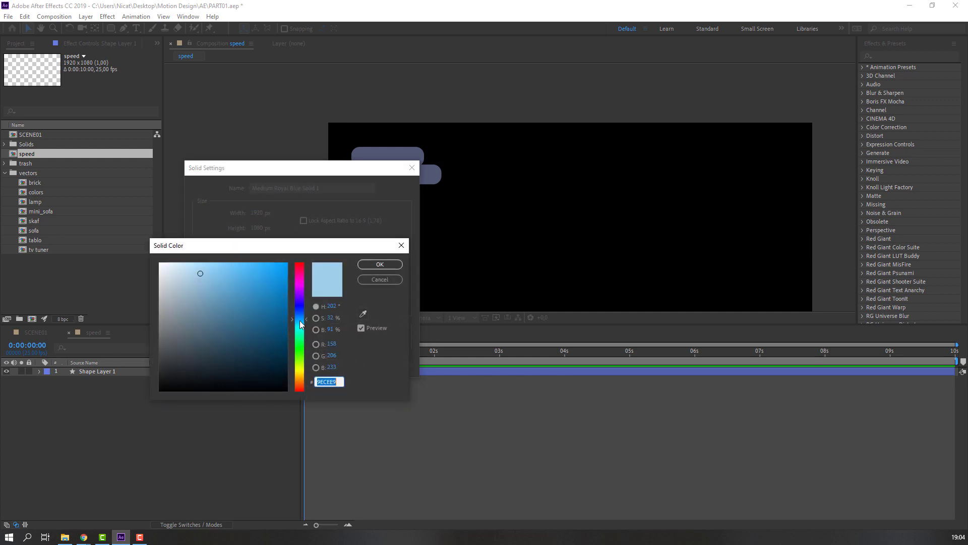
{"action": "left_click", "coordinate": [380, 265]}
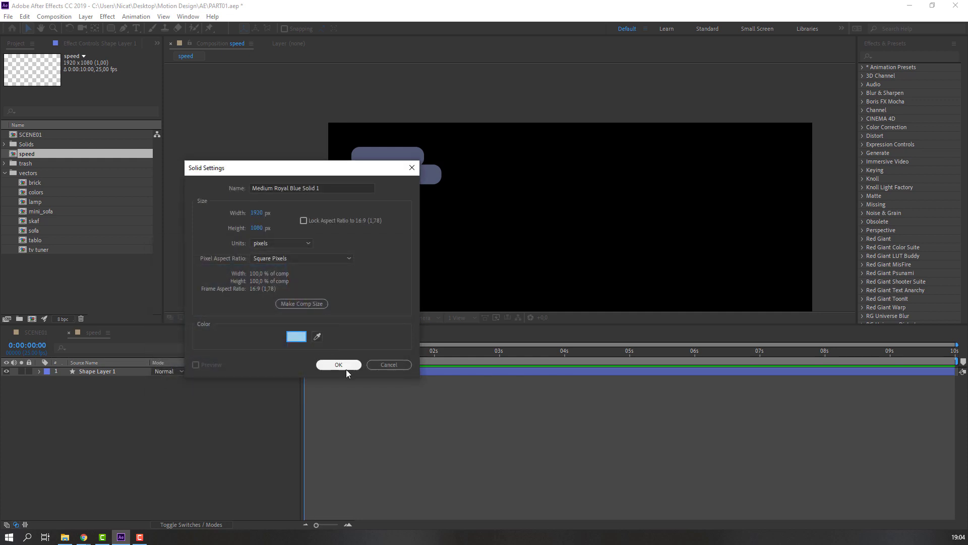
{"action": "left_click", "coordinate": [325, 188]}
{"action": "type", "text": "BG"}
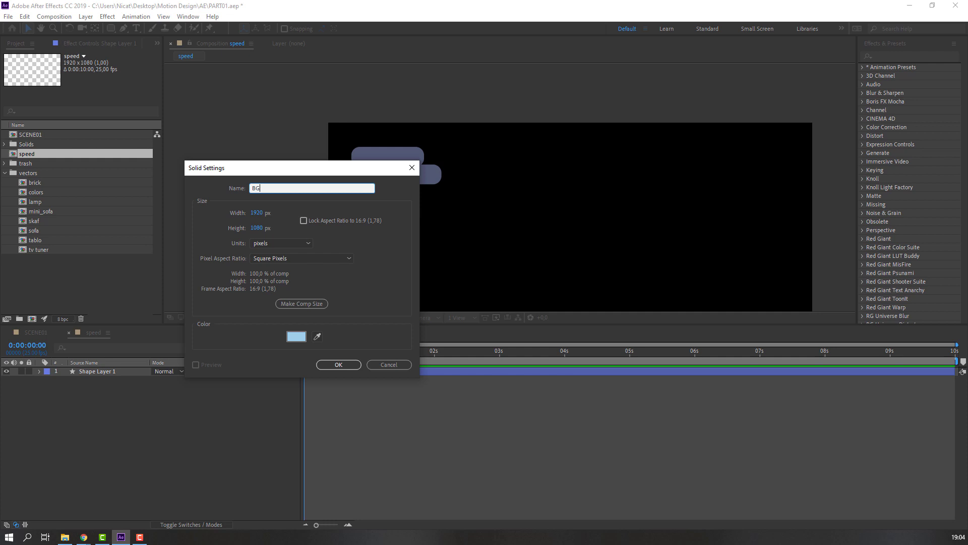
{"action": "left_click", "coordinate": [325, 365]}
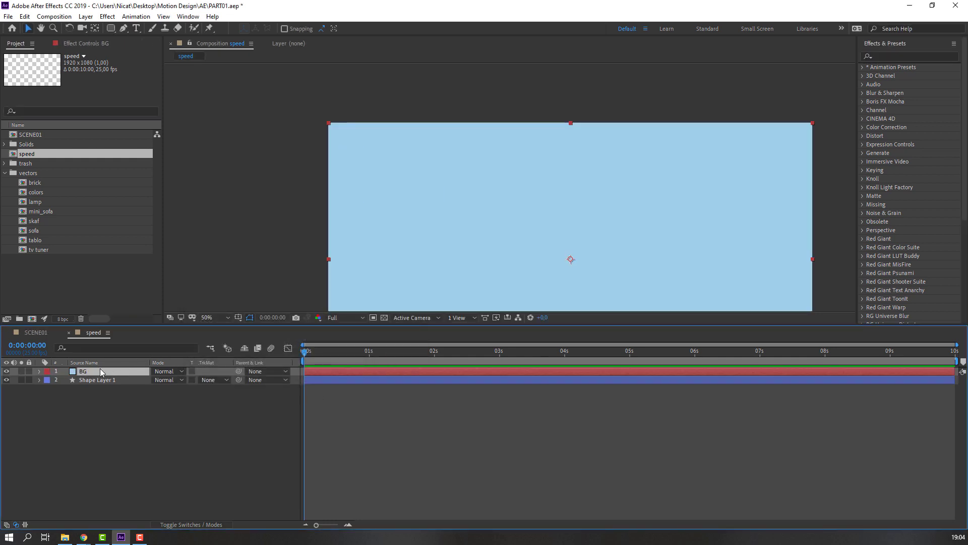
{"action": "left_click_drag", "start_coordinate": [100, 369], "coordinate": [95, 403]}
{"action": "left_click", "coordinate": [29, 380]}
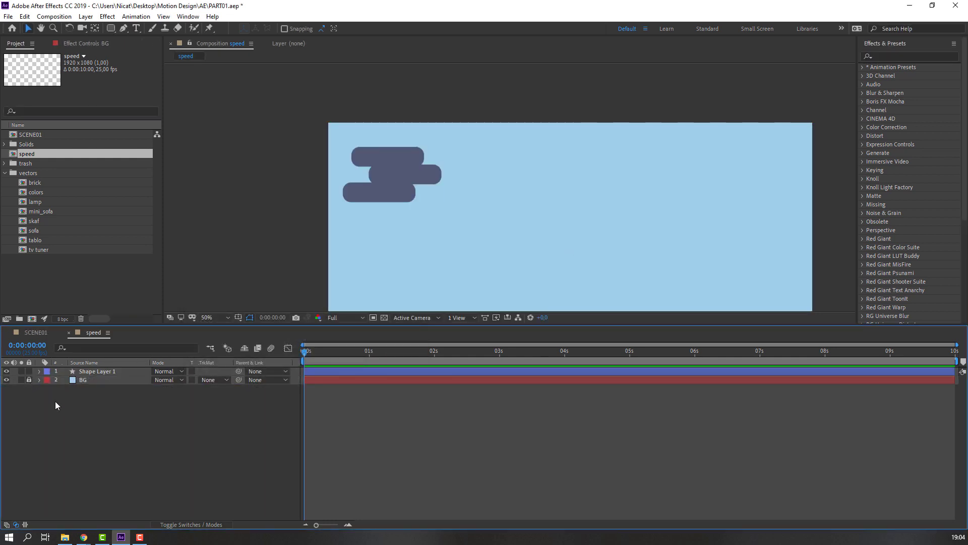
- Rename the cloud's shape layer as speed
{"action": "left_click", "coordinate": [103, 372]}
{"action": "key", "text": "Return"}
{"action": "type", "text": "speed"}
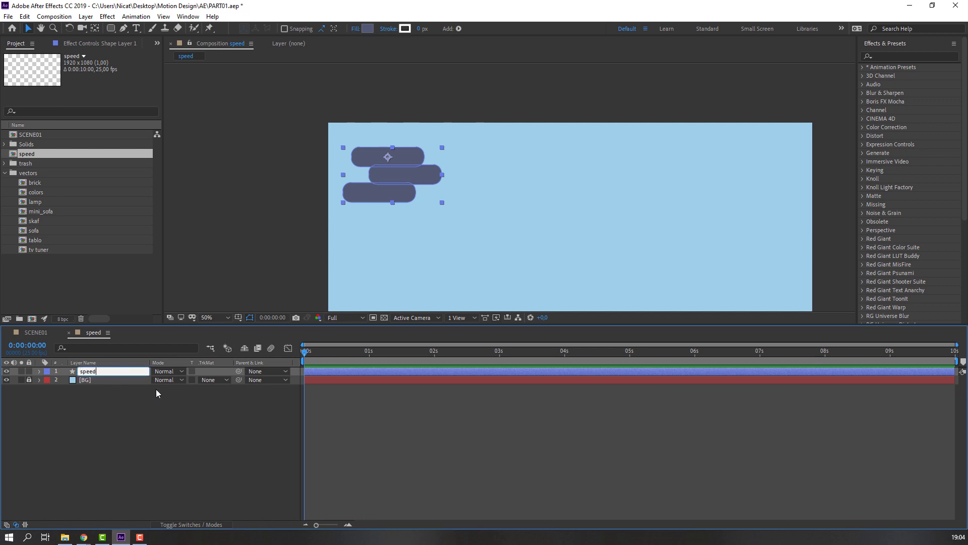
{"action": "key", "text": "Return"}
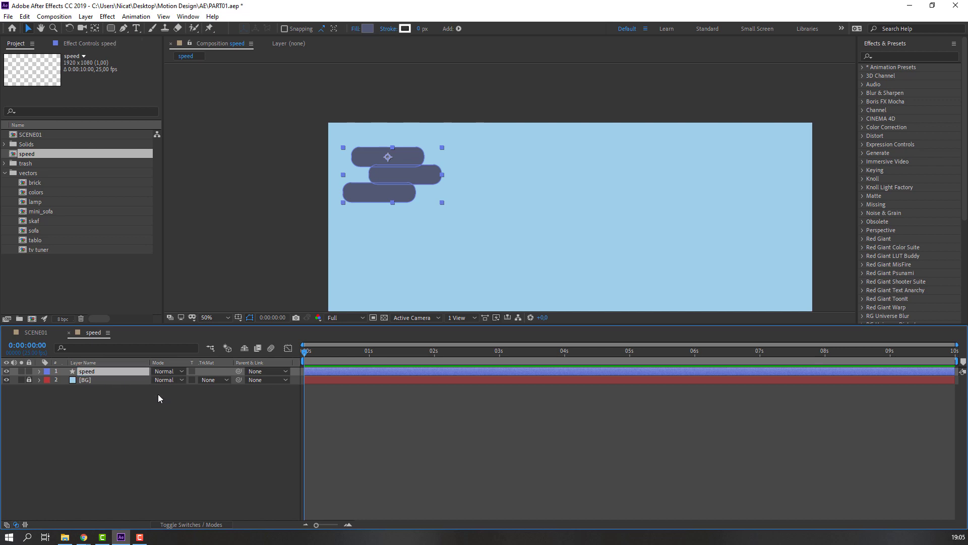
- Set the fill colour of the speed layer's rounded rectangles to pale blue C7E0EE
{"action": "left_click", "coordinate": [369, 30]}
{"action": "left_click", "coordinate": [362, 316]}
{"action": "left_click", "coordinate": [356, 227]}
{"action": "left_click", "coordinate": [180, 271]}
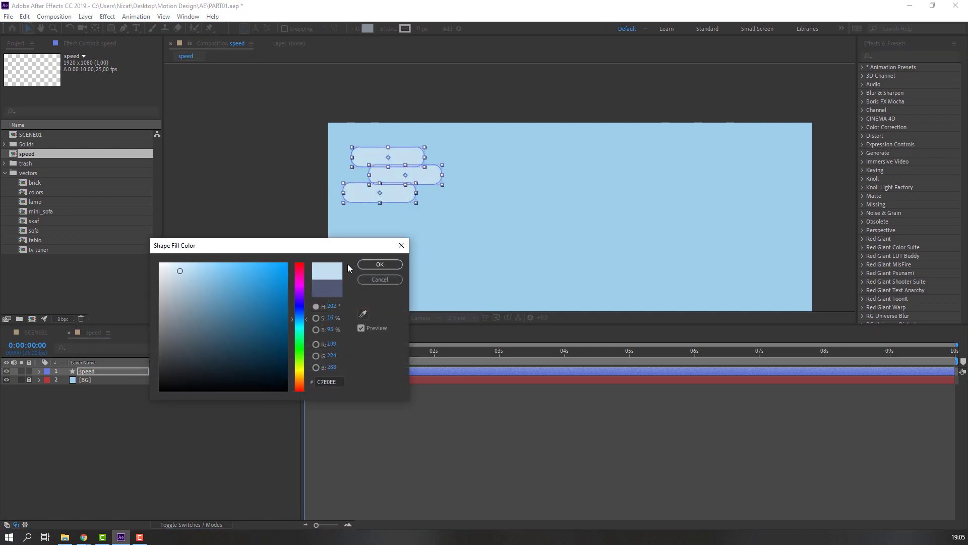
{"action": "left_click", "coordinate": [380, 264]}
{"action": "left_click", "coordinate": [73, 454]}
- Duplicate the speed layer six times and spread the cloud copies across the composition
{"action": "scroll", "coordinate": [449, 213], "scroll_direction": "down", "scroll_amount": 2}
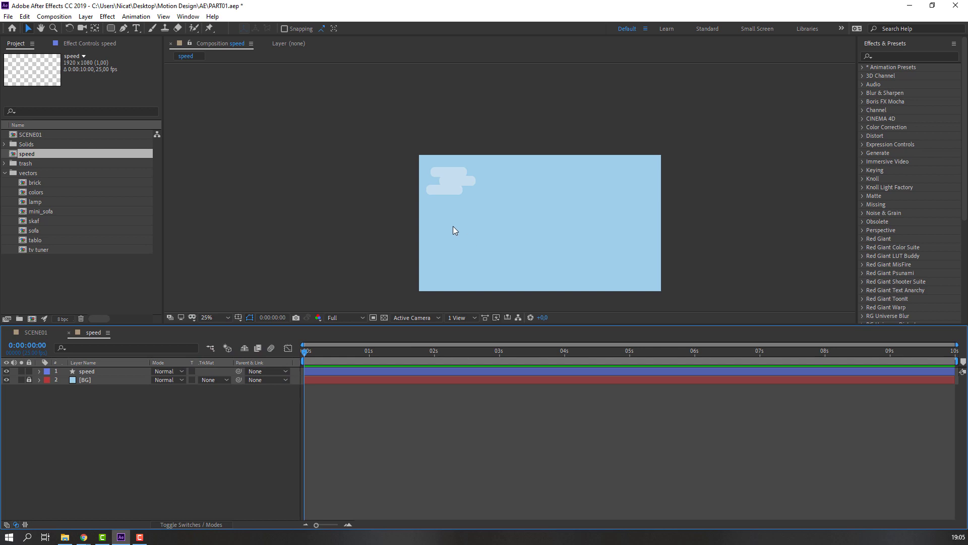
{"action": "left_click_drag", "start_coordinate": [453, 230], "coordinate": [364, 215]}
{"action": "scroll", "coordinate": [364, 215], "scroll_direction": "up", "scroll_amount": 2}
{"action": "left_click", "coordinate": [253, 147]}
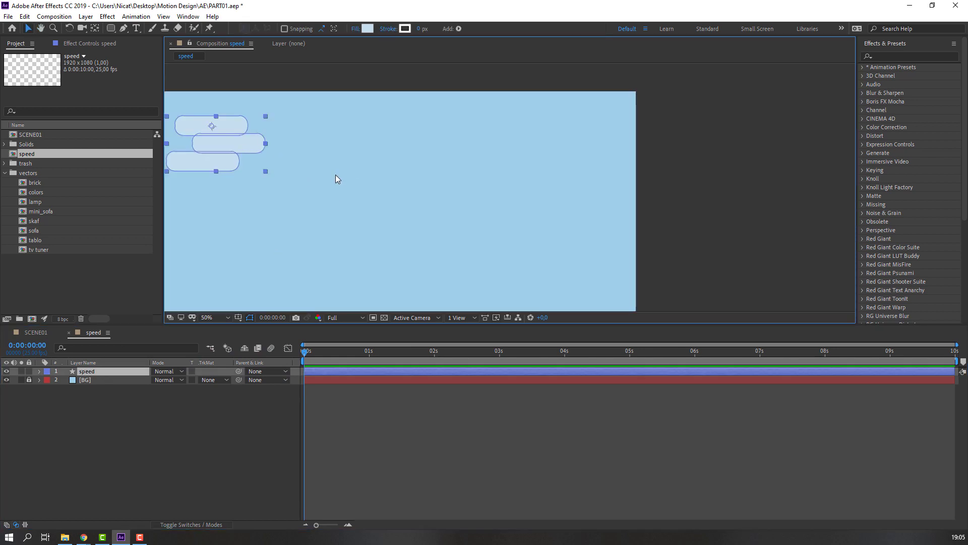
{"action": "key", "text": "comma"}
{"action": "key", "text": "ctrl+d"}
{"action": "left_click_drag", "start_coordinate": [386, 155], "coordinate": [435, 247]}
{"action": "key", "text": "ctrl+d"}
{"action": "key", "text": "ctrl+d"}
{"action": "key", "text": "ctrl+d"}
{"action": "key", "text": "ctrl+d"}
{"action": "key", "text": "ctrl+d"}
- Reposition the cloud copies so they are staggered and loosely spaced over the whole frame
{"action": "left_click", "coordinate": [447, 164]}
{"action": "left_click_drag", "start_coordinate": [447, 165], "coordinate": [445, 151]}
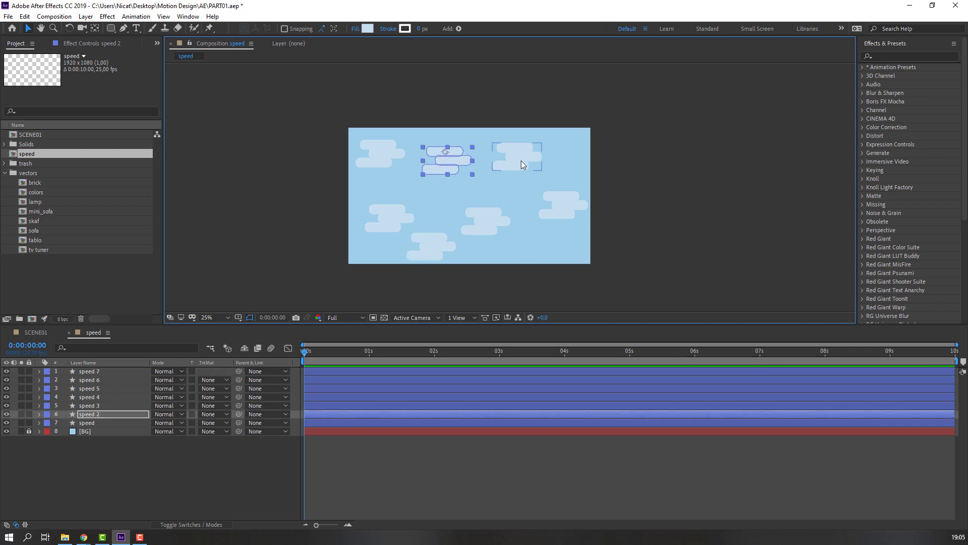
{"action": "left_click_drag", "start_coordinate": [524, 160], "coordinate": [536, 153]}
{"action": "left_click_drag", "start_coordinate": [479, 216], "coordinate": [492, 210]}
{"action": "left_click", "coordinate": [430, 248]}
{"action": "left_click_drag", "start_coordinate": [389, 210], "coordinate": [379, 197]}
{"action": "left_click_drag", "start_coordinate": [418, 241], "coordinate": [427, 228]}
{"action": "left_click_drag", "start_coordinate": [487, 212], "coordinate": [495, 216]}
{"action": "left_click", "coordinate": [441, 236]}
{"action": "left_click", "coordinate": [153, 454]}
{"action": "left_click_drag", "start_coordinate": [446, 240], "coordinate": [440, 244]}
{"action": "left_click_drag", "start_coordinate": [494, 214], "coordinate": [489, 209]}
- Unlock the BG layer and cut it from the speed composition
{"action": "left_click", "coordinate": [98, 440]}
{"action": "key", "text": "ctrl+shift+l"}
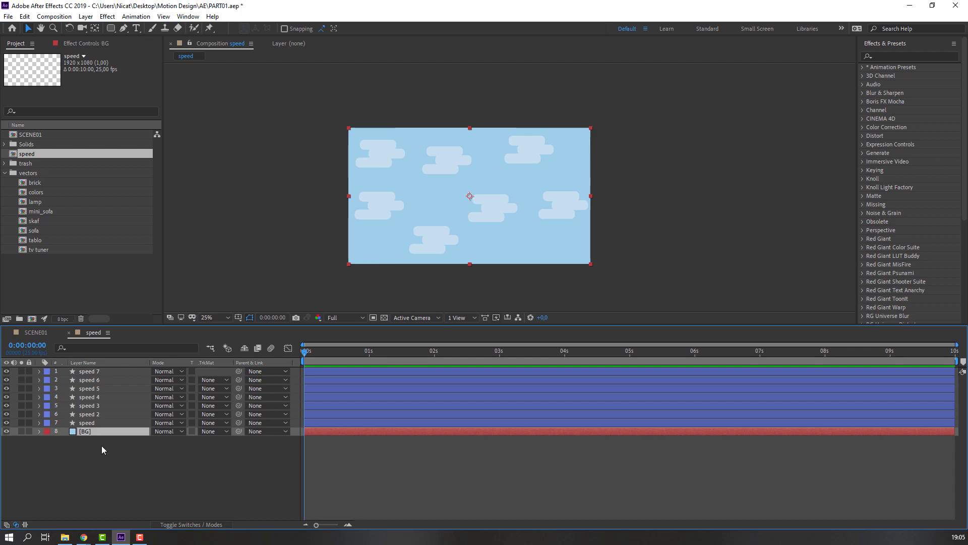
{"action": "key", "text": "Delete"}
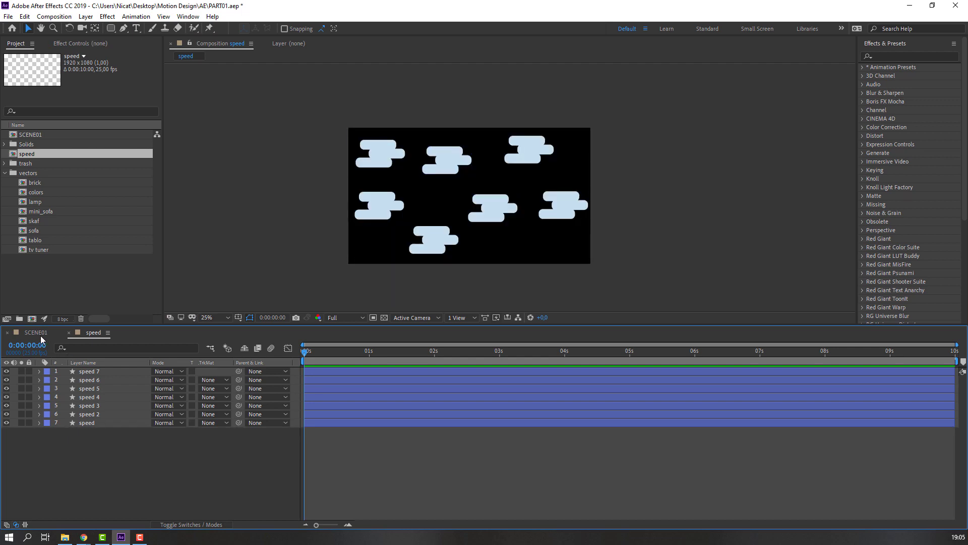
- Paste the BG layer into SCENE01 and place it directly above the yellow layer, beneath the furniture layers
{"action": "left_click", "coordinate": [37, 333]}
{"action": "left_click_drag", "start_coordinate": [346, 326], "coordinate": [346, 251]}
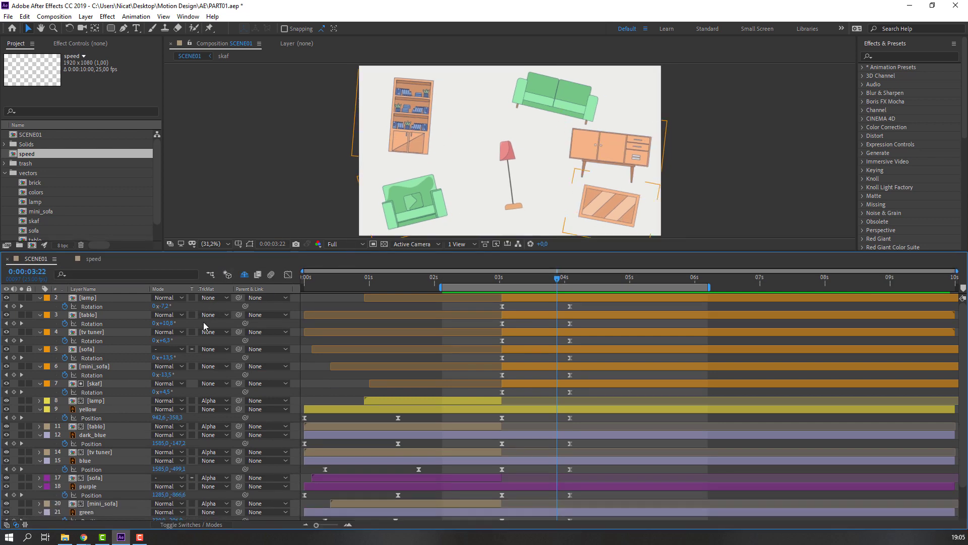
{"action": "key", "text": "ctrl+v"}
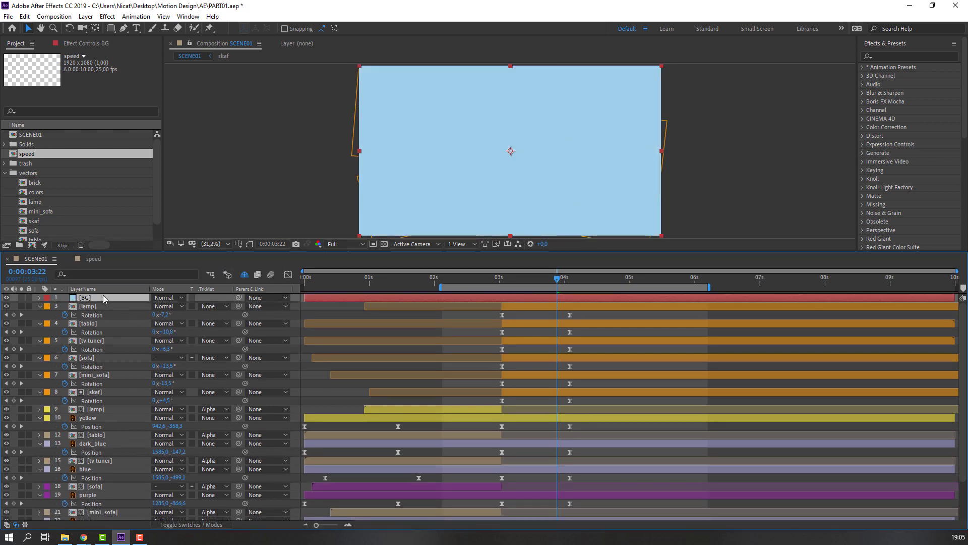
{"action": "left_click_drag", "start_coordinate": [98, 298], "coordinate": [113, 417]}
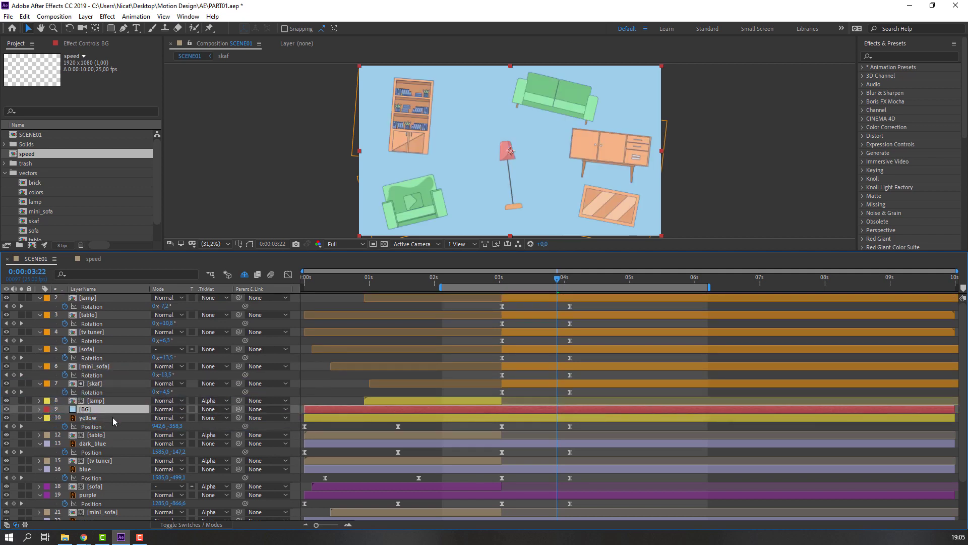
- Shift the BG layer in time so that it starts just before 0:00:03:00 in SCENE01
{"action": "left_click_drag", "start_coordinate": [460, 284], "coordinate": [515, 280]}
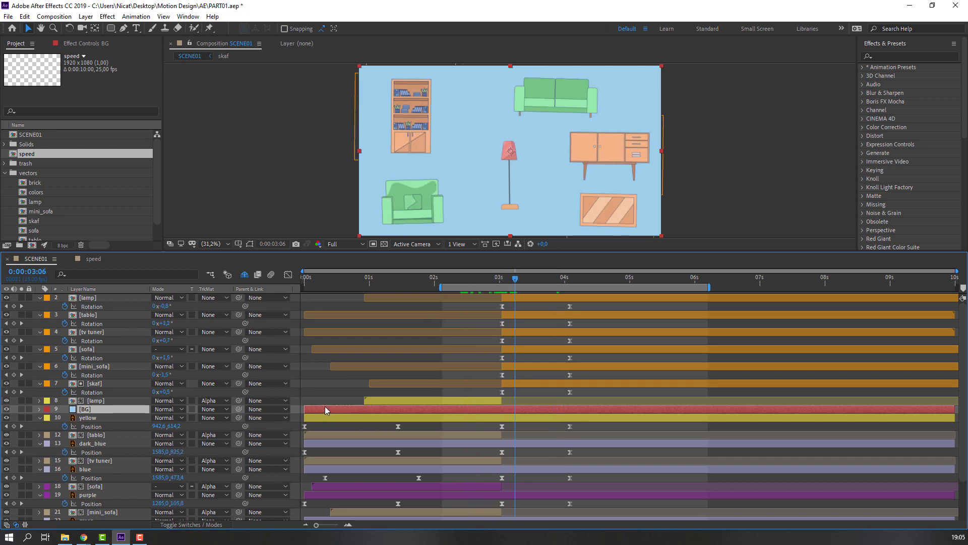
{"action": "left_click_drag", "start_coordinate": [471, 409], "coordinate": [515, 410]}
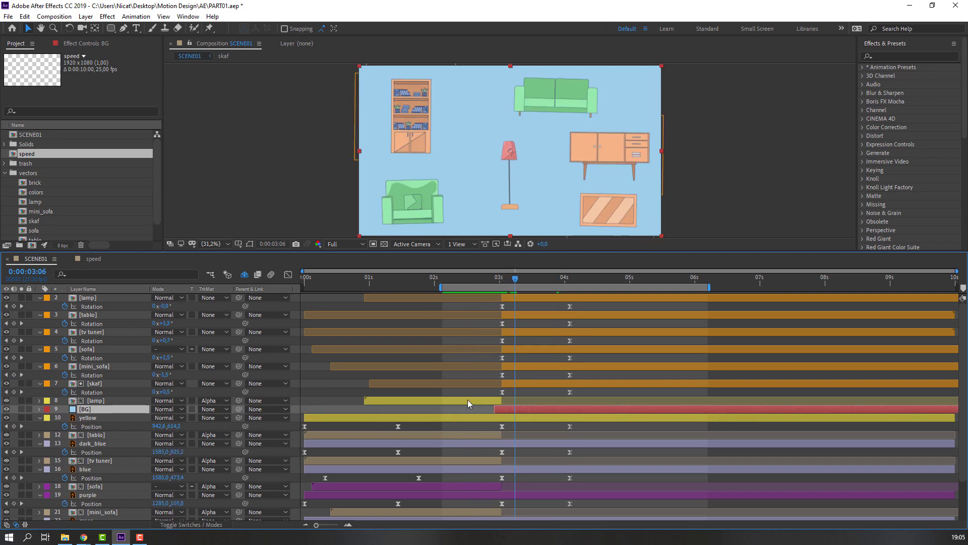
- Keyframe the BG layer's opacity to fade in from 0% at 0:00:03:09 to 100% at 0:00:03:21
{"action": "key", "text": "t"}
{"action": "left_click_drag", "start_coordinate": [510, 282], "coordinate": [496, 284]}
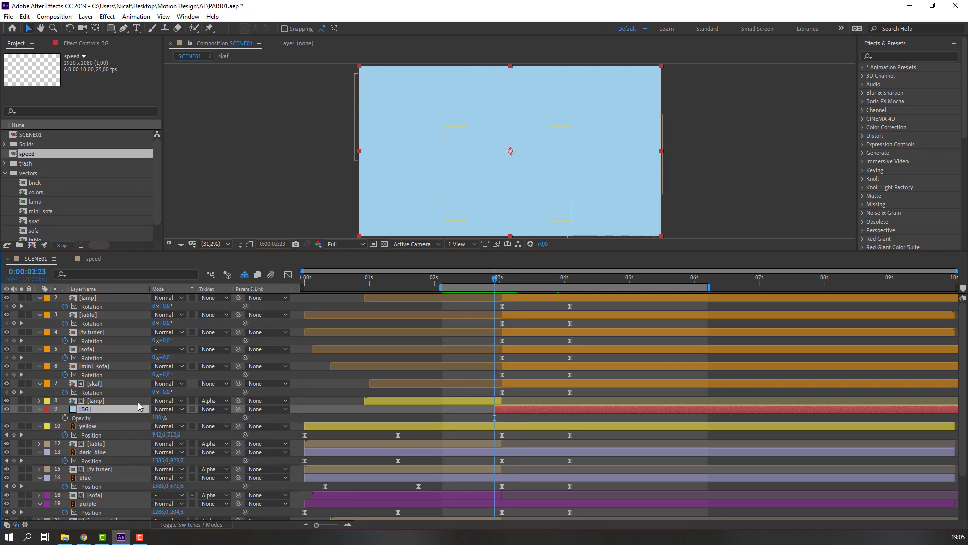
{"action": "key", "text": "Return"}
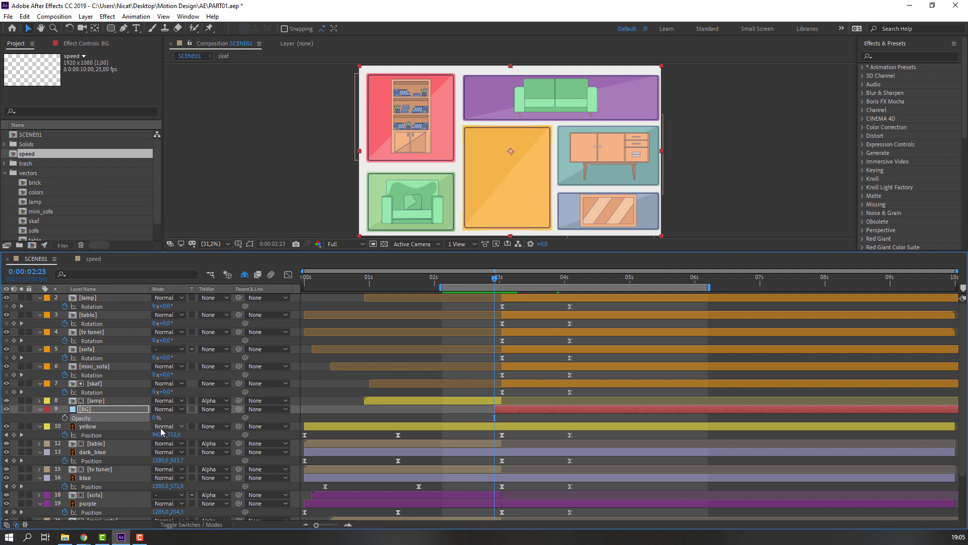
{"action": "left_click_drag", "start_coordinate": [504, 279], "coordinate": [525, 281]}
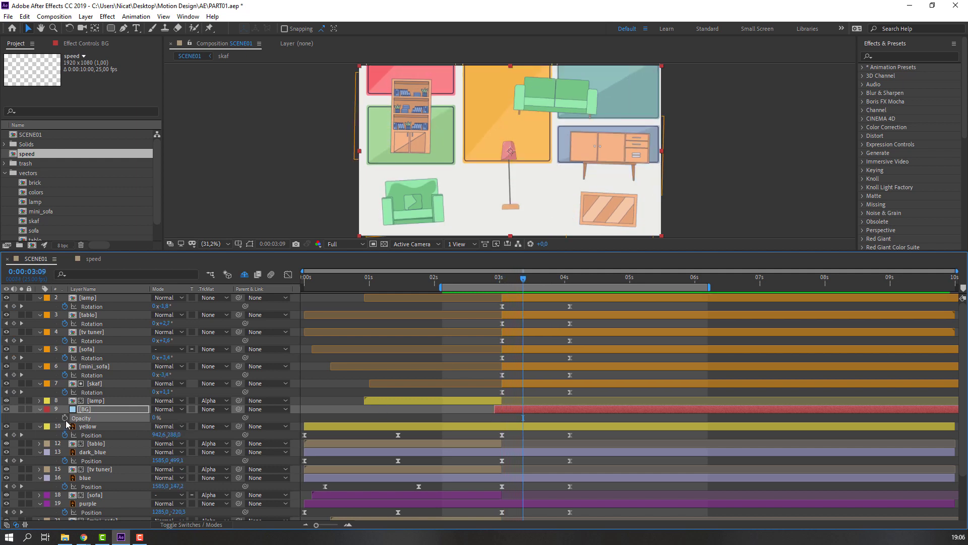
{"action": "key", "text": "space"}
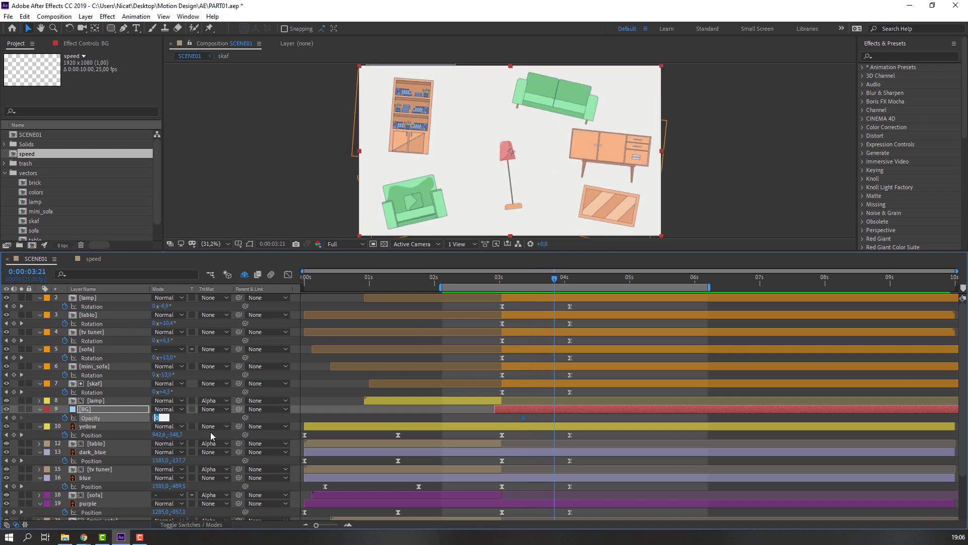
{"action": "key", "text": "Return"}
{"action": "mouse_move", "coordinate": [555, 279]}
{"action": "left_mouse_down"}
{"action": "mouse_move", "coordinate": [516, 280]}
{"action": "mouse_move", "coordinate": [570, 281]}
{"action": "mouse_move", "coordinate": [530, 281]}
{"action": "mouse_move", "coordinate": [548, 281]}
{"action": "left_mouse_up"}
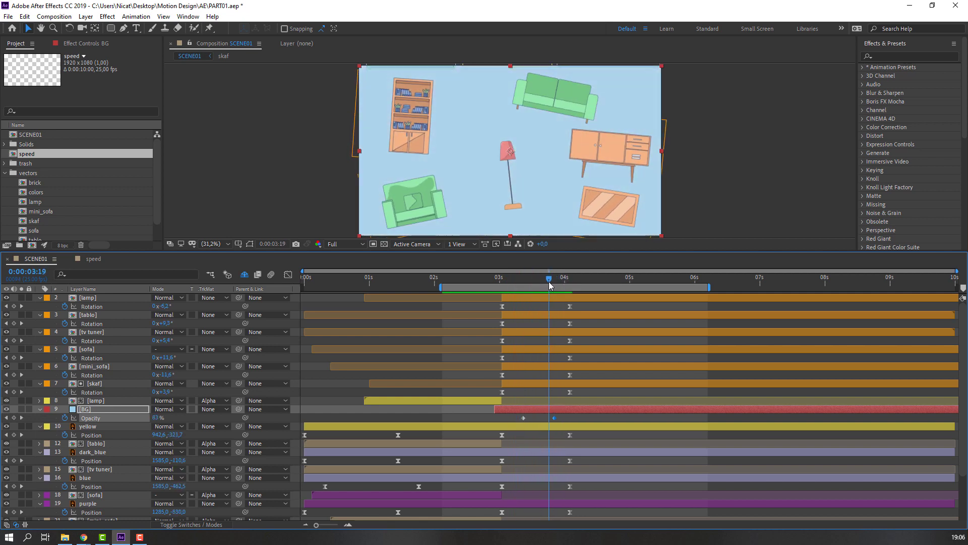
{"action": "left_click", "coordinate": [40, 409]}
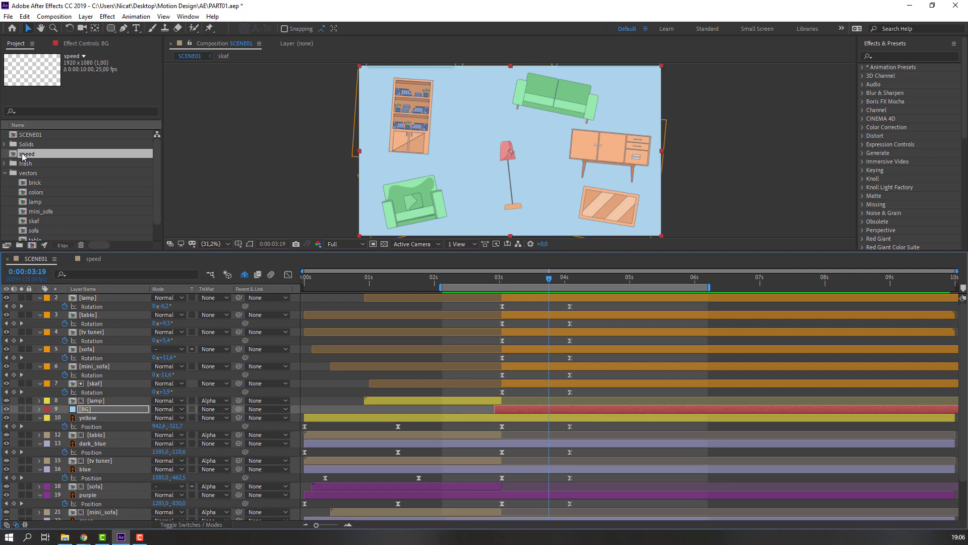
- Add the speed composition to SCENE01 directly above the BG layer and shift it in time to start at about 0:00:03:18
{"action": "left_click_drag", "start_coordinate": [24, 155], "coordinate": [98, 409]}
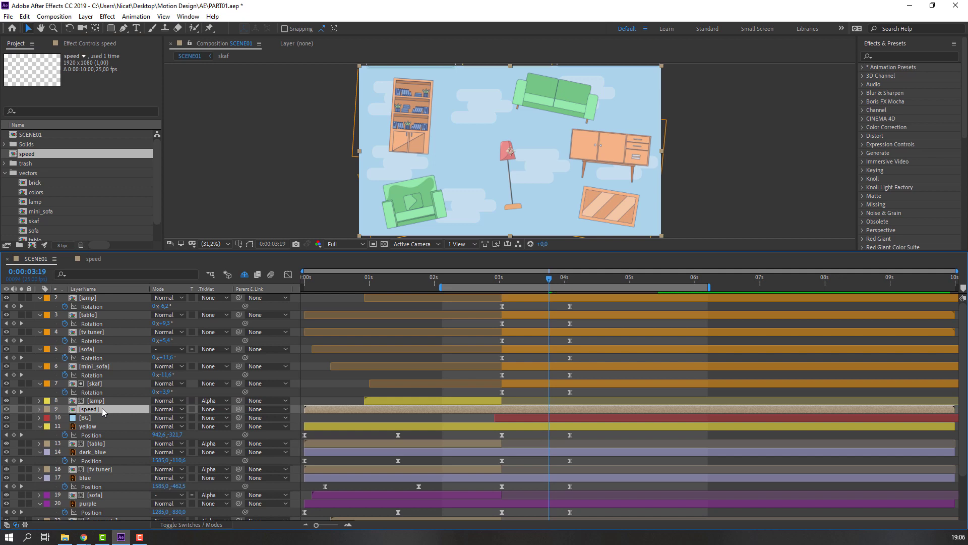
{"action": "left_click_drag", "start_coordinate": [315, 407], "coordinate": [438, 412]}
{"action": "left_click_drag", "start_coordinate": [505, 419], "coordinate": [507, 417]}
{"action": "left_click", "coordinate": [498, 281]}
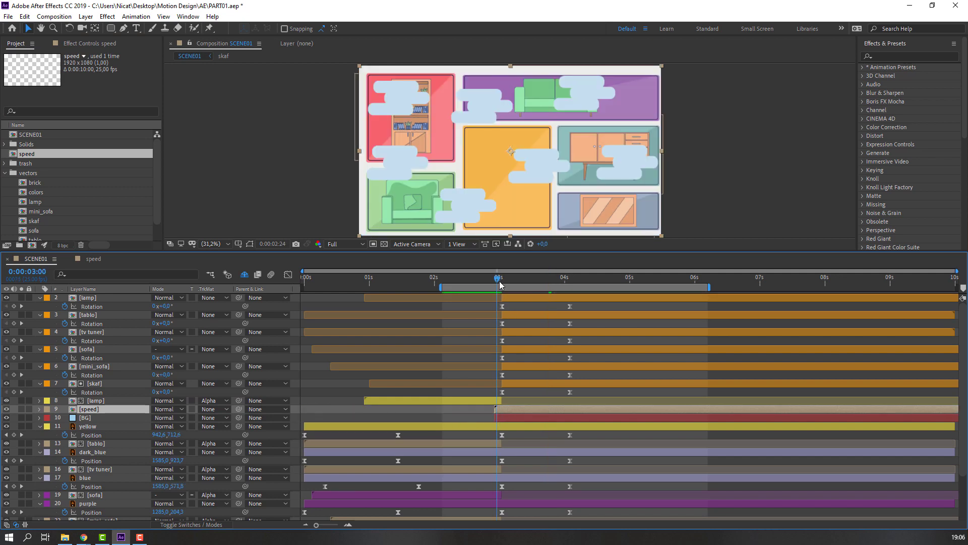
{"action": "left_click_drag", "start_coordinate": [500, 284], "coordinate": [564, 281]}
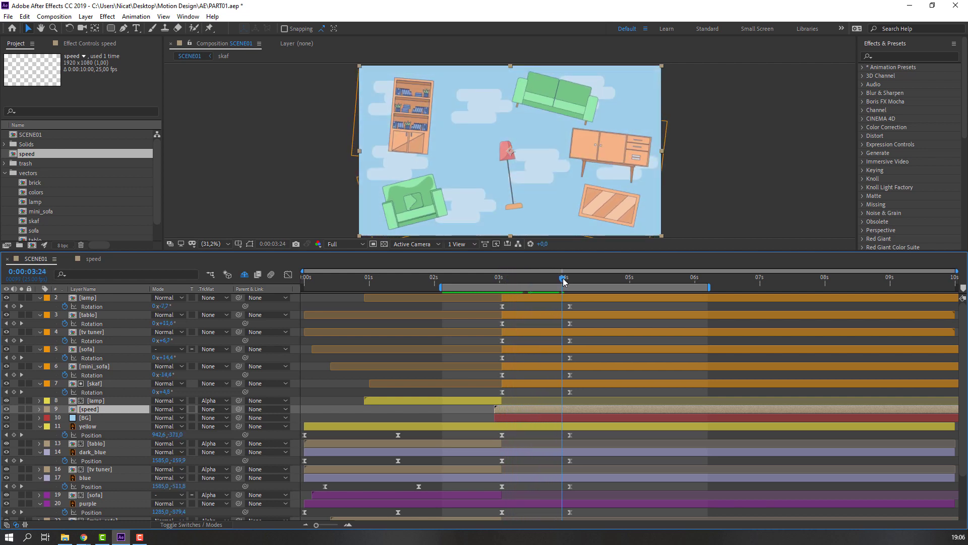
{"action": "left_click_drag", "start_coordinate": [510, 410], "coordinate": [563, 418]}
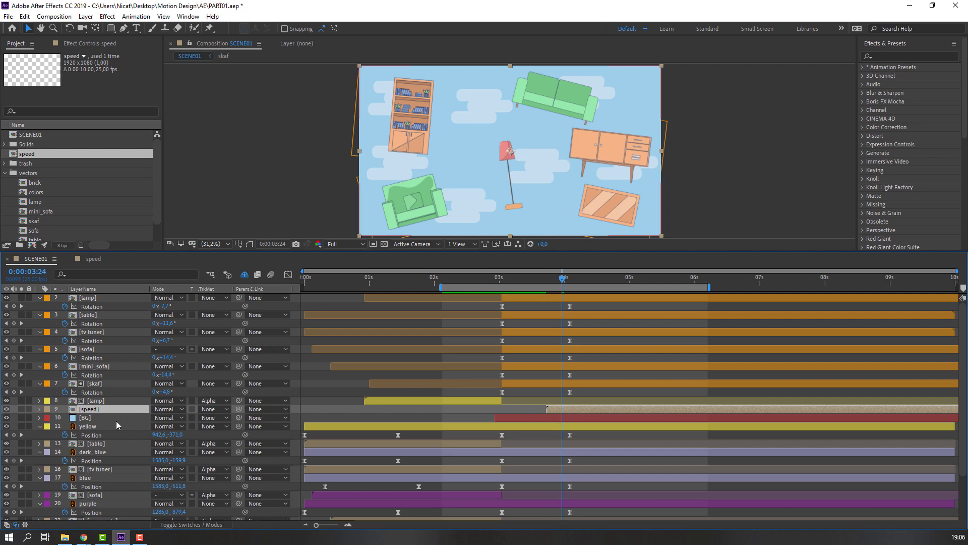
- Trim the speed layer's start to 0:00:03:24 and keyframe its position from 960, 1590 there to 960, -530 at 0:00:04:07
{"action": "key", "text": "p"}
{"action": "left_click_drag", "start_coordinate": [174, 417], "coordinate": [715, 386]}
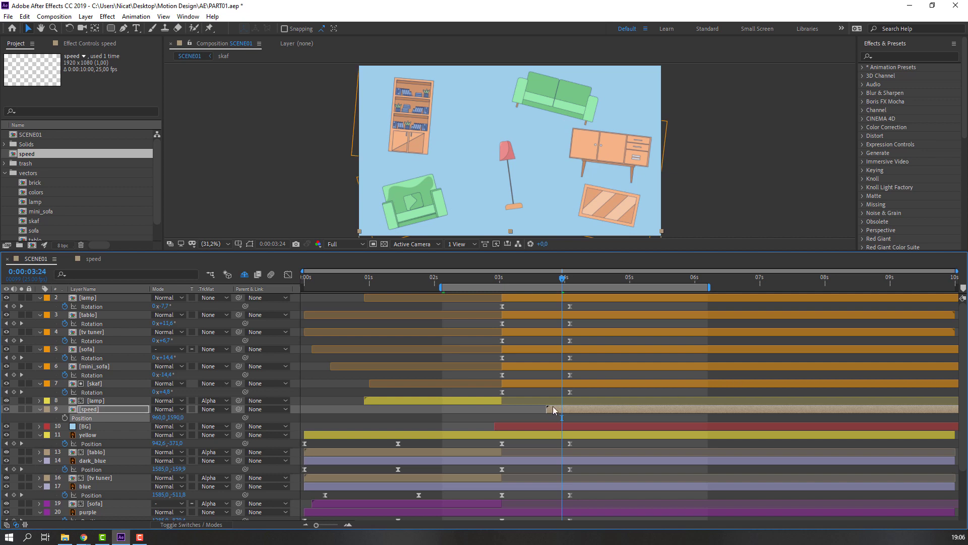
{"action": "left_click", "coordinate": [583, 407]}
{"action": "key", "text": "alt+bracketleft"}
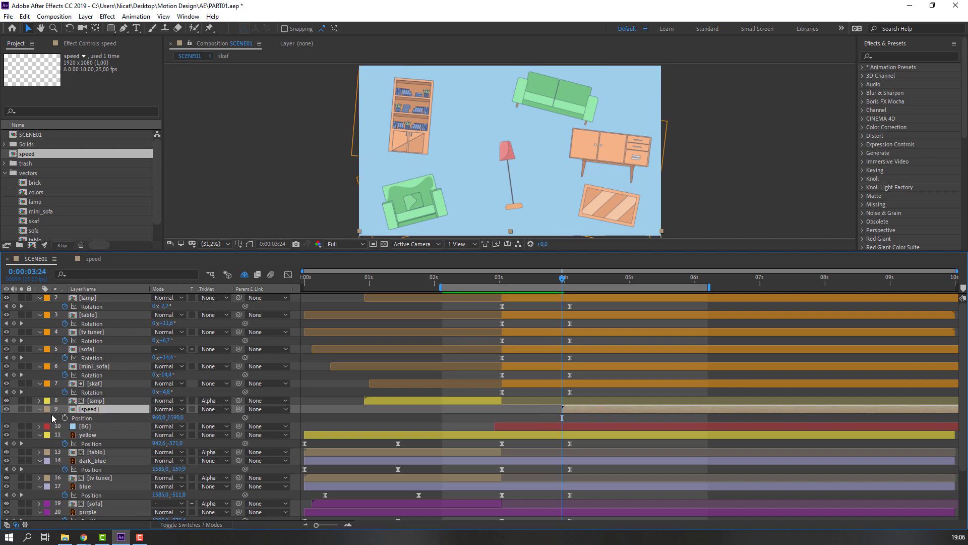
{"action": "left_click", "coordinate": [65, 418]}
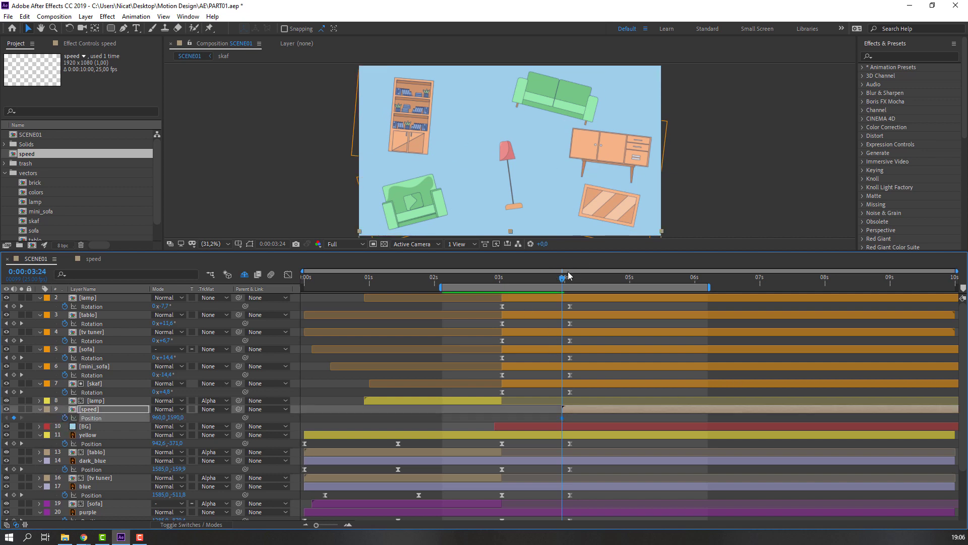
{"action": "left_click", "coordinate": [583, 282]}
{"action": "left_click_drag", "start_coordinate": [176, 418], "coordinate": [0, 417]}
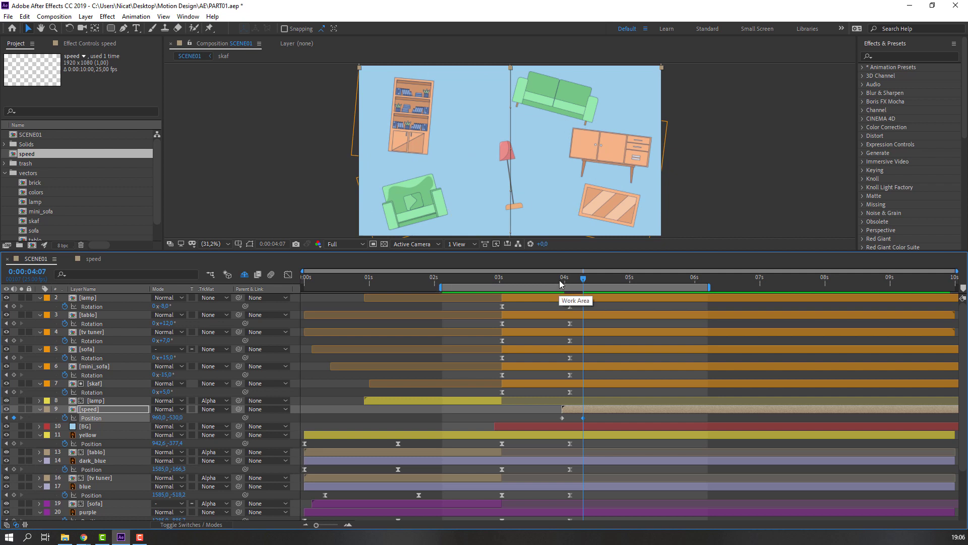
- Move the speed layer's last position keyframe to about 0:00:04:13 and apply Easy Ease to both position keyframes
{"action": "mouse_move", "coordinate": [559, 280]}
{"action": "left_mouse_down"}
{"action": "mouse_move", "coordinate": [578, 284]}
{"action": "mouse_move", "coordinate": [508, 285]}
{"action": "mouse_move", "coordinate": [573, 286]}
{"action": "left_mouse_up"}
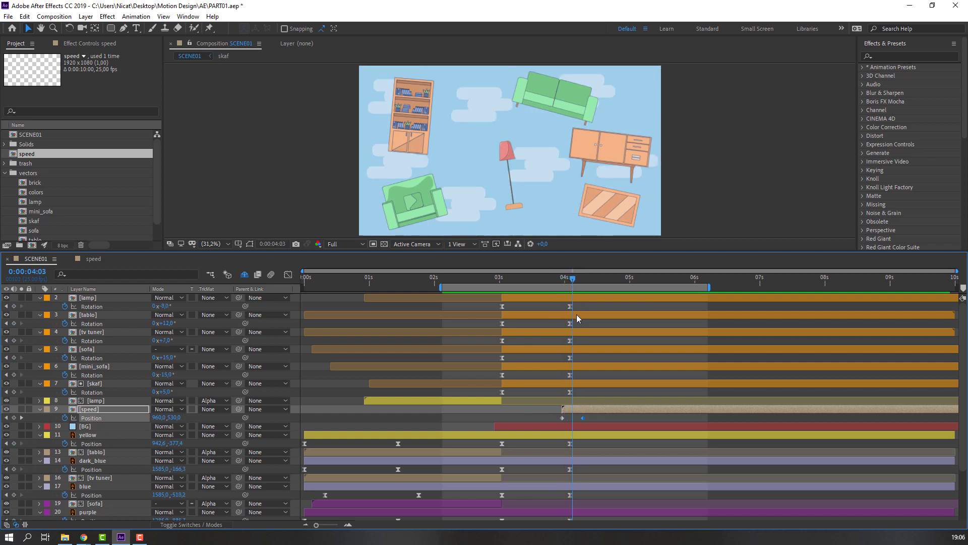
{"action": "key", "text": "space"}
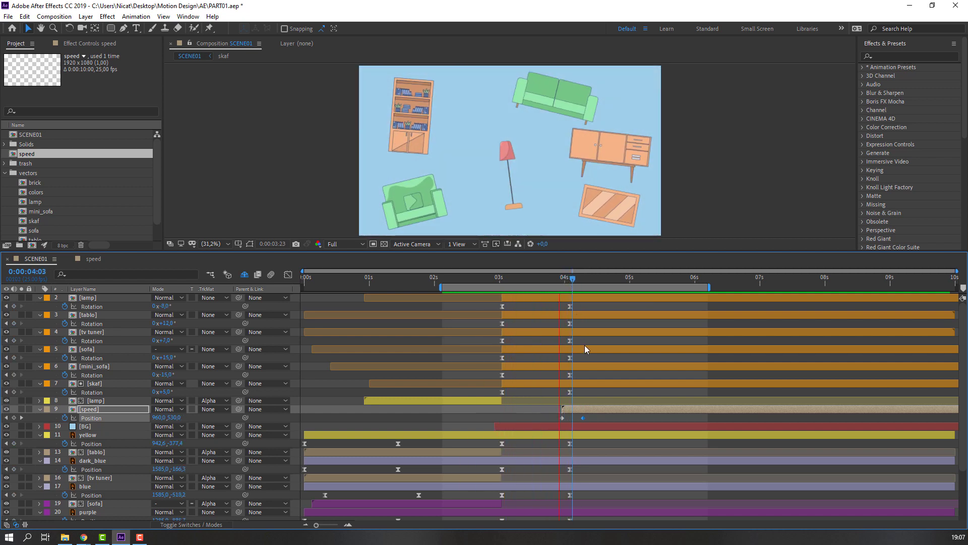
{"action": "key", "text": "space"}
{"action": "left_click_drag", "start_coordinate": [583, 419], "coordinate": [599, 418]}
{"action": "left_click", "coordinate": [562, 419], "text": "shift"}
{"action": "right_click", "coordinate": [561, 418]}
{"action": "mouse_move", "coordinate": [631, 408]}
{"action": "left_click", "coordinate": [701, 439]}
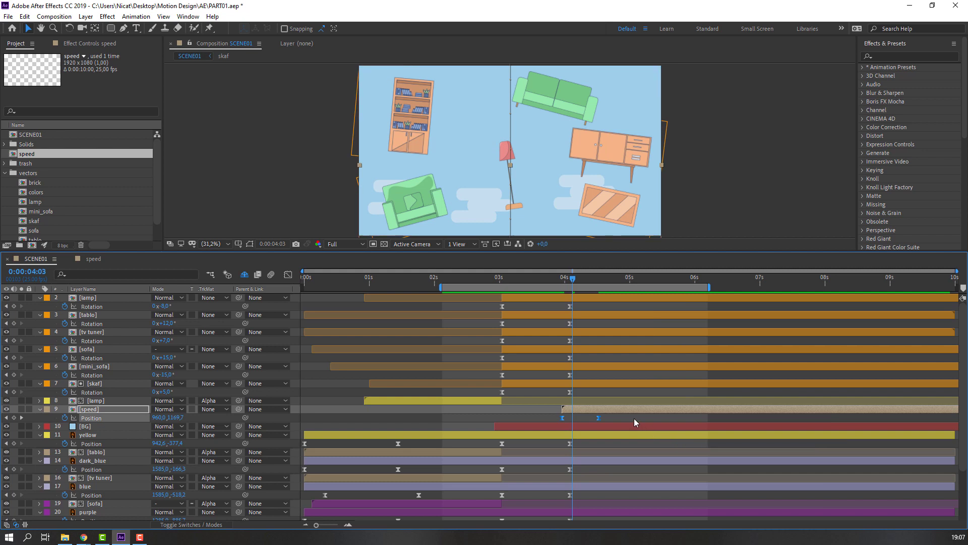
{"action": "left_click", "coordinate": [634, 420]}
- Preview the scene and shift the speed layer earlier in time so that it starts at about 0:00:03:17
{"action": "key", "text": "space"}
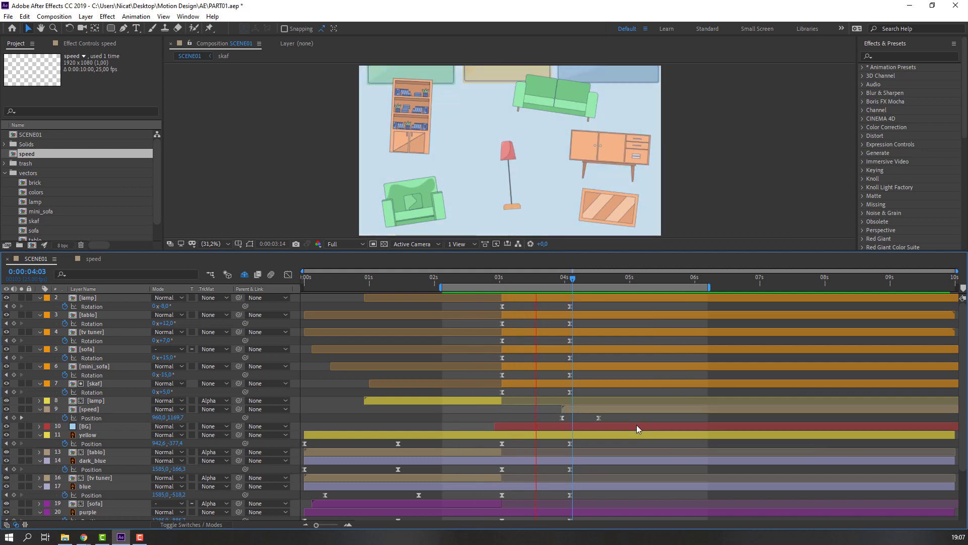
{"action": "left_click", "coordinate": [550, 280]}
{"action": "left_click_drag", "start_coordinate": [550, 280], "coordinate": [557, 280]}
{"action": "left_click_drag", "start_coordinate": [578, 410], "coordinate": [560, 409]}
{"action": "left_click_drag", "start_coordinate": [542, 280], "coordinate": [564, 282]}
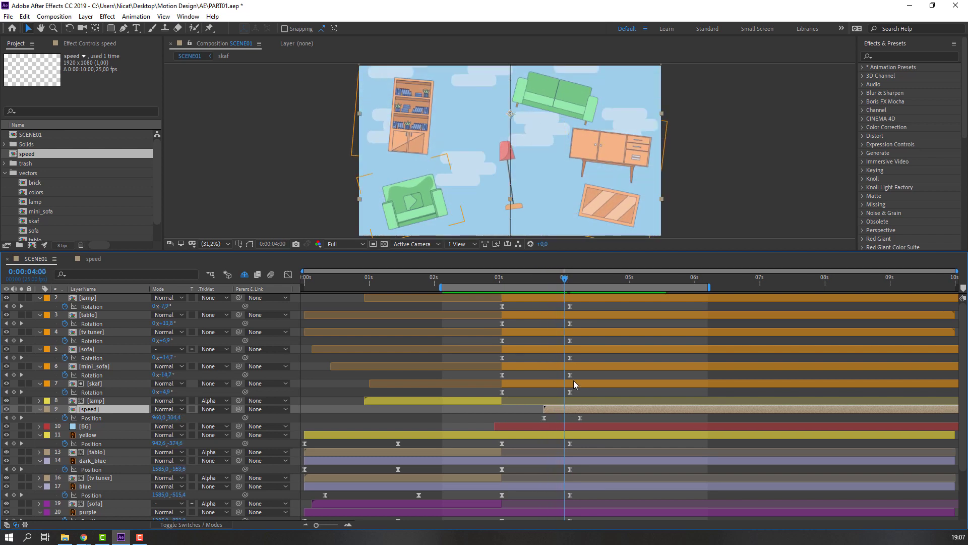
- Duplicate the speed layer three times, starting each copy about 6 to 8 frames after the previous one, and preview the staggered motion
{"action": "key", "text": "ctrl+d"}
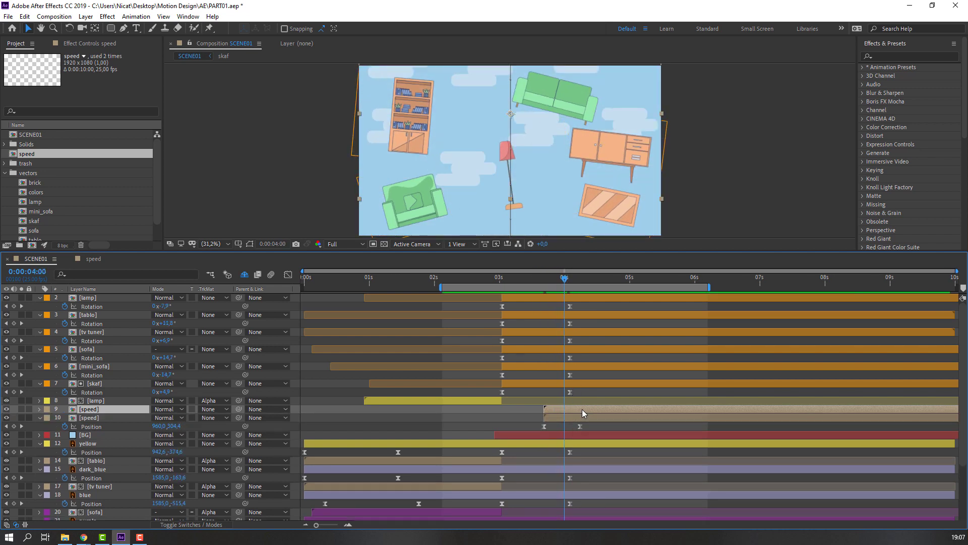
{"action": "left_click_drag", "start_coordinate": [585, 410], "coordinate": [598, 411]}
{"action": "mouse_move", "coordinate": [565, 282]}
{"action": "left_mouse_down"}
{"action": "mouse_move", "coordinate": [546, 280]}
{"action": "mouse_move", "coordinate": [577, 281]}
{"action": "left_mouse_up"}
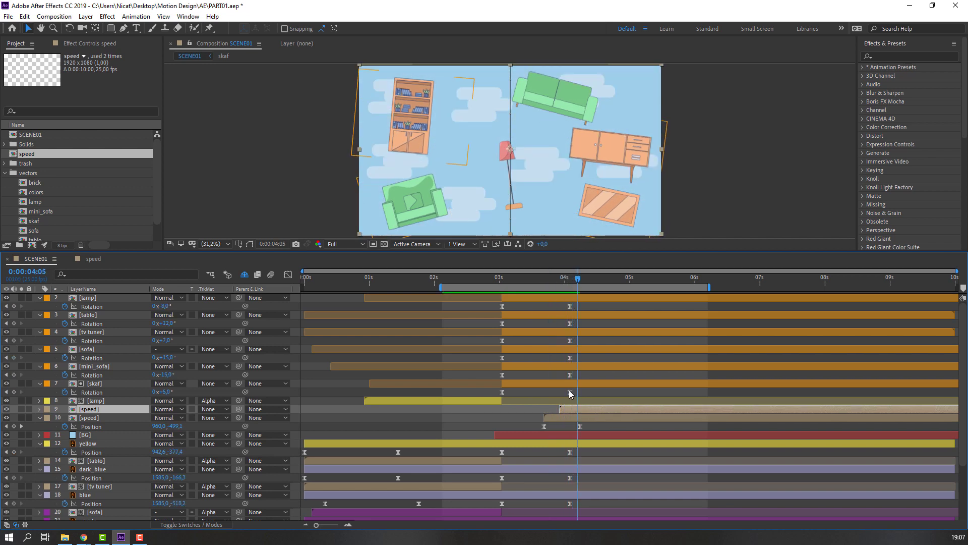
{"action": "key", "text": "ctrl+d"}
{"action": "left_click_drag", "start_coordinate": [580, 410], "coordinate": [598, 410]}
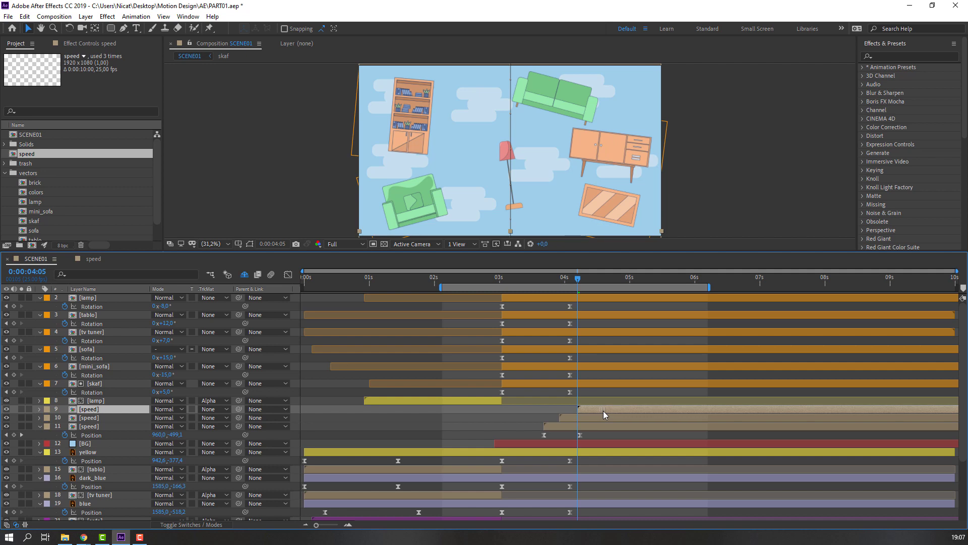
{"action": "mouse_move", "coordinate": [578, 279]}
{"action": "left_mouse_down"}
{"action": "mouse_move", "coordinate": [562, 279]}
{"action": "mouse_move", "coordinate": [596, 279]}
{"action": "left_mouse_up"}
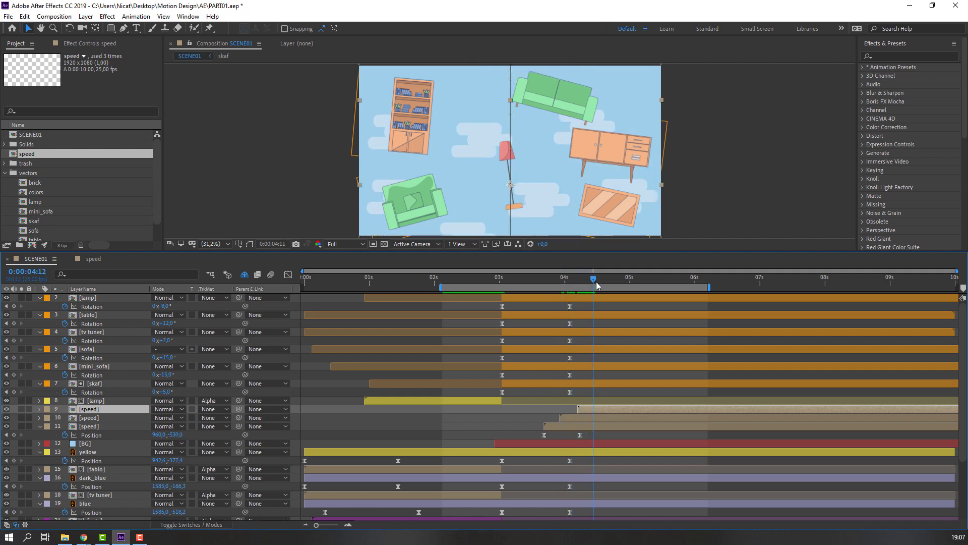
{"action": "key", "text": "ctrl+d"}
{"action": "key", "text": "ctrl+d"}
{"action": "left_click_drag", "start_coordinate": [589, 411], "coordinate": [610, 411]}
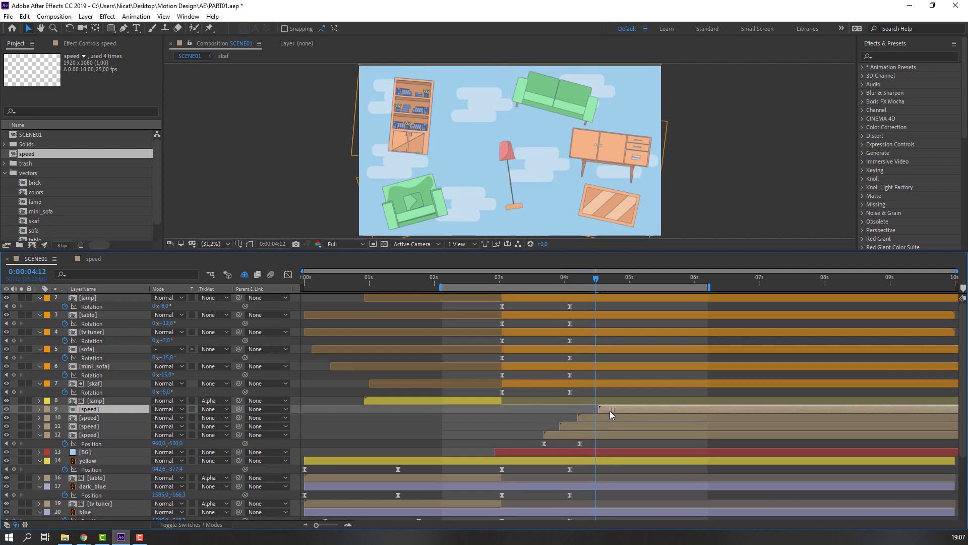
{"action": "left_click_drag", "start_coordinate": [588, 279], "coordinate": [615, 281]}
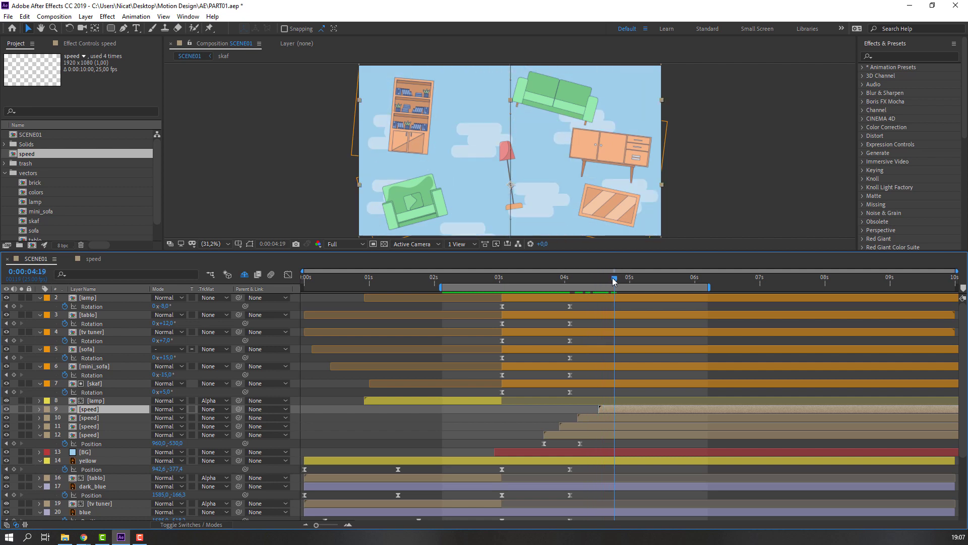
{"action": "key", "text": "space"}
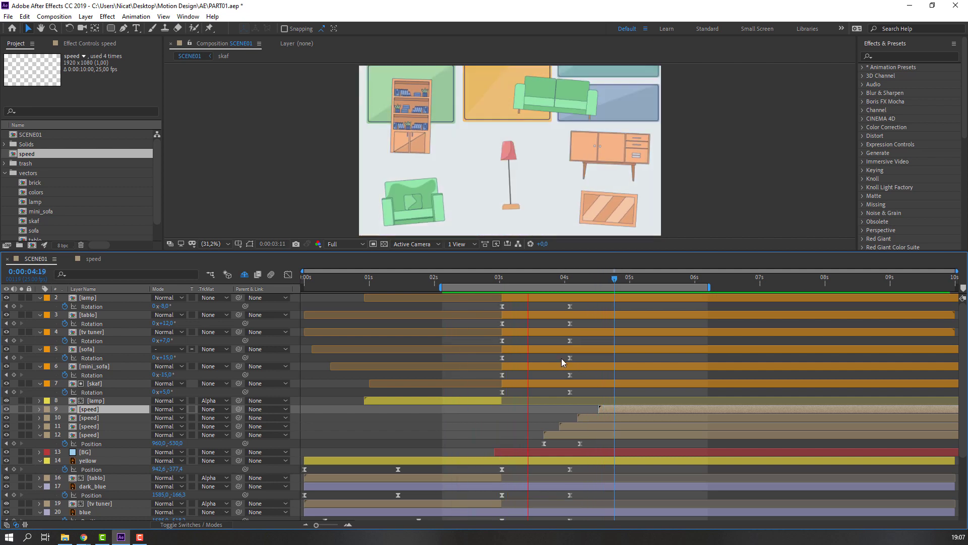
- Save the project and add position keyframes at about 0:00:03:13 to the lamp, tv tuner, sofa, mini_sofa and skaf layers
{"action": "left_click", "coordinate": [579, 277]}
{"action": "left_click_drag", "start_coordinate": [579, 276], "coordinate": [567, 288]}
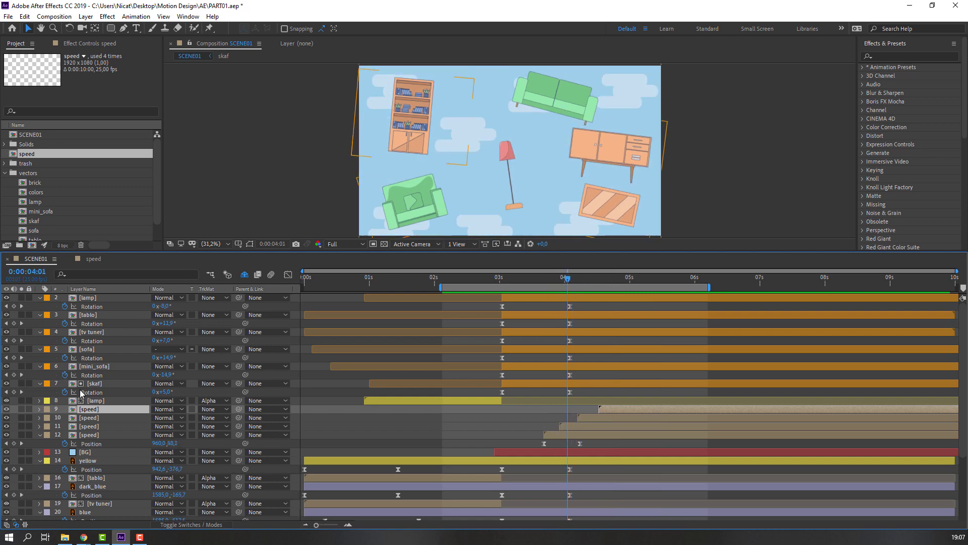
{"action": "left_click", "coordinate": [99, 402]}
{"action": "left_click", "coordinate": [88, 301], "text": "shift"}
{"action": "left_click", "coordinate": [553, 280]}
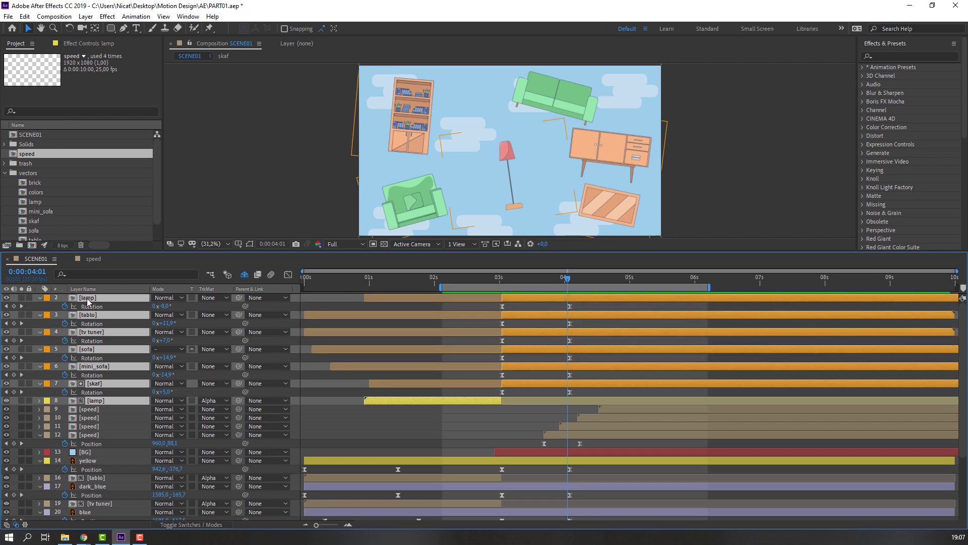
{"action": "key", "text": "ctrl+s"}
{"action": "key", "text": "shift+p"}
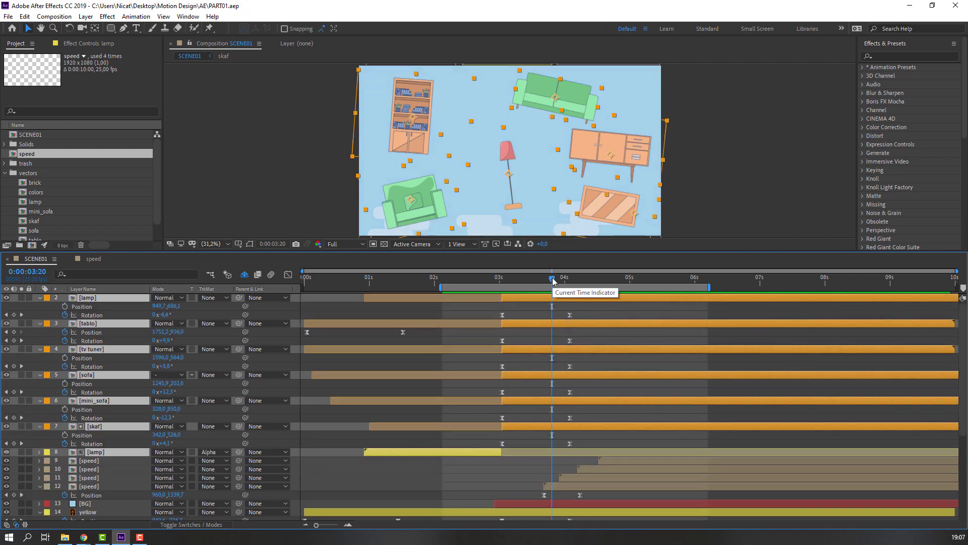
{"action": "left_click_drag", "start_coordinate": [517, 278], "coordinate": [604, 286]}
{"action": "left_click", "coordinate": [64, 306]}
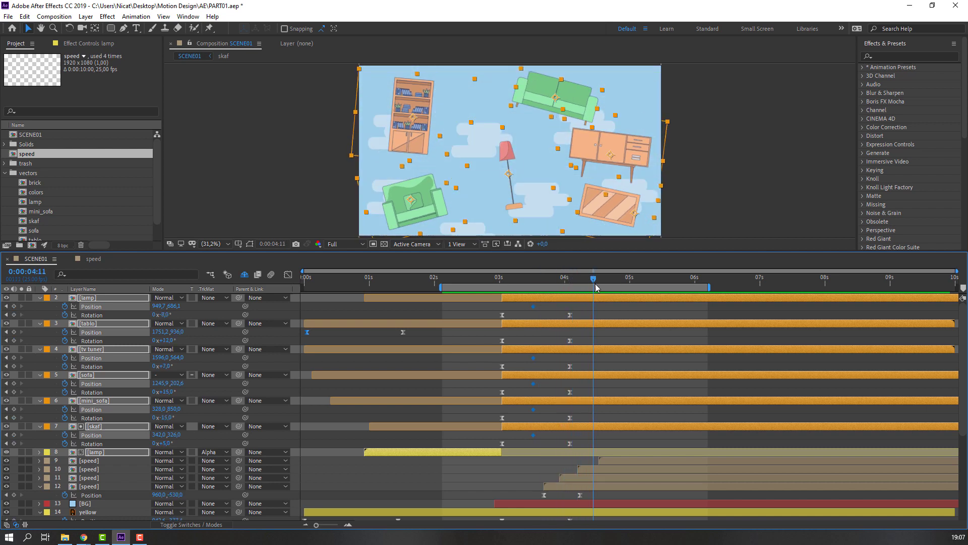
- Keyframe the rotation of the lamp and tablo layers to 0° at 0:00:04:12
{"action": "left_click", "coordinate": [224, 310]}
{"action": "left_click", "coordinate": [165, 315]}
{"action": "type", "text": "0"}
{"action": "key", "text": "Return"}
{"action": "left_click", "coordinate": [166, 340]}
{"action": "type", "text": "0"}
{"action": "key", "text": "Return"}
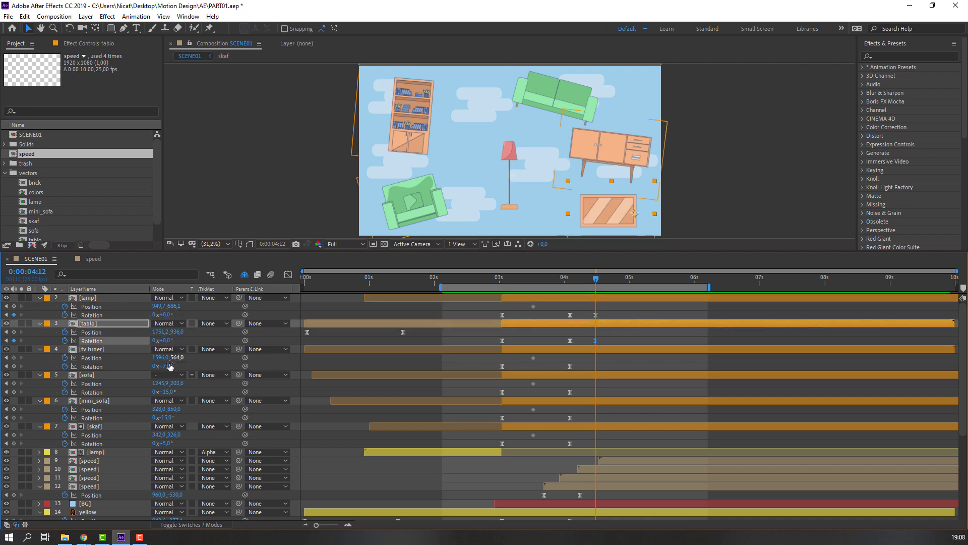
- Keyframe the rotation of the tv tuner, sofa, mini_sofa and skaf layers to 0° at 0:00:04:12
{"action": "key", "text": "Return"}
{"action": "left_click", "coordinate": [175, 395]}
{"action": "left_click", "coordinate": [169, 392]}
{"action": "type", "text": "0"}
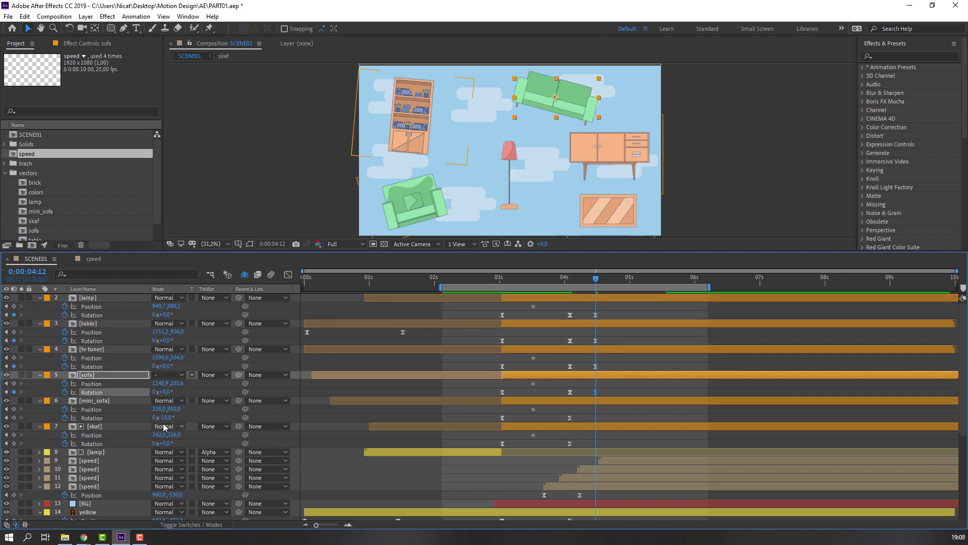
{"action": "key", "text": "Return"}
{"action": "left_click", "coordinate": [166, 418]}
{"action": "type", "text": "0"}
{"action": "key", "text": "Return"}
{"action": "left_click", "coordinate": [166, 443]}
{"action": "type", "text": "0"}
{"action": "key", "text": "Return"}
- At 0:00:04:12, keyframe positions: lamp 970.7, 845.1; tablo 1751.2, 617; tv tuner 1596, 922; sofa 1050.9, 956.6
{"action": "left_click_drag", "start_coordinate": [505, 281], "coordinate": [597, 291]}
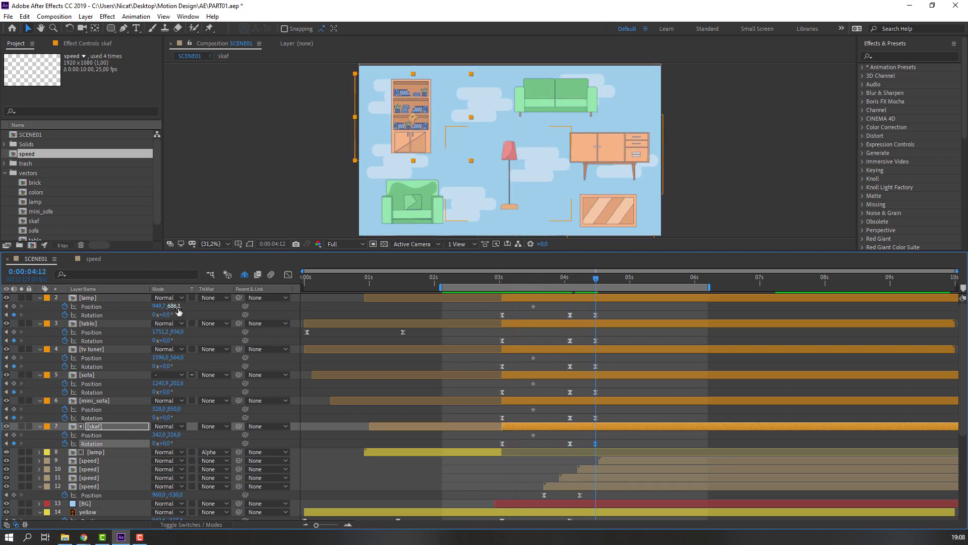
{"action": "left_click_drag", "start_coordinate": [173, 306], "coordinate": [264, 297]}
{"action": "left_click_drag", "start_coordinate": [158, 306], "coordinate": [355, 359]}
{"action": "left_click_drag", "start_coordinate": [177, 337], "coordinate": [108, 389]}
{"action": "left_click_drag", "start_coordinate": [177, 387], "coordinate": [588, 355]}
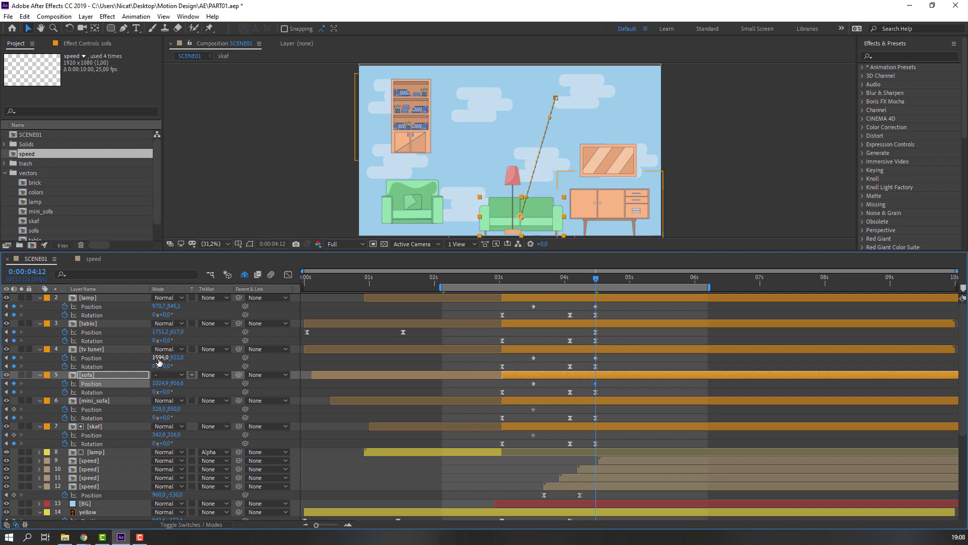
{"action": "left_click_drag", "start_coordinate": [166, 383], "coordinate": [170, 384]}
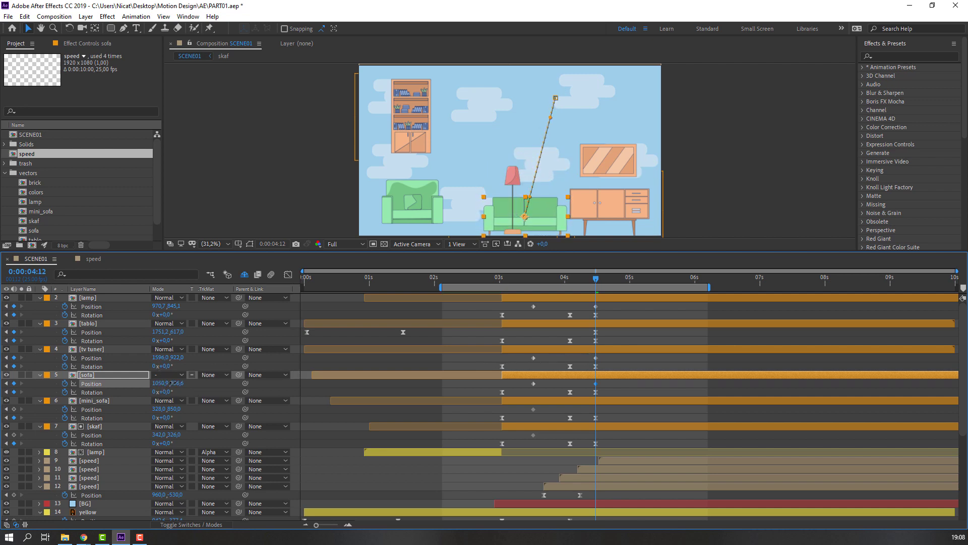
- At 0:00:04:12, keyframe positions: skaf 231, 846; lamp 748.7, 852.1; mini_sofa 524, 944
{"action": "left_click", "coordinate": [102, 427]}
{"action": "left_click_drag", "start_coordinate": [160, 434], "coordinate": [503, 370]}
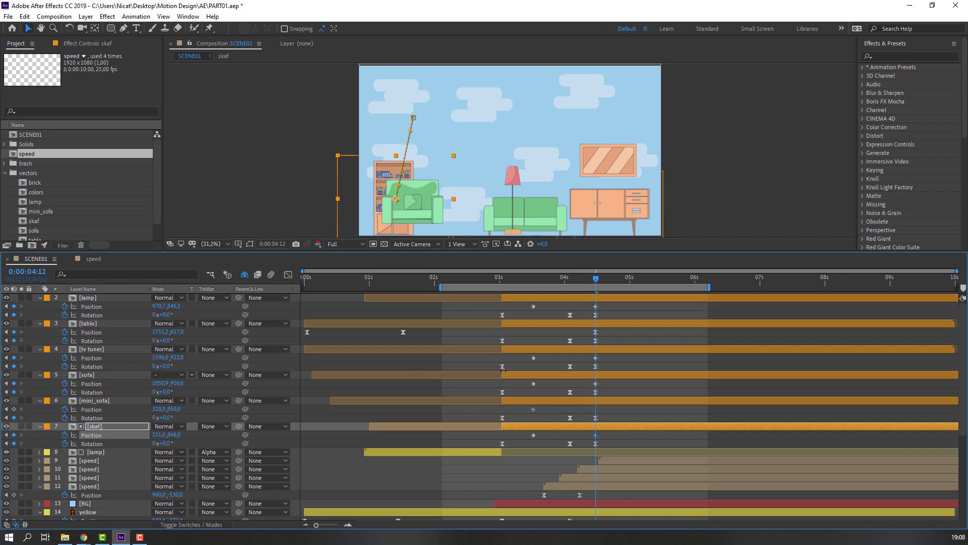
{"action": "left_click", "coordinate": [99, 453]}
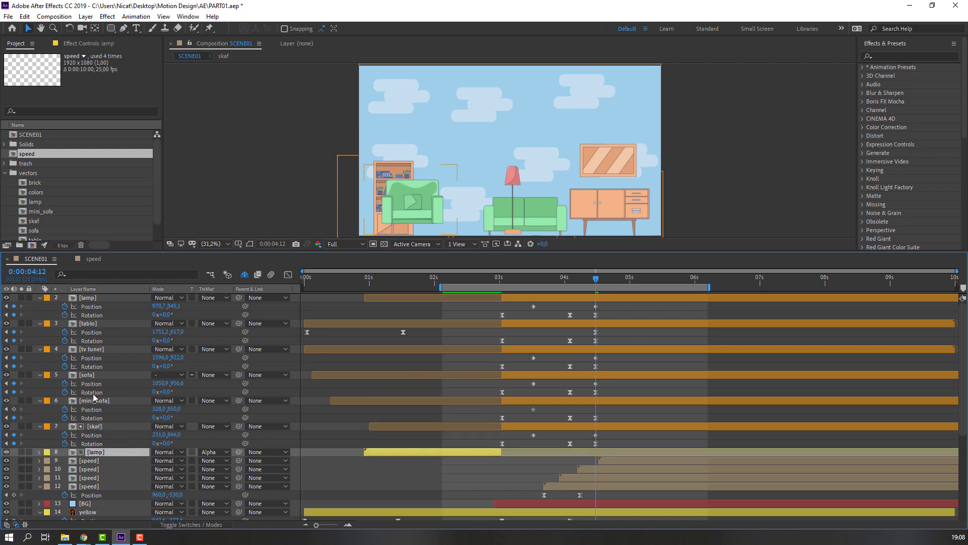
{"action": "left_click", "coordinate": [98, 299]}
{"action": "left_click_drag", "start_coordinate": [159, 306], "coordinate": [51, 310]}
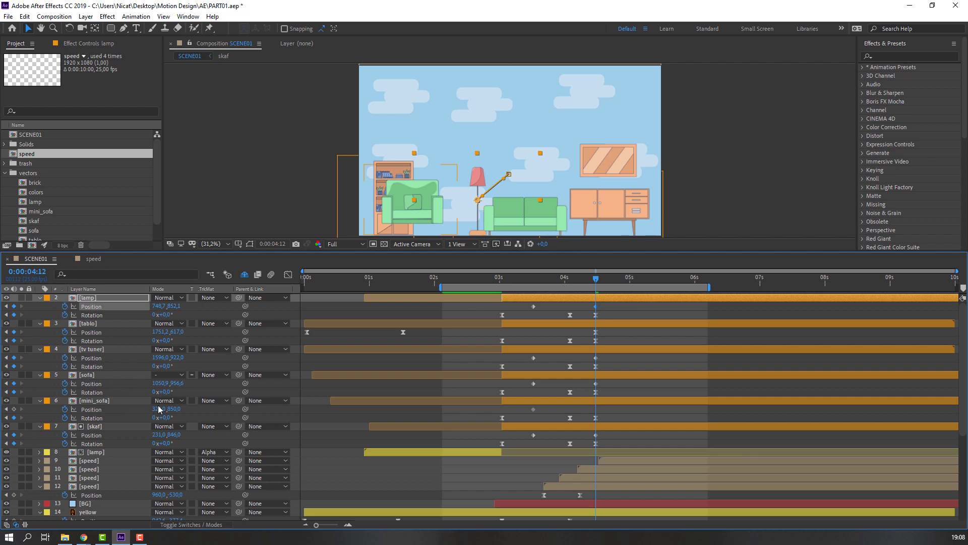
{"action": "left_click", "coordinate": [158, 409]}
{"action": "left_click_drag", "start_coordinate": [160, 409], "coordinate": [250, 405]}
{"action": "left_click_drag", "start_coordinate": [174, 410], "coordinate": [230, 399]}
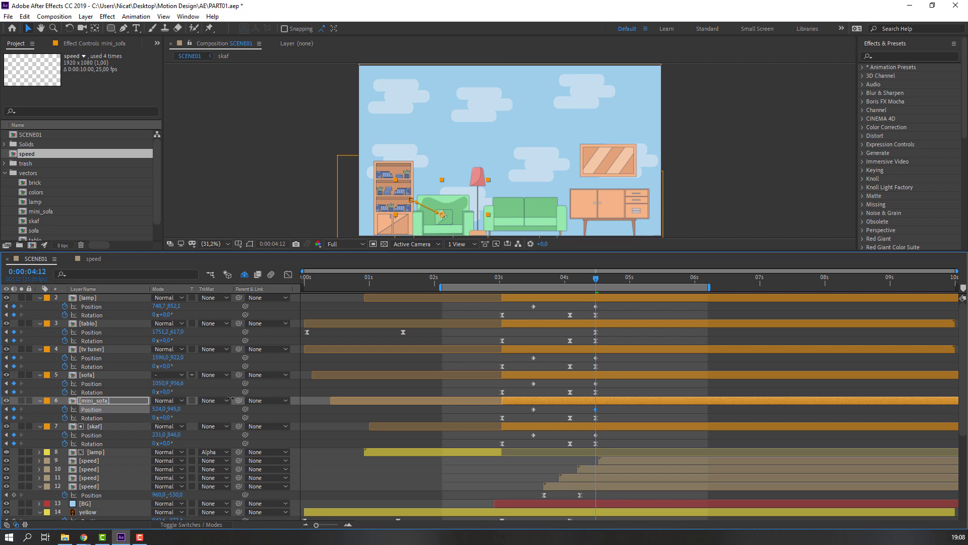
- Apply Easy Ease to the furniture layers' position keyframes between about 0:00:03:13 and 0:00:04:12, and preview the motion
{"action": "mouse_move", "coordinate": [531, 280]}
{"action": "left_mouse_down"}
{"action": "mouse_move", "coordinate": [606, 288]}
{"action": "mouse_move", "coordinate": [534, 298]}
{"action": "left_mouse_up"}
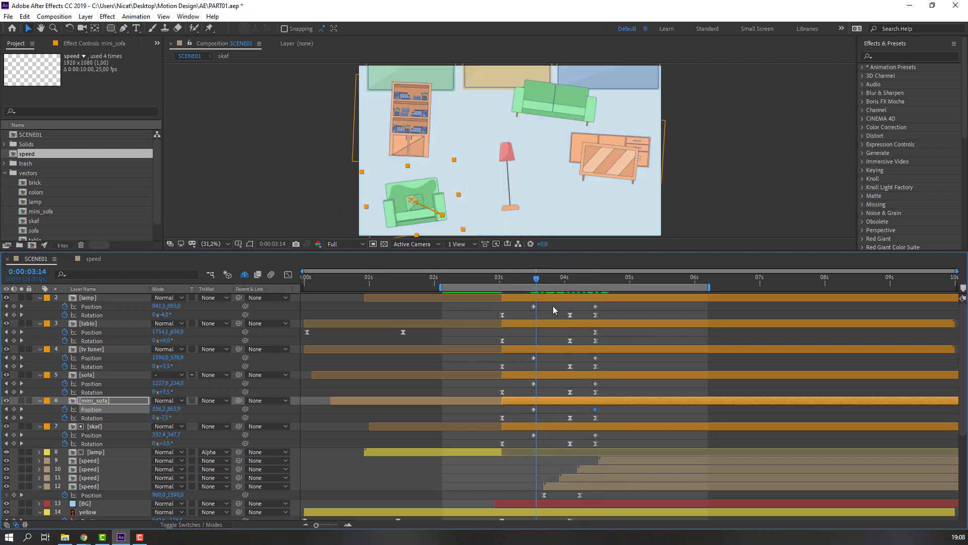
{"action": "left_click_drag", "start_coordinate": [627, 305], "coordinate": [544, 365]}
{"action": "left_click_drag", "start_coordinate": [521, 434], "coordinate": [520, 437]}
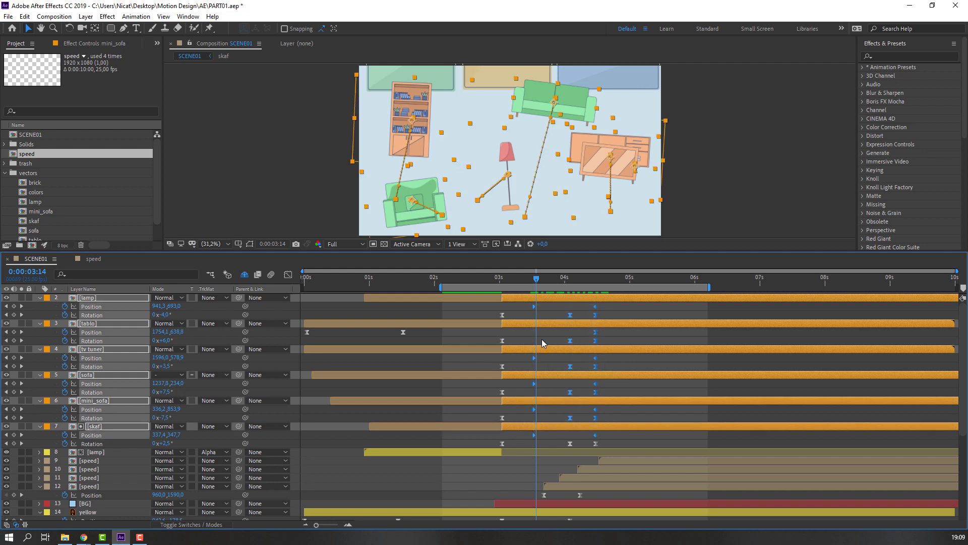
{"action": "right_click", "coordinate": [535, 306]}
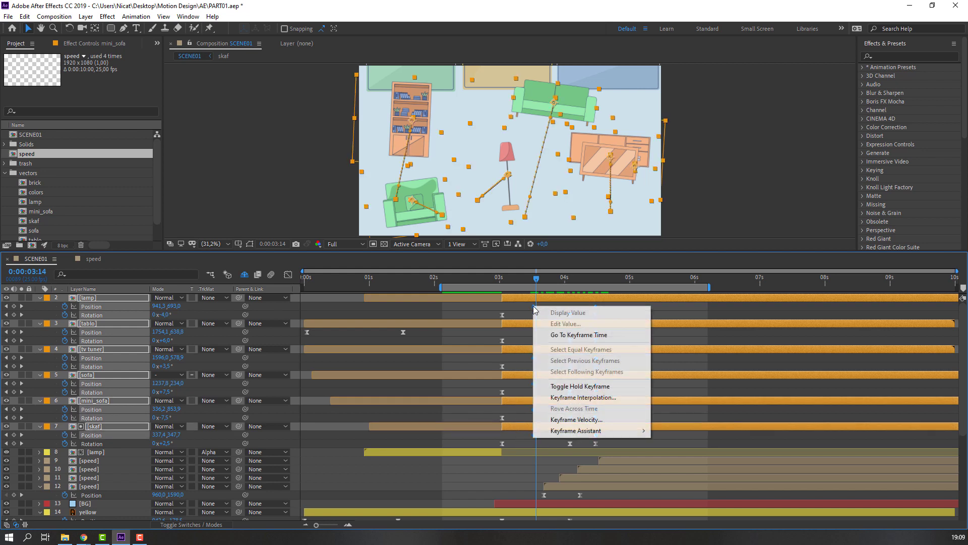
{"action": "mouse_move", "coordinate": [607, 432]}
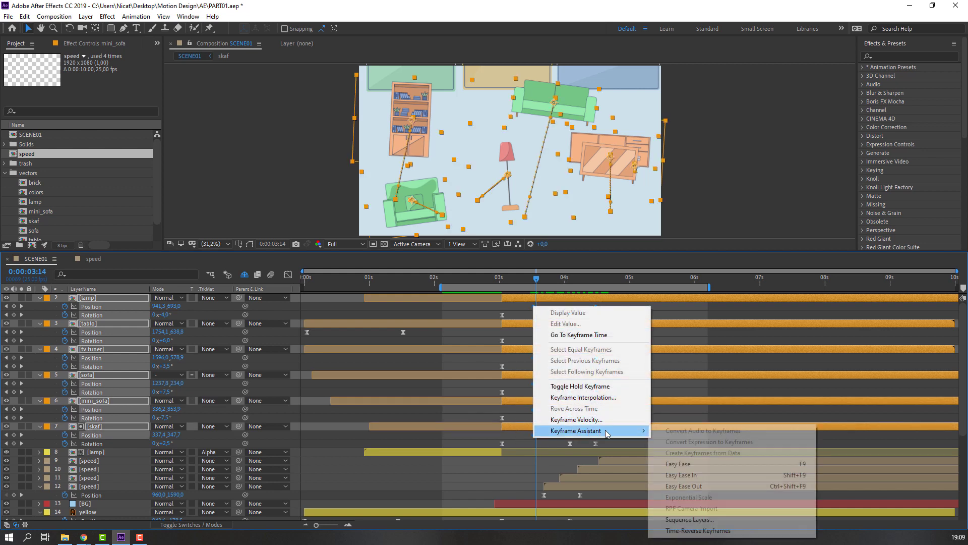
{"action": "left_click", "coordinate": [678, 463]}
{"action": "left_click", "coordinate": [671, 329]}
{"action": "key", "text": "space"}
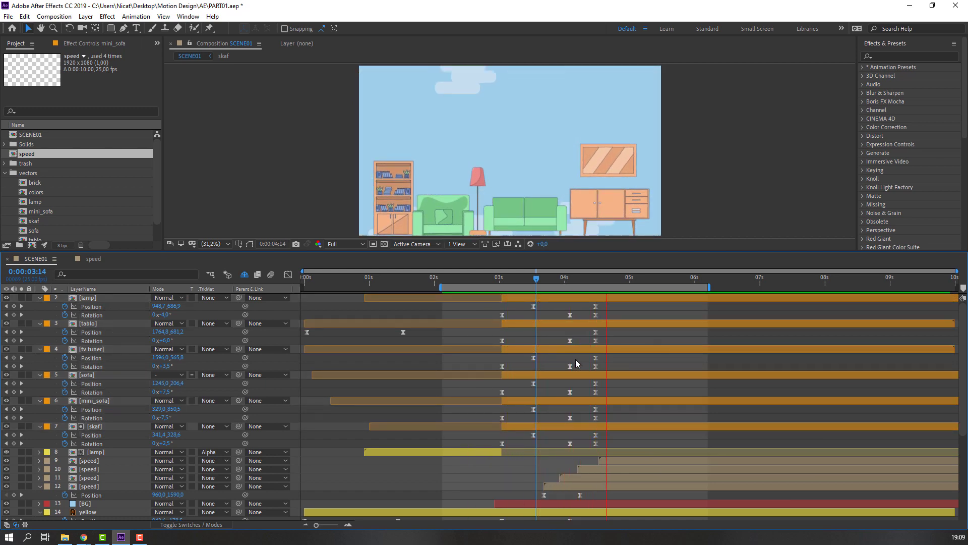
- Move the furniture layers' final position and rotation keyframes to about 0:00:05:06 and preview the slower settling
{"action": "left_click_drag", "start_coordinate": [549, 284], "coordinate": [570, 279]}
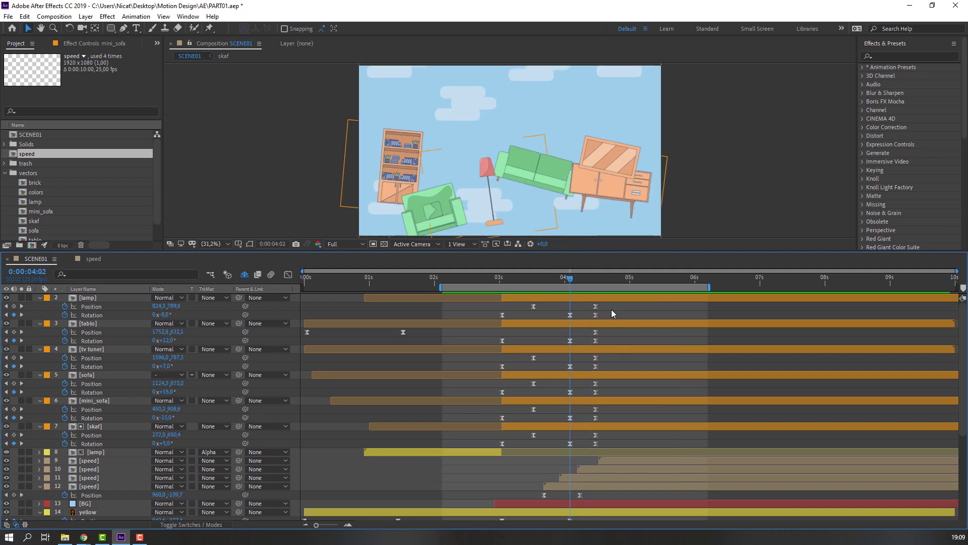
{"action": "left_click_drag", "start_coordinate": [611, 309], "coordinate": [647, 446]}
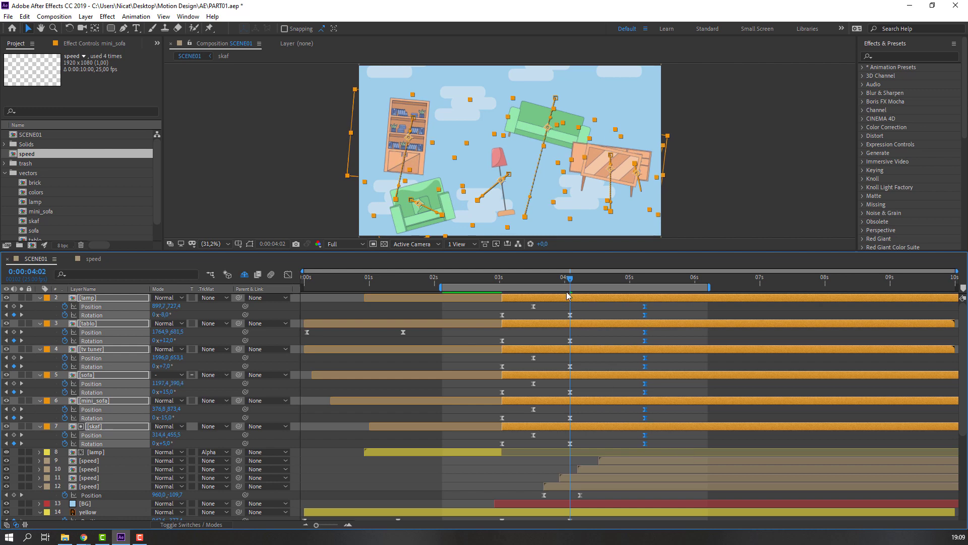
{"action": "left_click", "coordinate": [534, 307]}
{"action": "left_click_drag", "start_coordinate": [522, 279], "coordinate": [642, 286]}
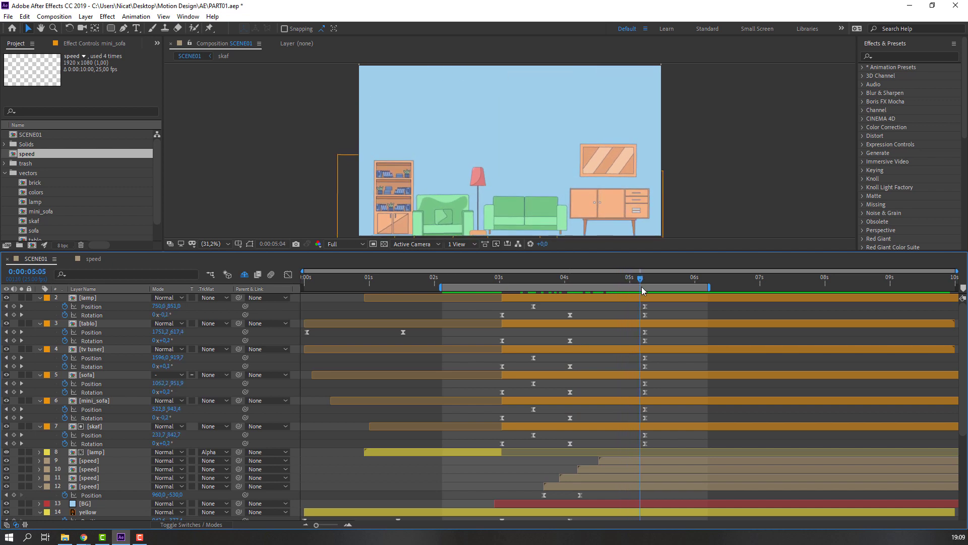
{"action": "key", "text": "space"}
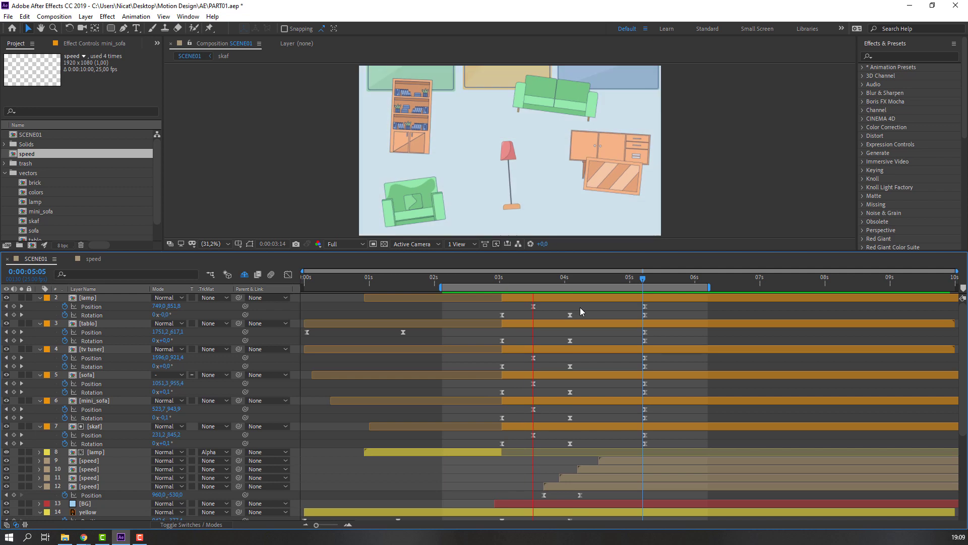
{"action": "key", "text": "space"}
- Add the brick composition above the speed layers and start it at about 0:00:04:22
{"action": "left_click_drag", "start_coordinate": [34, 183], "coordinate": [75, 454]}
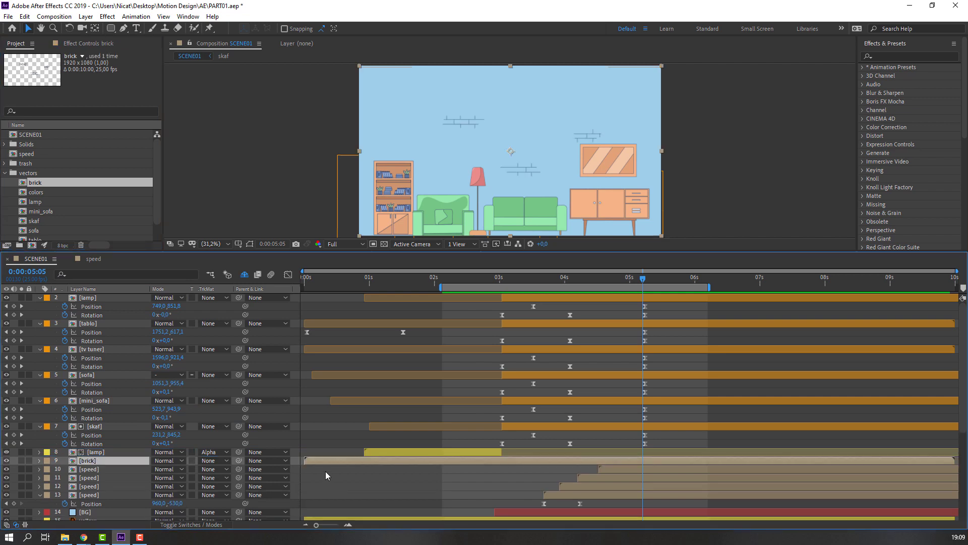
{"action": "left_click_drag", "start_coordinate": [372, 461], "coordinate": [582, 473]}
{"action": "key", "text": "space"}
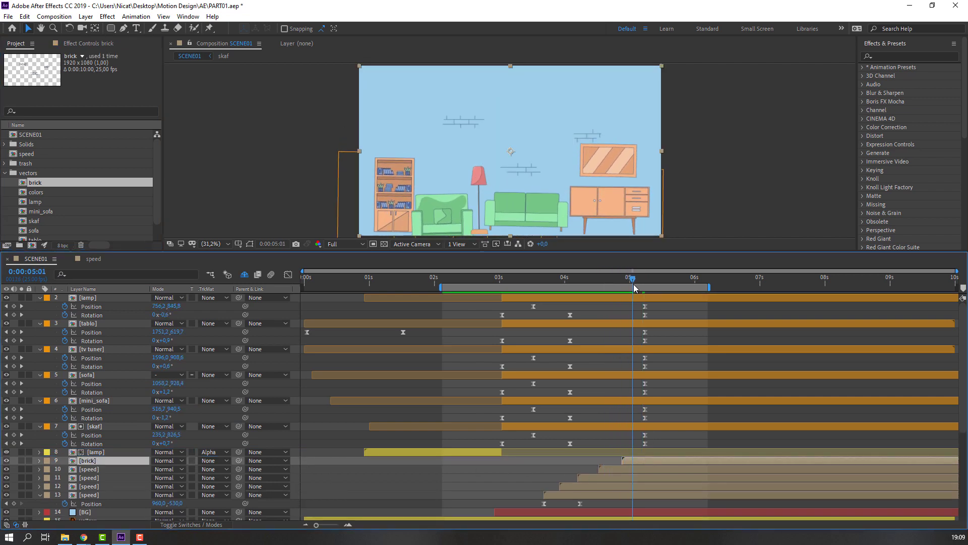
- Keyframe the brick layer's position from 960, 1434 at its start to about 960, 513 at 0:00:05:06, and preview it
{"action": "key", "text": "alt+shift+p"}
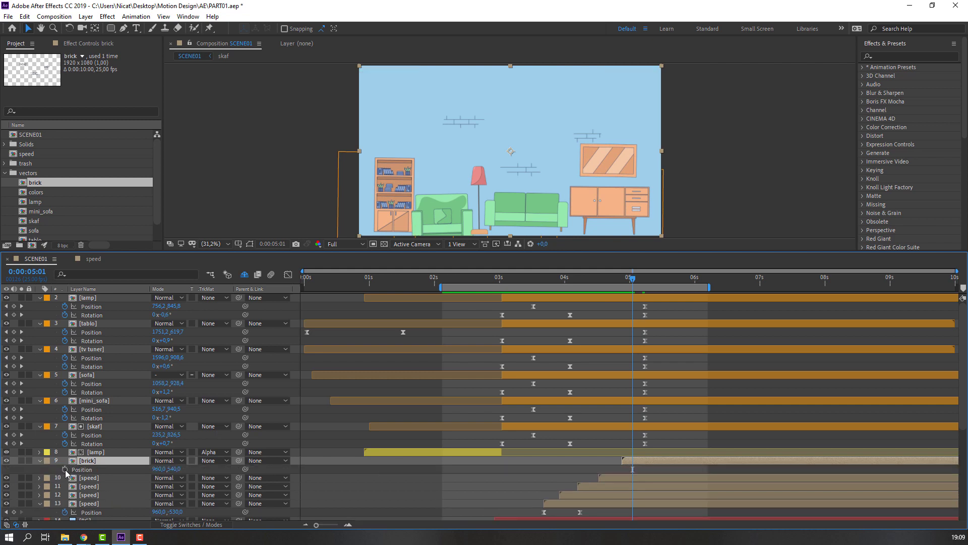
{"action": "left_click_drag", "start_coordinate": [626, 471], "coordinate": [625, 470]}
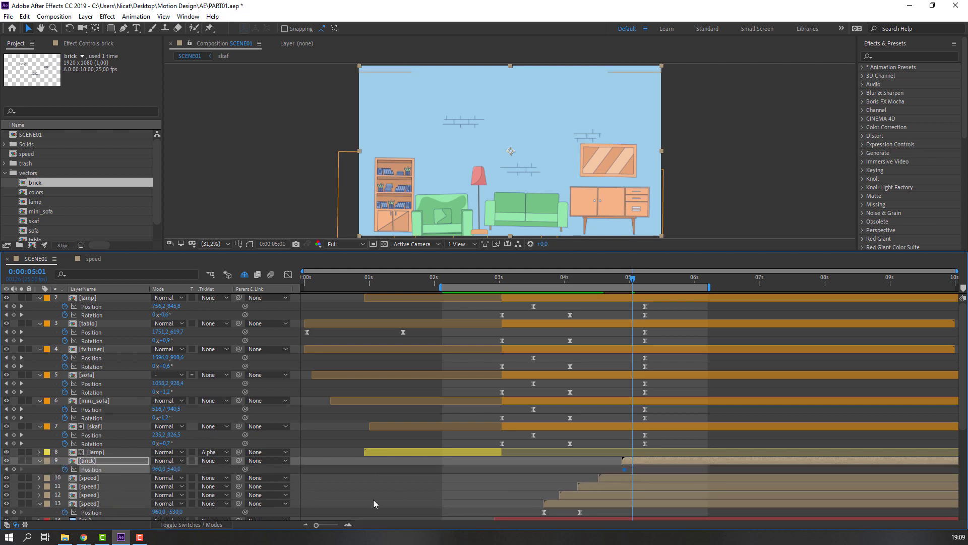
{"action": "left_click_drag", "start_coordinate": [624, 284], "coordinate": [628, 287]}
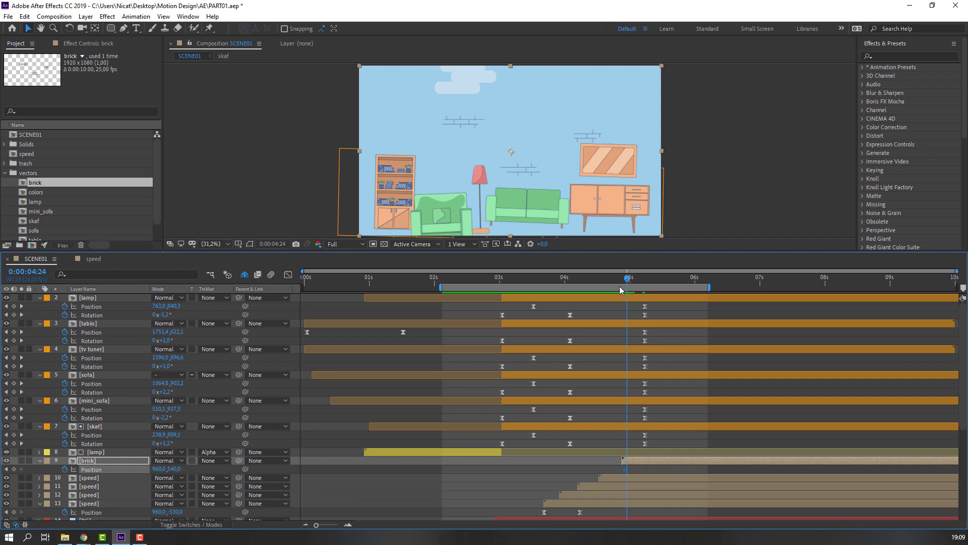
{"action": "key", "text": "Page_Down"}
{"action": "key", "text": "Page_Up"}
{"action": "key", "text": "Page_Up"}
{"action": "left_click_drag", "start_coordinate": [175, 470], "coordinate": [563, 450]}
{"action": "left_click_drag", "start_coordinate": [629, 287], "coordinate": [644, 284]}
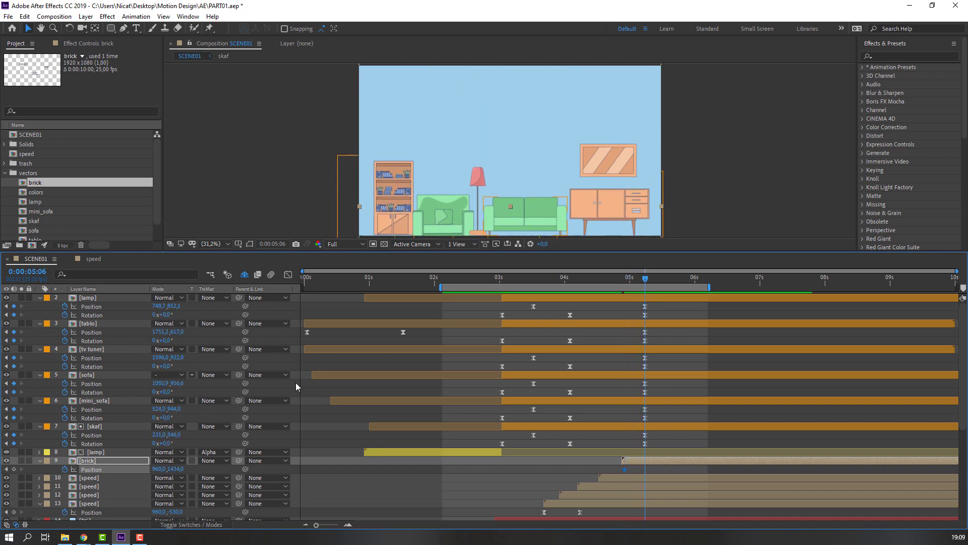
{"action": "left_click_drag", "start_coordinate": [177, 469], "coordinate": [29, 522]}
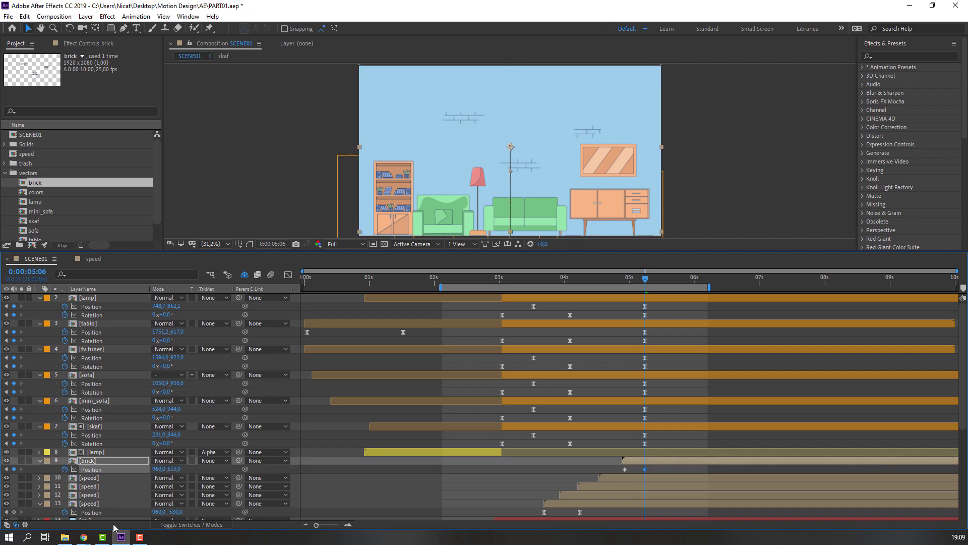
{"action": "key", "text": "space"}
{"action": "mouse_move", "coordinate": [611, 280]}
{"action": "left_mouse_down"}
{"action": "mouse_move", "coordinate": [643, 287]}
{"action": "mouse_move", "coordinate": [601, 290]}
{"action": "left_mouse_up"}
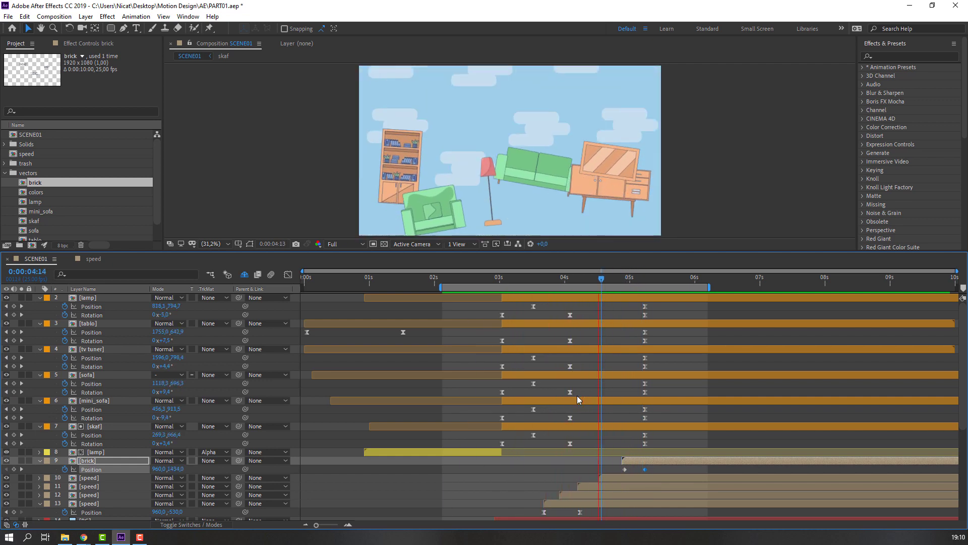
{"action": "key", "text": "space"}
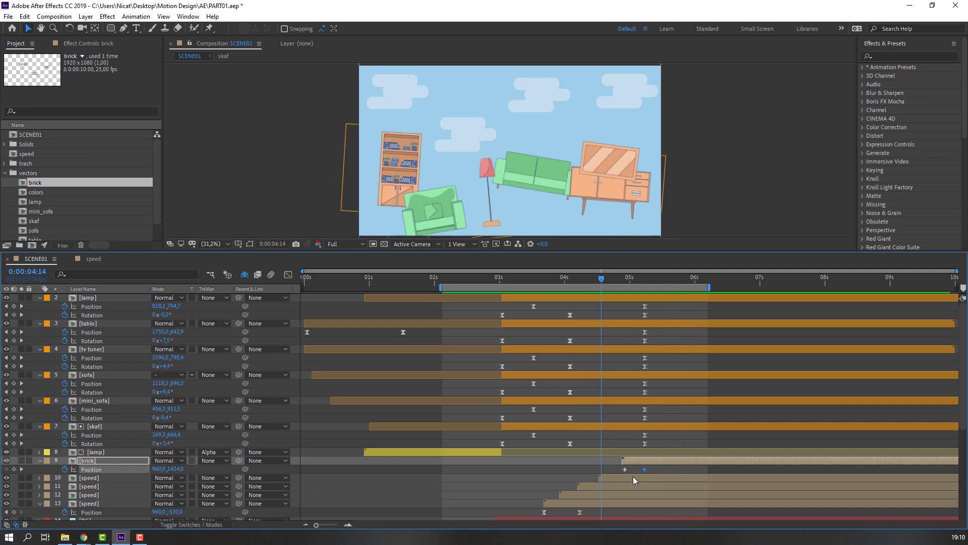
- Apply Easy Ease to the brick layer's position keyframes, spread them slightly apart and start the layer a little earlier
{"action": "left_click", "coordinate": [626, 470], "text": "shift"}
{"action": "right_click", "coordinate": [621, 472]}
{"action": "mouse_move", "coordinate": [656, 467]}
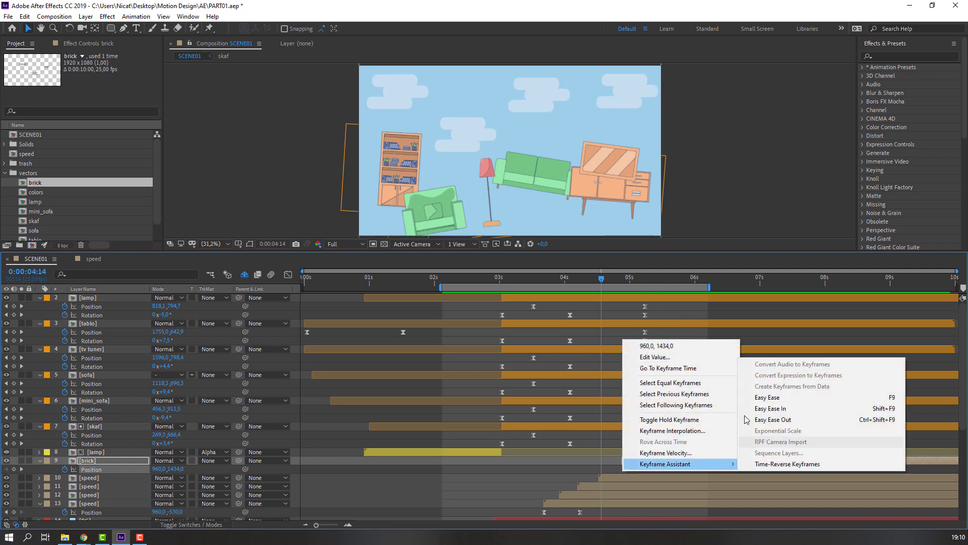
{"action": "left_click", "coordinate": [767, 398]}
{"action": "mouse_move", "coordinate": [646, 469]}
{"action": "left_mouse_down"}
{"action": "mouse_move", "coordinate": [655, 470]}
{"action": "mouse_move", "coordinate": [636, 464]}
{"action": "left_mouse_up"}
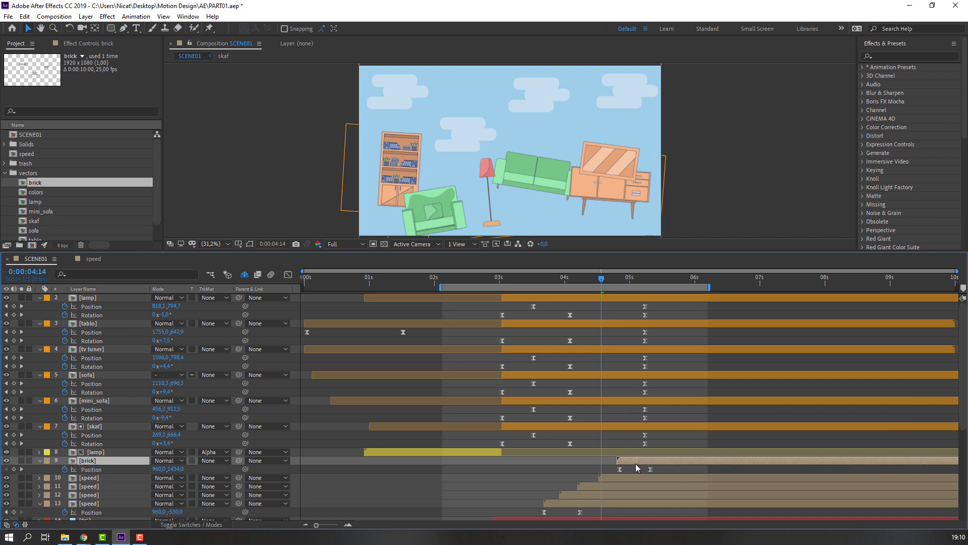
{"action": "key", "text": "space"}
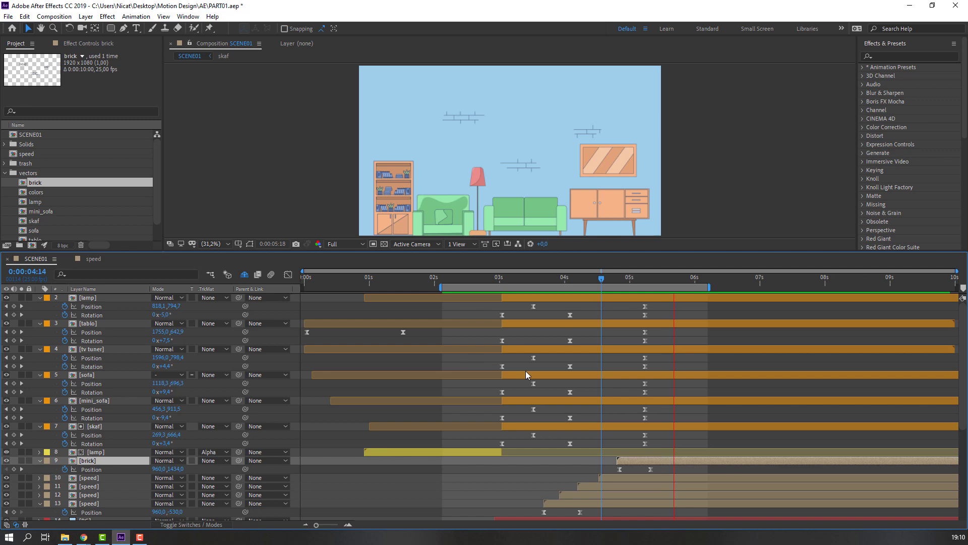
- Adjust the brick layer's position curve in the Graph Editor and preview the movement
{"action": "left_click", "coordinate": [630, 279]}
{"action": "left_click_drag", "start_coordinate": [640, 282], "coordinate": [645, 281]}
{"action": "left_click_drag", "start_coordinate": [663, 467], "coordinate": [605, 478]}
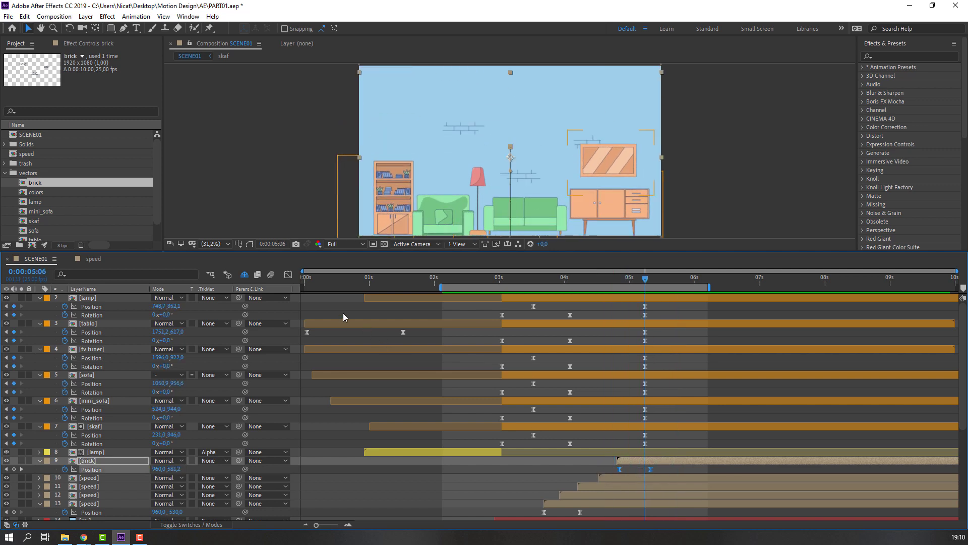
{"action": "left_click", "coordinate": [288, 274]}
{"action": "left_click_drag", "start_coordinate": [635, 498], "coordinate": [638, 491]}
{"action": "key", "text": "space"}
- Start the work area at about 0:00:04:10 and move the brick layer's last position keyframe to about 0:00:05:20
{"action": "left_click_drag", "start_coordinate": [442, 287], "coordinate": [590, 305]}
{"action": "key", "text": "space"}
{"action": "key", "text": "shift+F3"}
{"action": "left_click_drag", "start_coordinate": [654, 471], "coordinate": [683, 472]}
{"action": "key", "text": "space"}
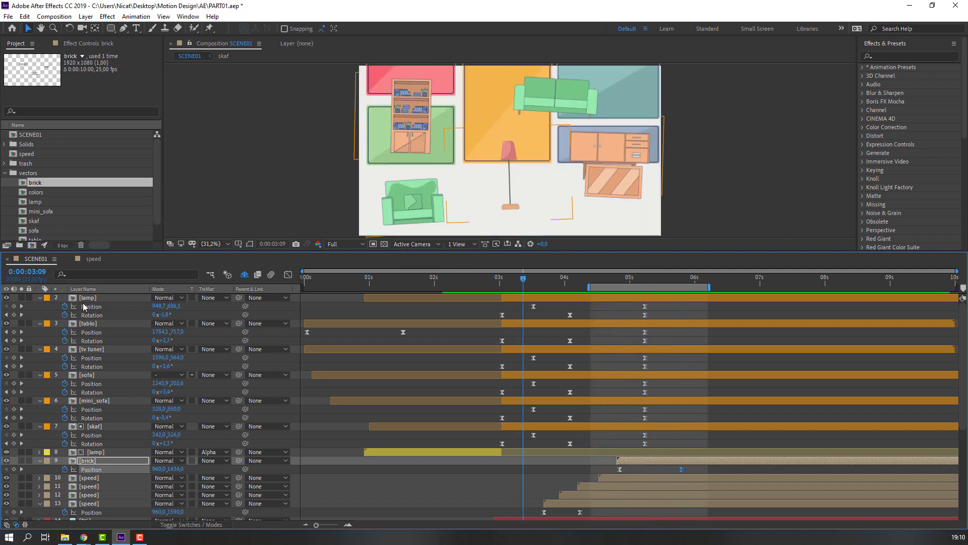
- Collapse the keyframed properties of the furniture layers and the yellow, dark_blue, blue, purple and green panel layers
{"action": "left_click", "coordinate": [86, 298]}
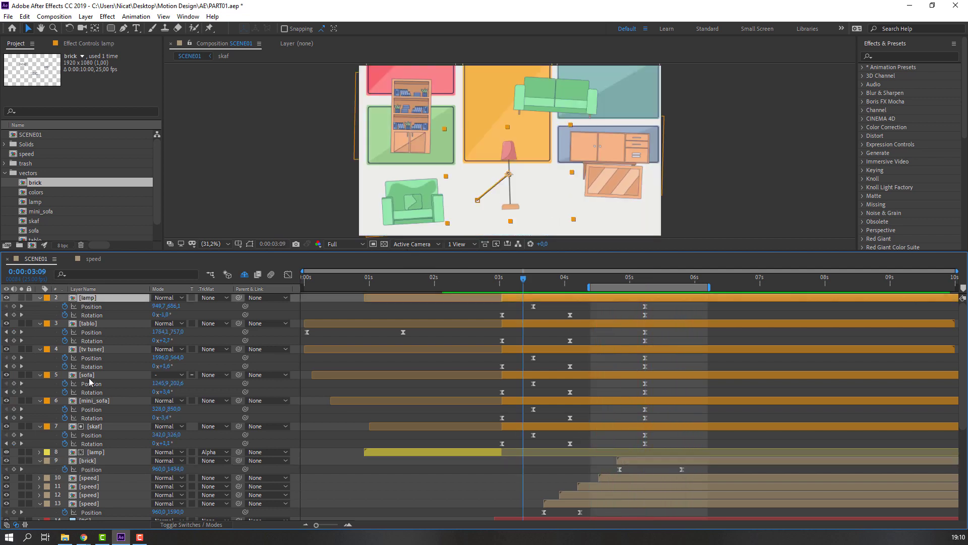
{"action": "left_click", "coordinate": [100, 427], "text": "shift"}
{"action": "key", "text": "u"}
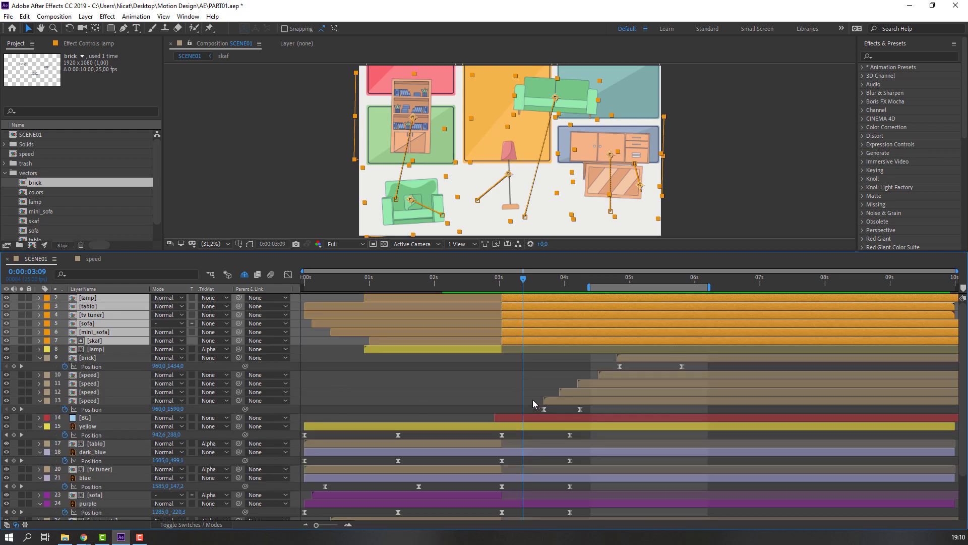
{"action": "left_click", "coordinate": [522, 384]}
{"action": "left_click_drag", "start_coordinate": [524, 278], "coordinate": [560, 289]}
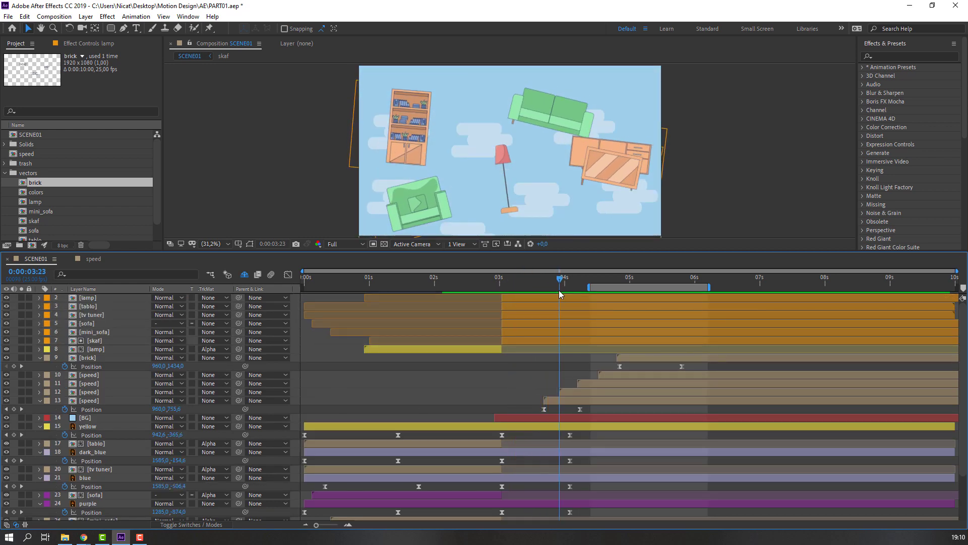
{"action": "left_click", "coordinate": [39, 426]}
{"action": "left_click", "coordinate": [40, 443]}
{"action": "left_click", "coordinate": [40, 460]}
{"action": "left_click", "coordinate": [40, 478]}
{"action": "left_click", "coordinate": [40, 495]}
{"action": "scroll", "coordinate": [89, 511], "scroll_direction": "down", "scroll_amount": 1}
{"action": "scroll", "coordinate": [97, 482], "scroll_direction": "up", "scroll_amount": 1}
- Unlock the bottom BG layer, split it and the yellow, dark_blue, blue, purple, green and red layers at 0:00:03:23, and delete the later parts
{"action": "left_click", "coordinate": [97, 428]}
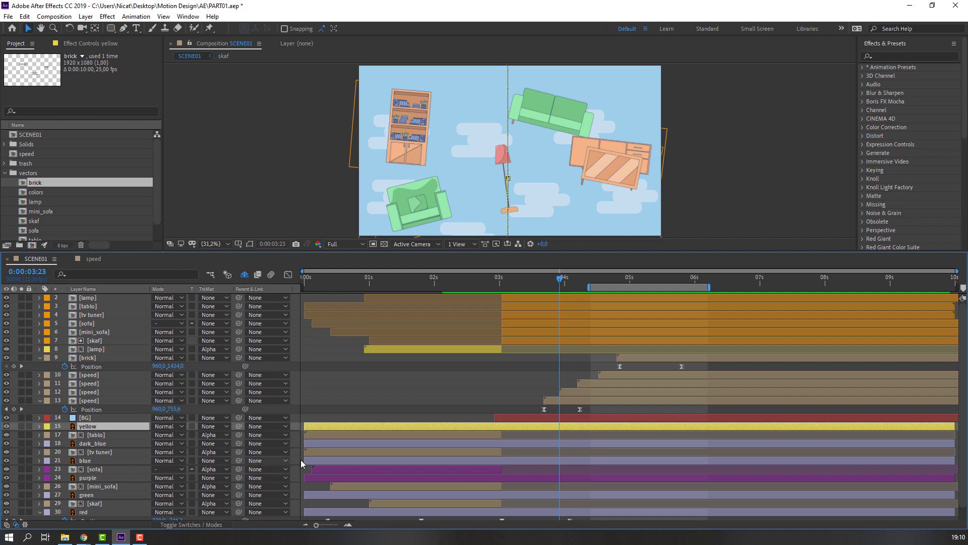
{"action": "left_click", "coordinate": [454, 443], "text": "ctrl"}
{"action": "left_click", "coordinate": [509, 461], "text": "ctrl"}
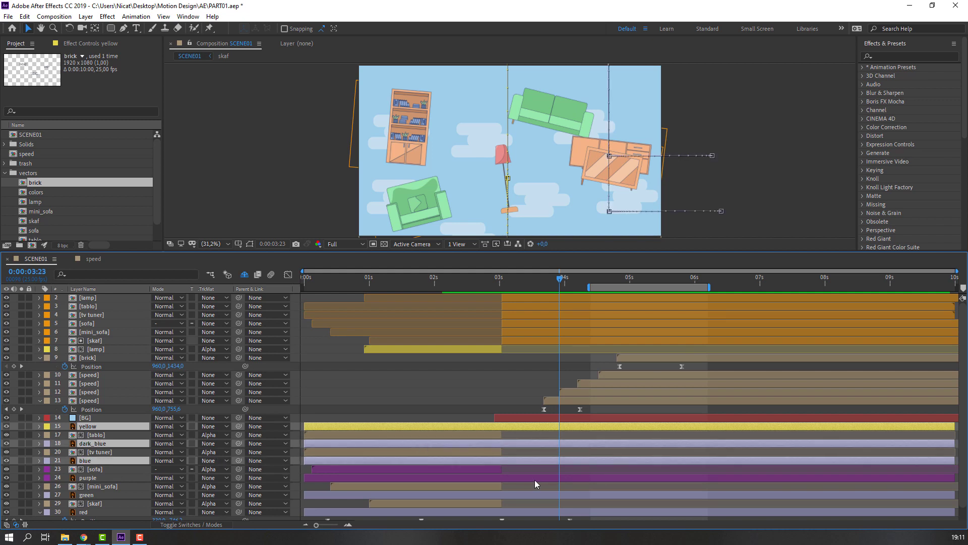
{"action": "left_click", "coordinate": [534, 478], "text": "ctrl"}
{"action": "left_click", "coordinate": [535, 495], "text": "ctrl"}
{"action": "scroll", "coordinate": [529, 501], "scroll_direction": "down", "scroll_amount": 1}
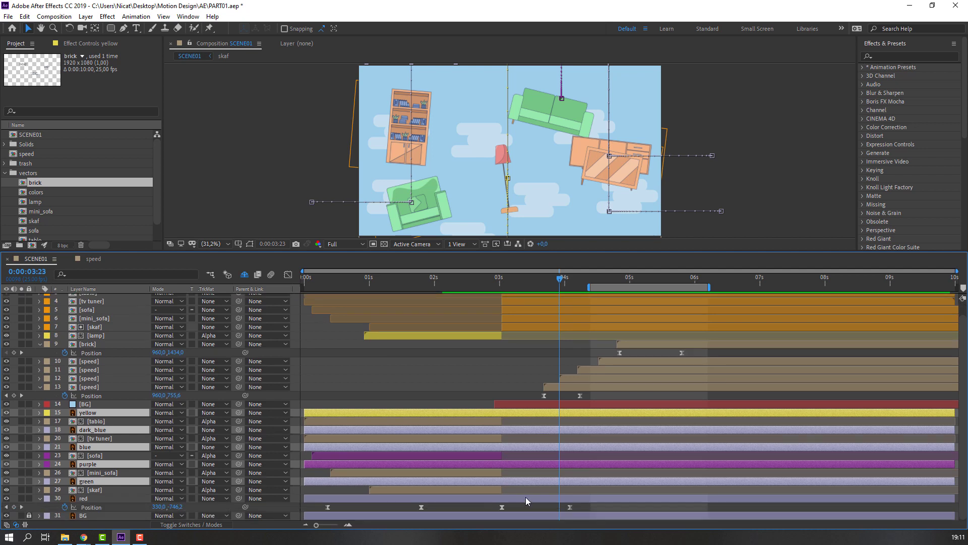
{"action": "left_click", "coordinate": [525, 498], "text": "ctrl"}
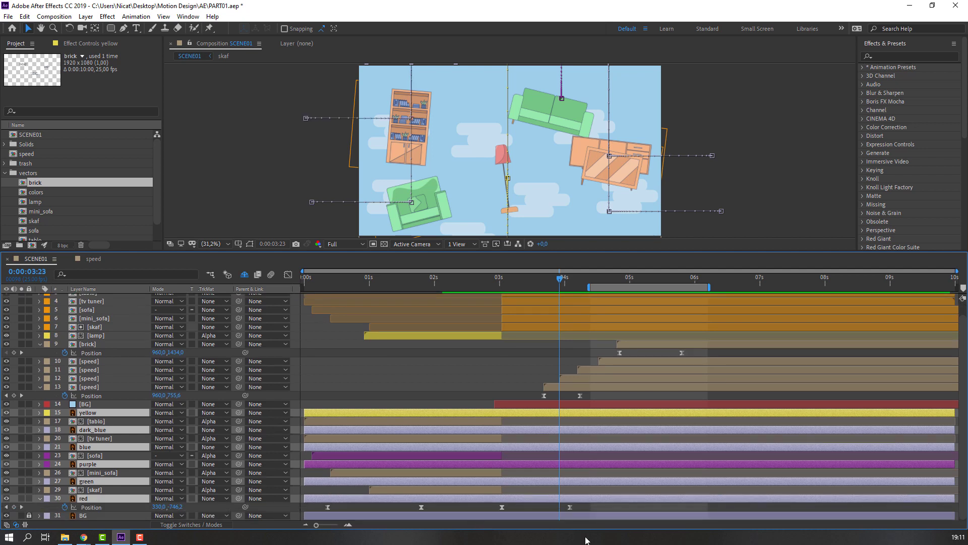
{"action": "left_click", "coordinate": [29, 515]}
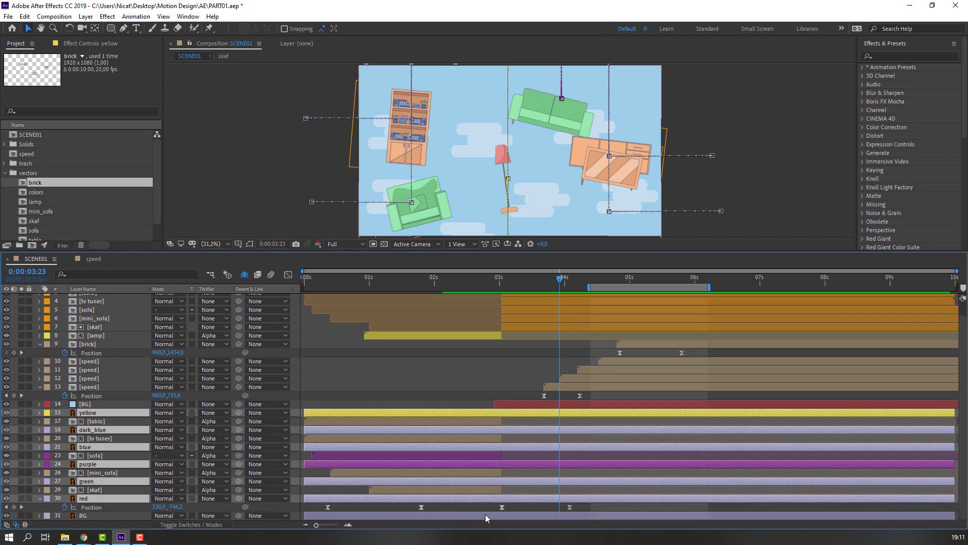
{"action": "left_click", "coordinate": [492, 516], "text": "ctrl"}
{"action": "left_click", "coordinate": [22, 18]}
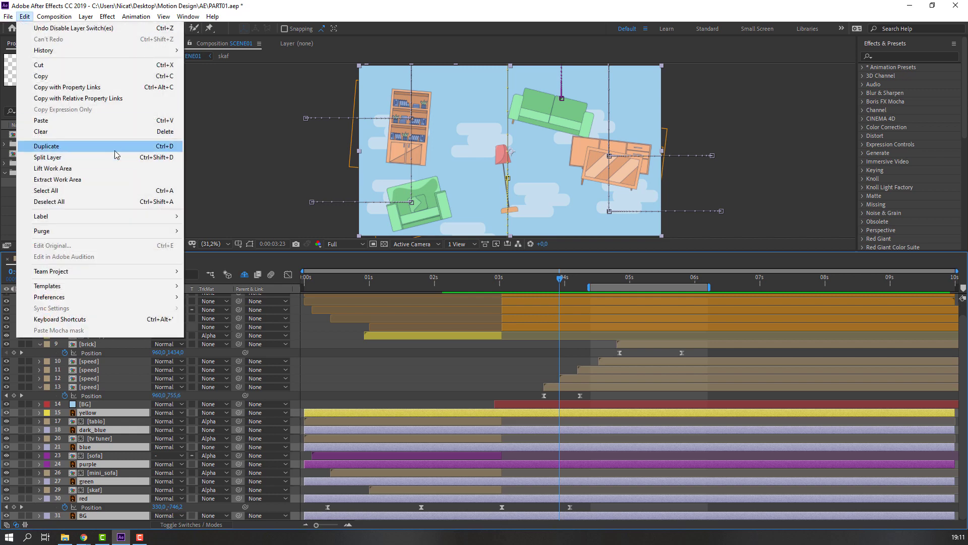
{"action": "left_click", "coordinate": [101, 162]}
{"action": "key", "text": "Delete"}
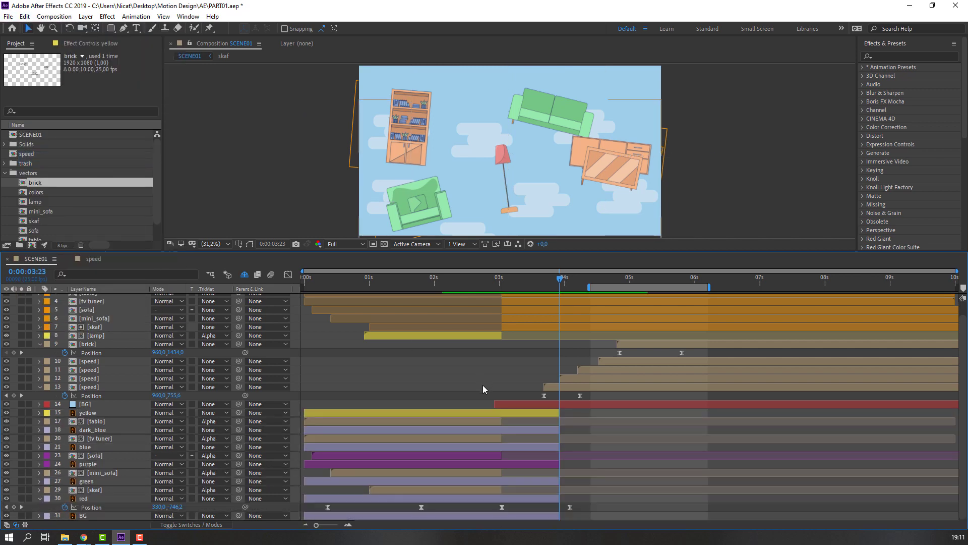
- Collapse the lowest speed layer's position property and check the furniture panels at 0:00:02:23 with the work area starting just before it
{"action": "left_click", "coordinate": [39, 387]}
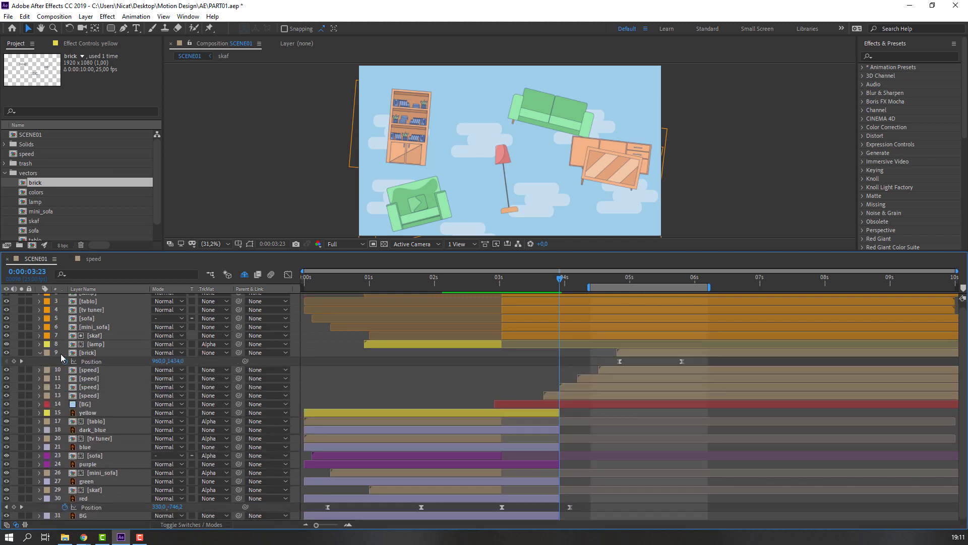
{"action": "left_click_drag", "start_coordinate": [536, 278], "coordinate": [495, 277]}
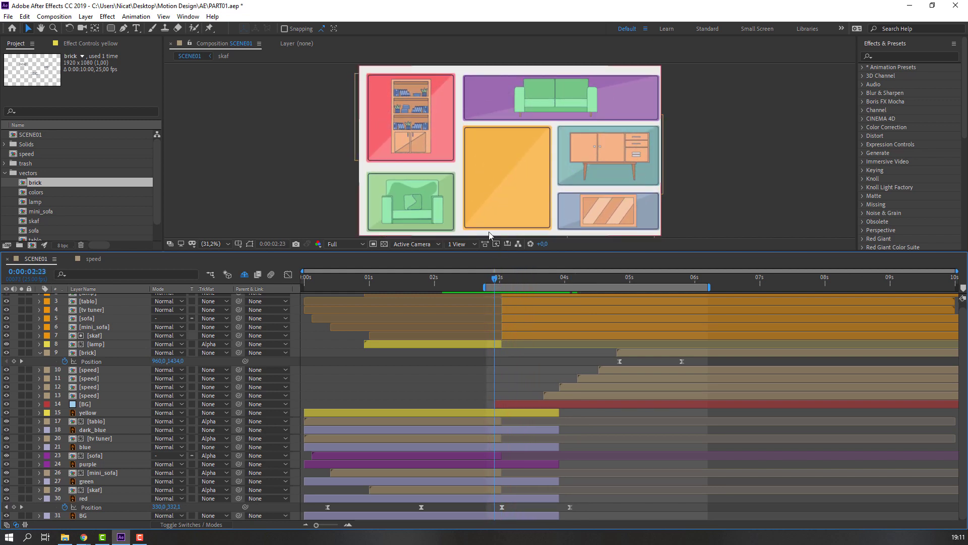
{"action": "left_click", "coordinate": [507, 180]}
{"action": "scroll", "coordinate": [120, 368], "scroll_direction": "up", "scroll_amount": 1}
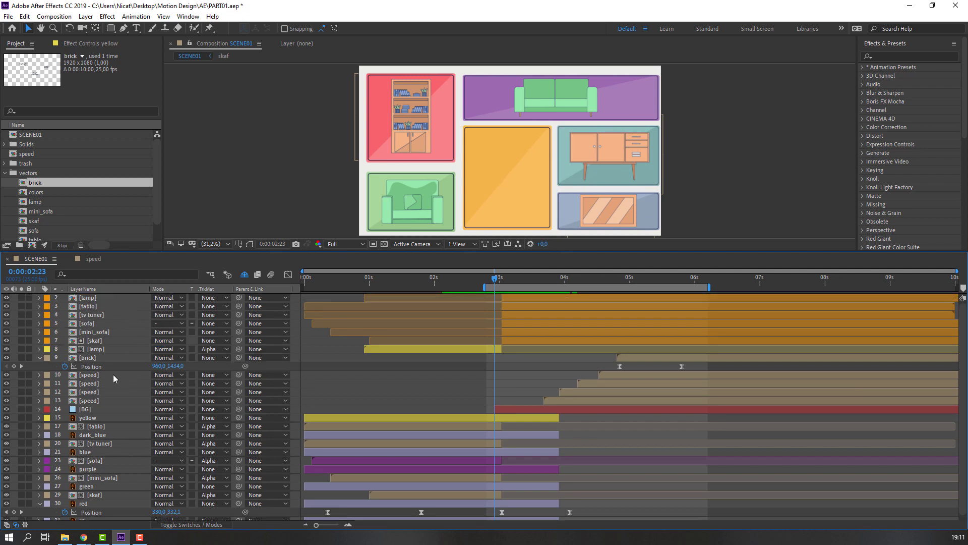
- Show the shy layers, move the yellow 2 matte directly above the lower lamp layer and scrub through the result
{"action": "left_click", "coordinate": [245, 274]}
{"action": "left_click", "coordinate": [92, 302]}
{"action": "left_click_drag", "start_coordinate": [92, 302], "coordinate": [105, 358]}
{"action": "left_click", "coordinate": [383, 373]}
{"action": "left_click_drag", "start_coordinate": [420, 277], "coordinate": [535, 283]}
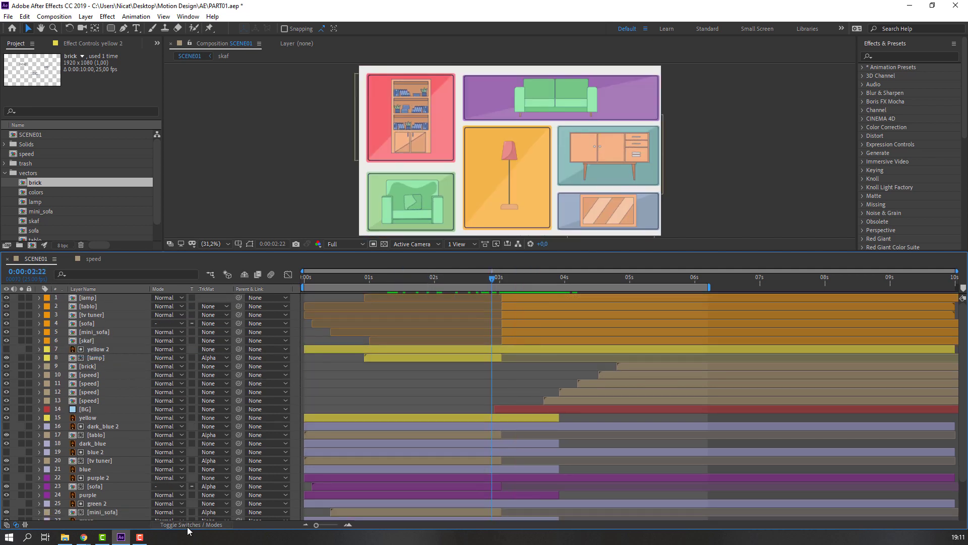
- Display the layer switches and look through the motion blur settings of all layers
{"action": "left_click", "coordinate": [187, 526]}
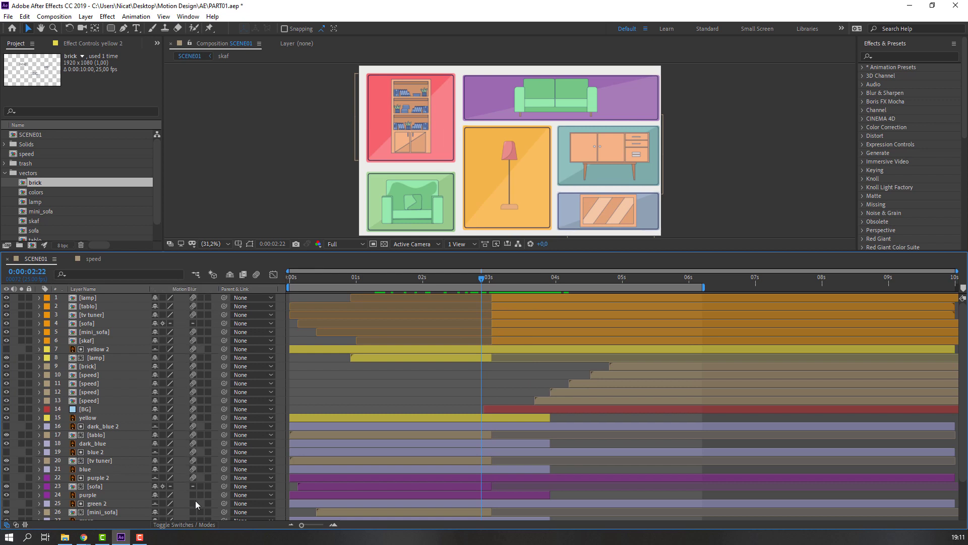
{"action": "scroll", "coordinate": [192, 499], "scroll_direction": "down", "scroll_amount": 3}
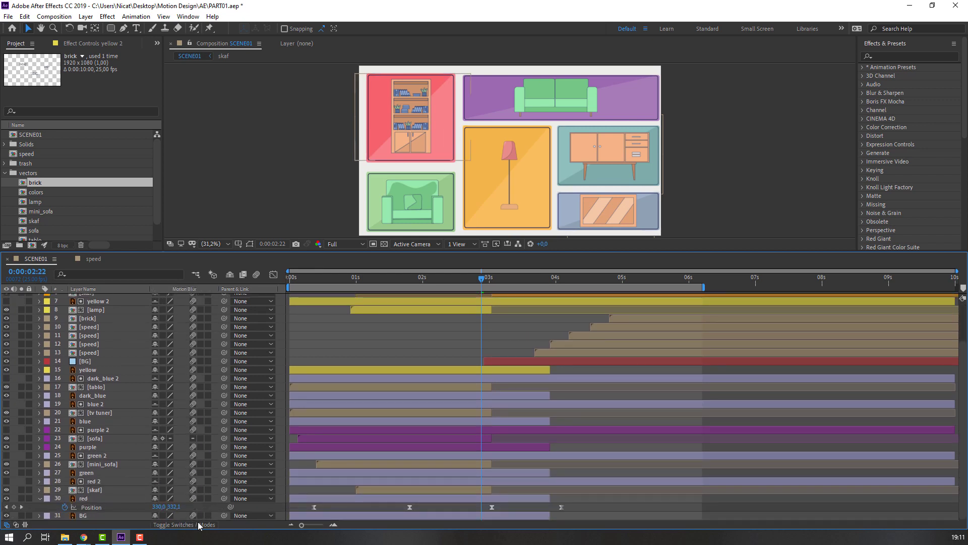
{"action": "scroll", "coordinate": [186, 366], "scroll_direction": "up", "scroll_amount": 3}
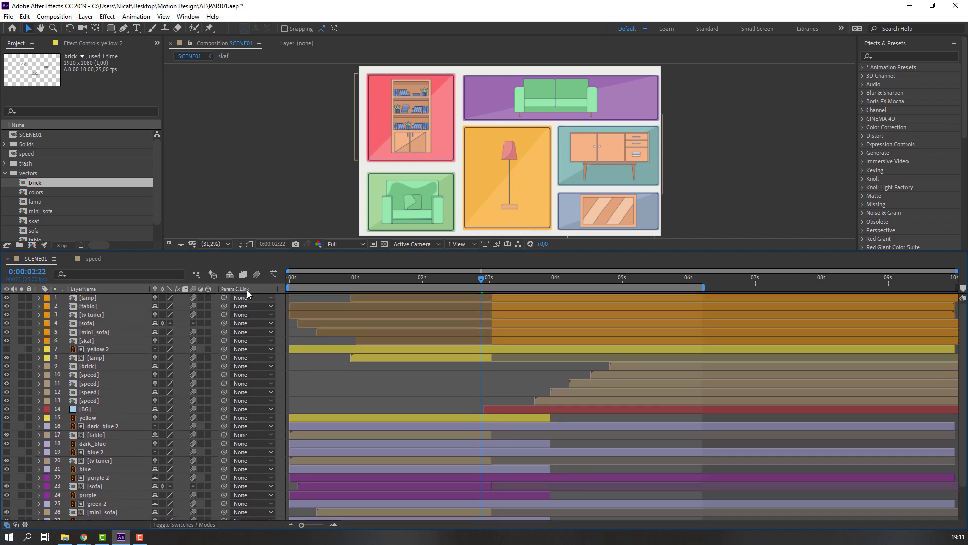
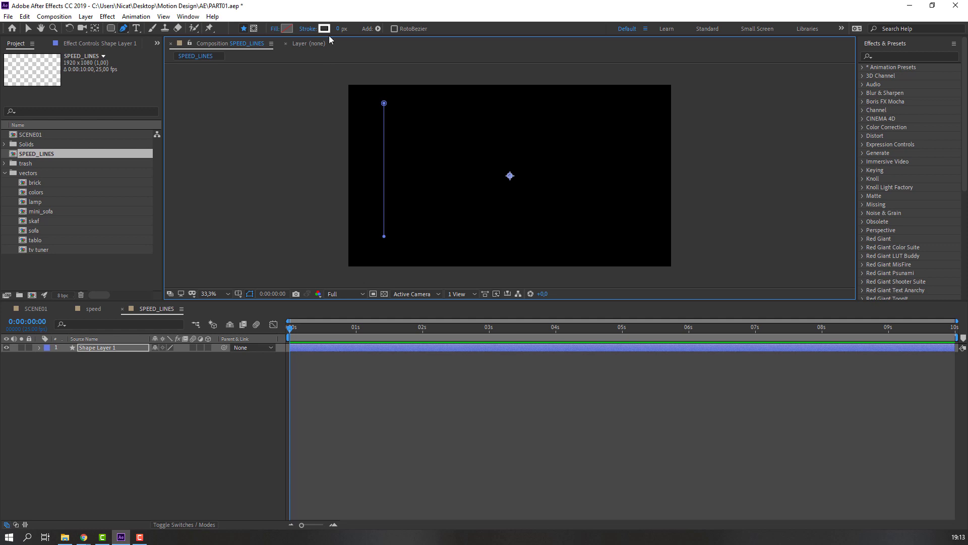
- Set the stroke width of the vertical line in the SPEED_LINES composition to 6 px
{"action": "left_click", "coordinate": [381, 265]}
{"action": "left_click", "coordinate": [337, 31]}
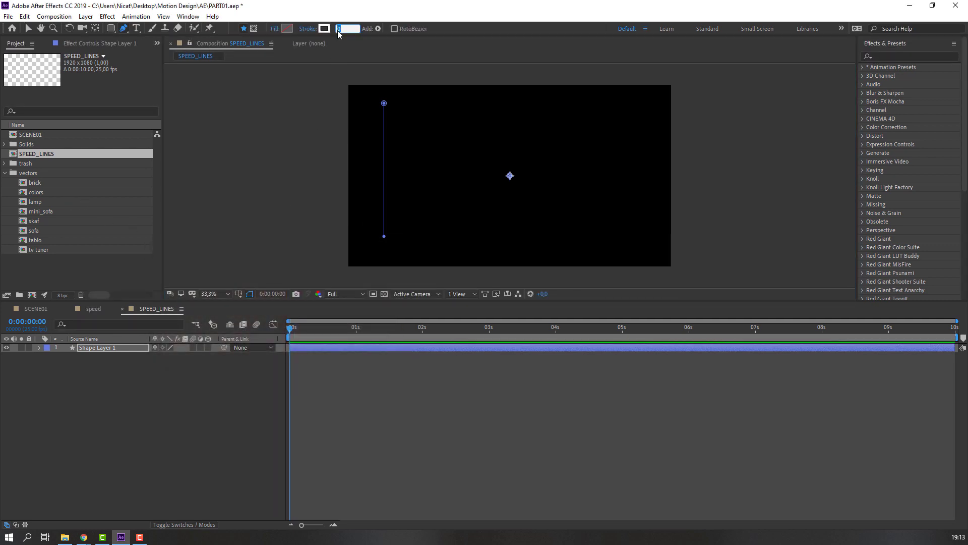
{"action": "type", "text": "6"}
{"action": "left_click", "coordinate": [34, 29]}
{"action": "left_click", "coordinate": [143, 391]}
{"action": "key", "text": "period"}
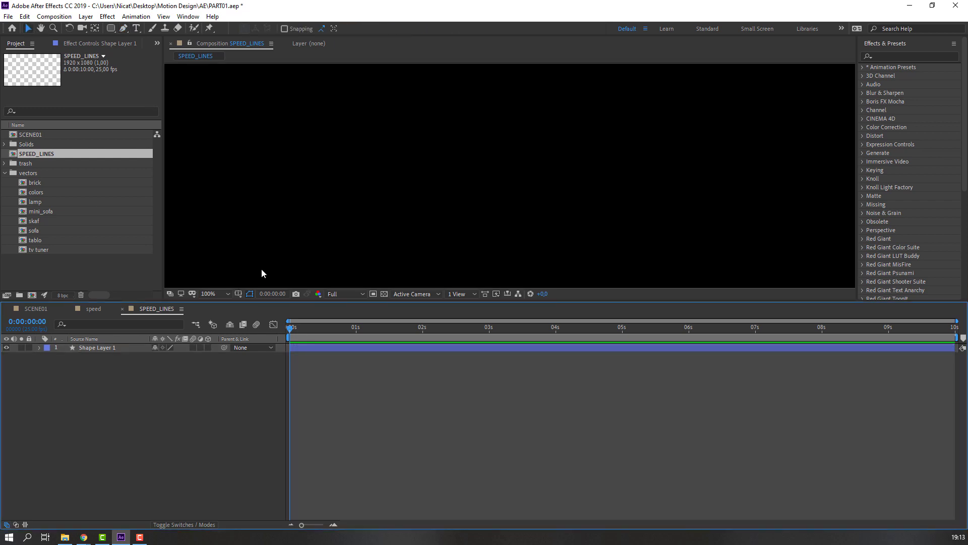
- Set the vertical line's stroke width to 10 px
{"action": "left_click", "coordinate": [102, 347]}
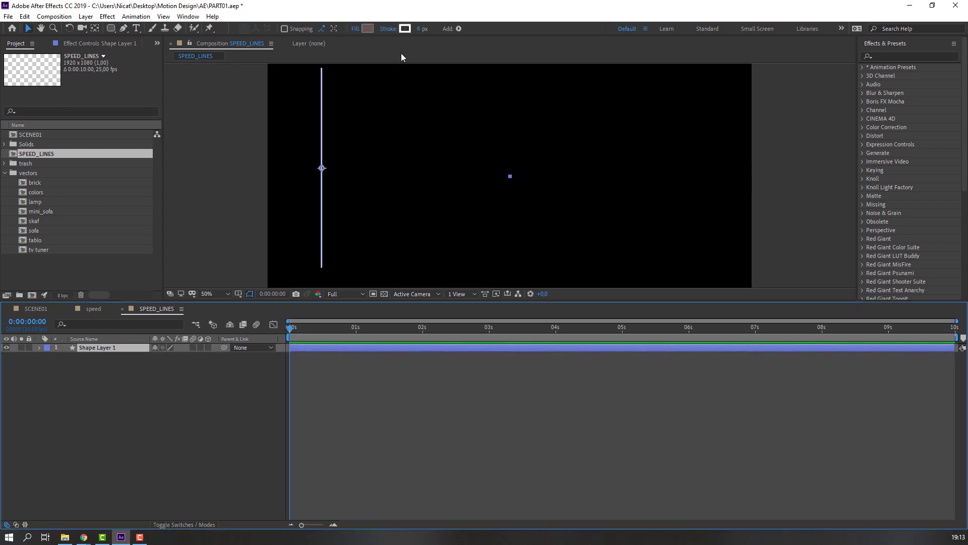
{"action": "left_click", "coordinate": [419, 30]}
{"action": "type", "text": "10"}
{"action": "key", "text": "Return"}
{"action": "left_click", "coordinate": [110, 493]}
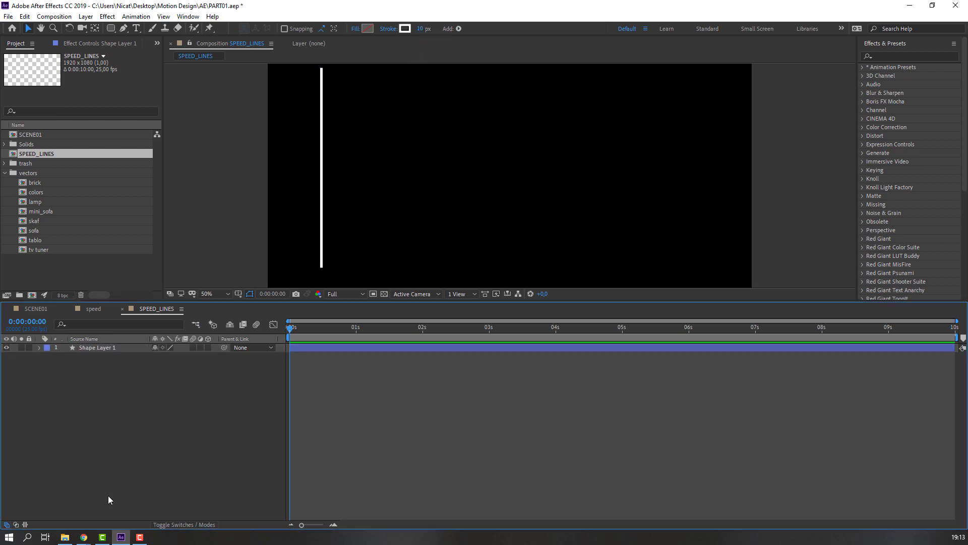
- Change the line cap of the vertical line's stroke to Round Cap and collapse the shape layer's properties
{"action": "key", "text": "period"}
{"action": "mouse_move", "coordinate": [399, 242]}
{"action": "left_mouse_down"}
{"action": "mouse_move", "coordinate": [517, 274]}
{"action": "mouse_move", "coordinate": [619, 274]}
{"action": "left_mouse_up"}
{"action": "key", "text": "comma"}
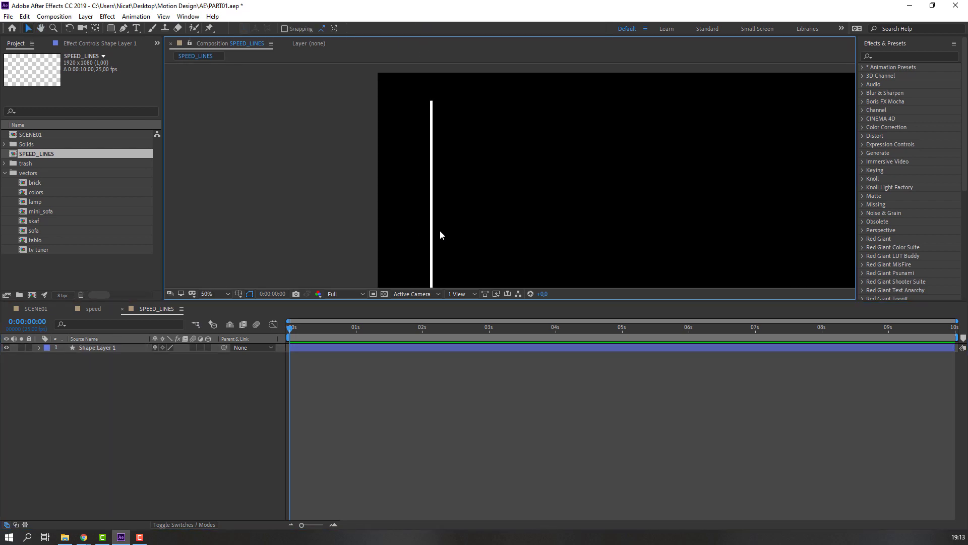
{"action": "scroll", "coordinate": [468, 134], "scroll_direction": "up", "scroll_amount": 1}
{"action": "left_click_drag", "start_coordinate": [388, 135], "coordinate": [470, 216]}
{"action": "scroll", "coordinate": [470, 216], "scroll_direction": "up", "scroll_amount": 1}
{"action": "left_click_drag", "start_coordinate": [430, 147], "coordinate": [531, 243]}
{"action": "scroll", "coordinate": [531, 243], "scroll_direction": "up", "scroll_amount": 1}
{"action": "left_click_drag", "start_coordinate": [391, 138], "coordinate": [454, 198]}
{"action": "left_click", "coordinate": [93, 347]}
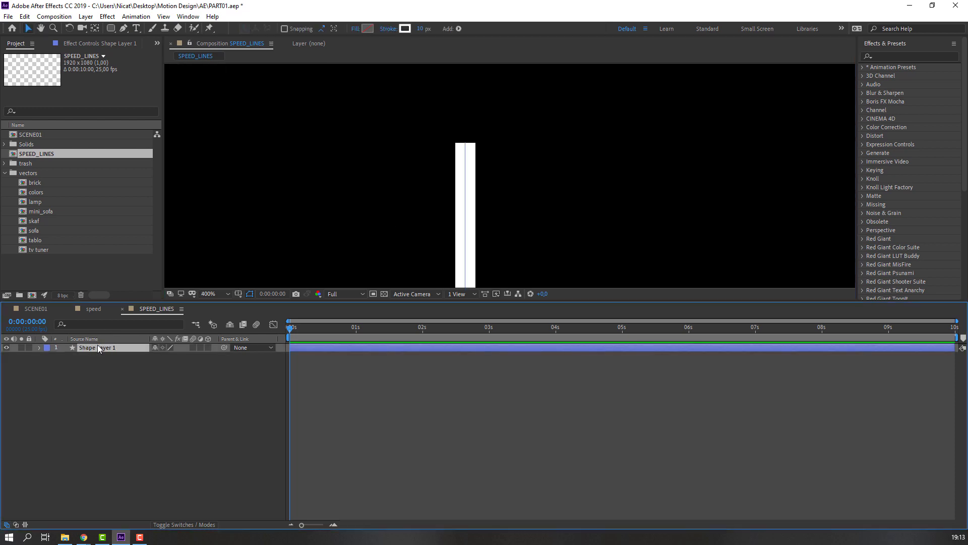
{"action": "left_click", "coordinate": [39, 348]}
{"action": "left_click", "coordinate": [48, 356]}
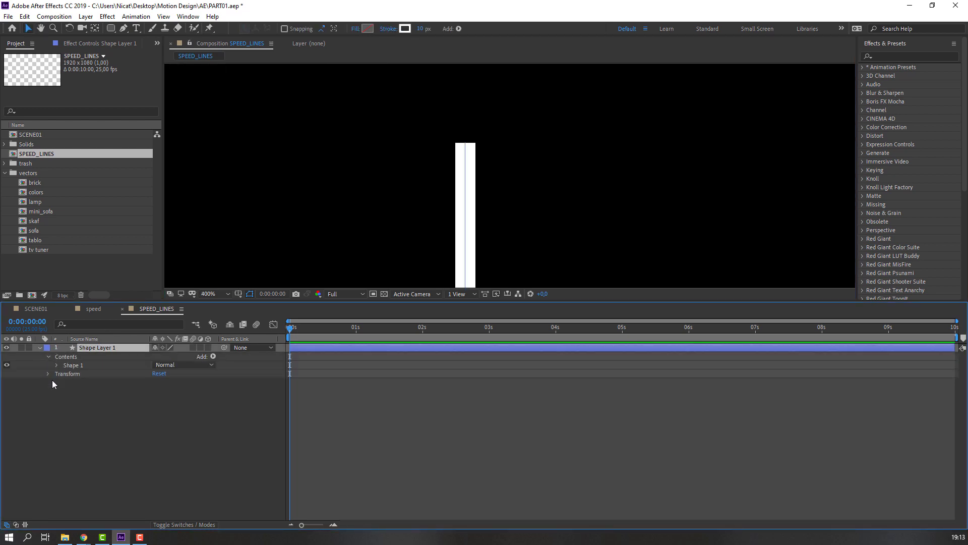
{"action": "left_click", "coordinate": [57, 364]}
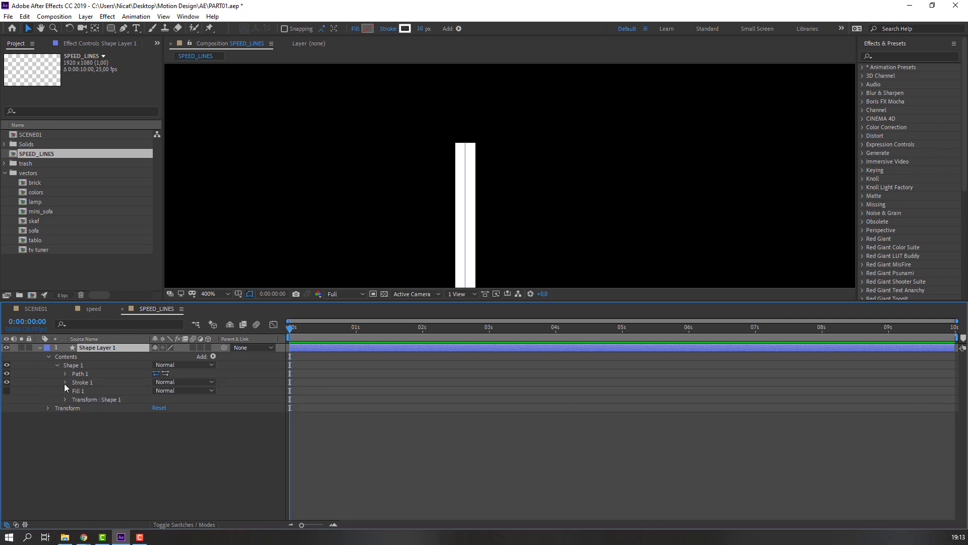
{"action": "left_click", "coordinate": [65, 383]}
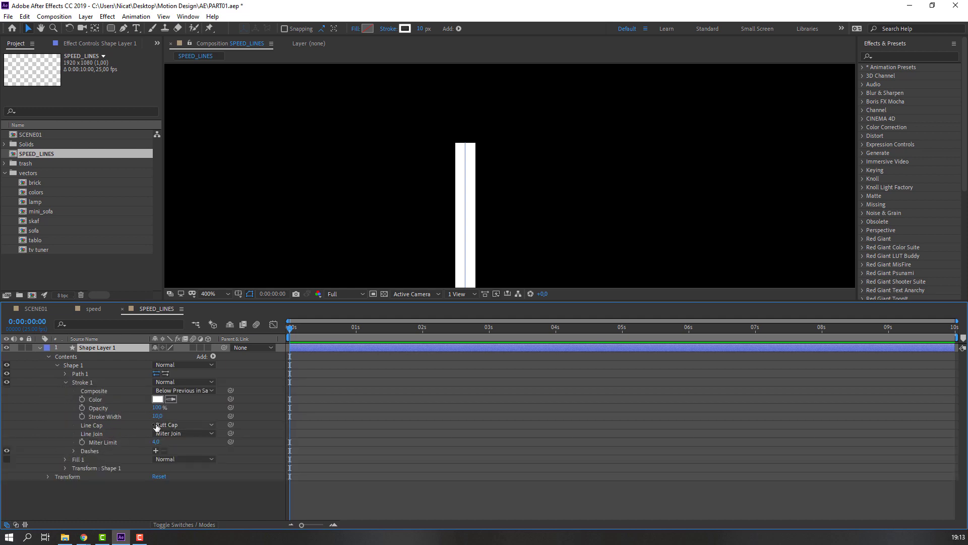
{"action": "left_click", "coordinate": [189, 427]}
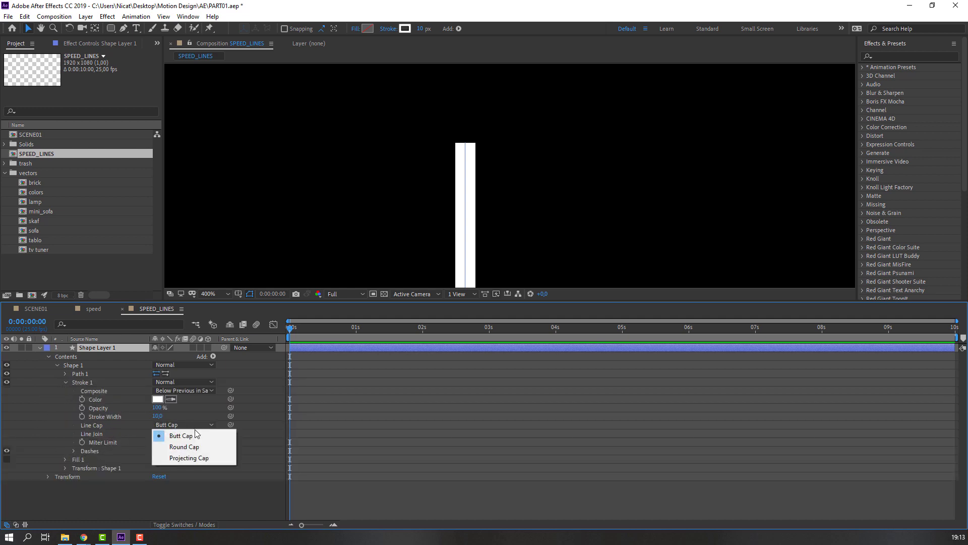
{"action": "left_click", "coordinate": [183, 447]}
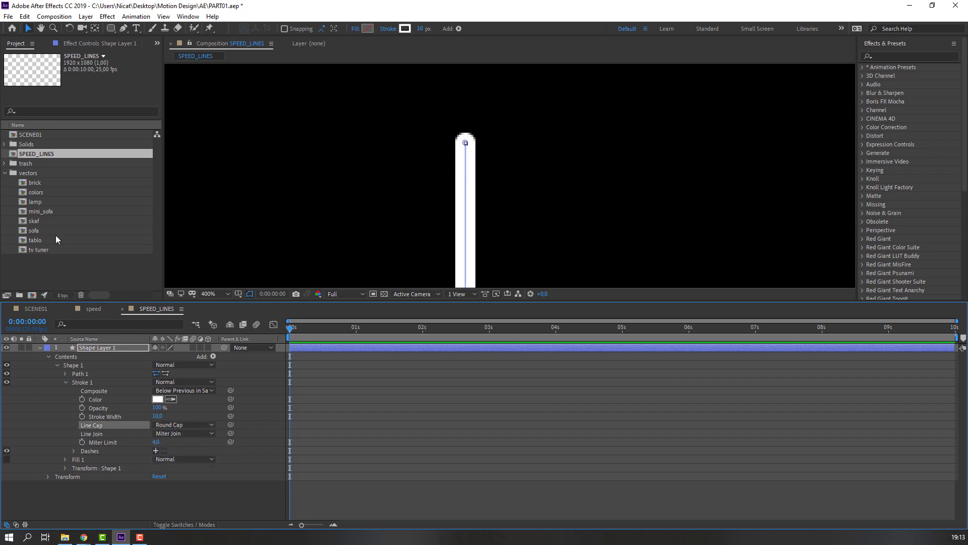
{"action": "left_click", "coordinate": [40, 348]}
- Add Trim Paths to the vertical line's shape
{"action": "scroll", "coordinate": [353, 266], "scroll_direction": "down", "scroll_amount": 3}
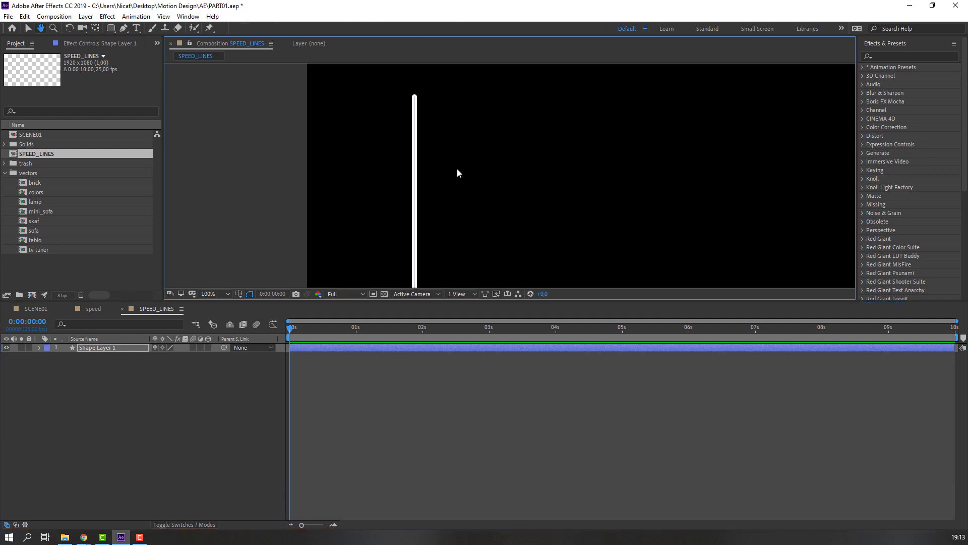
{"action": "scroll", "coordinate": [457, 173], "scroll_direction": "down", "scroll_amount": 2}
{"action": "left_click", "coordinate": [459, 28]}
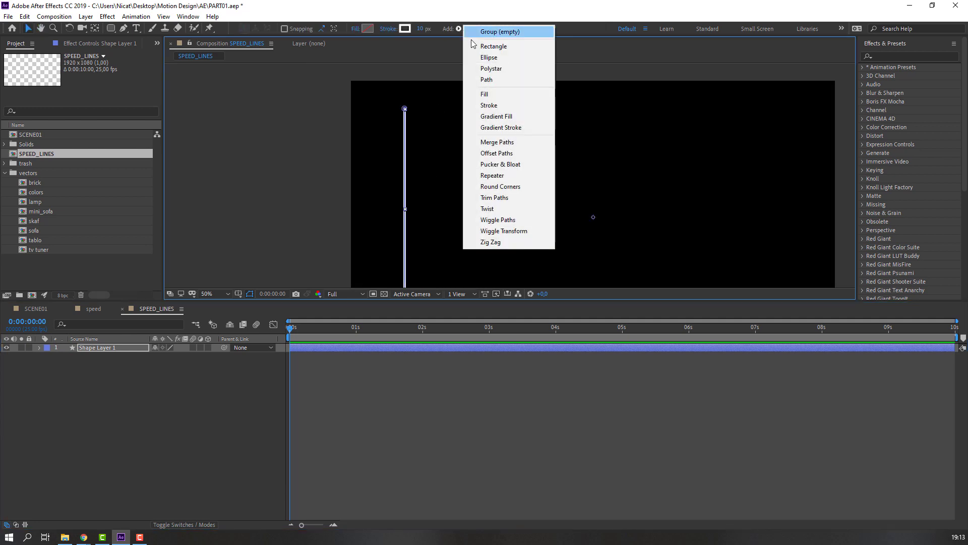
{"action": "left_click", "coordinate": [504, 198]}
{"action": "scroll", "coordinate": [458, 211], "scroll_direction": "down", "scroll_amount": 2}
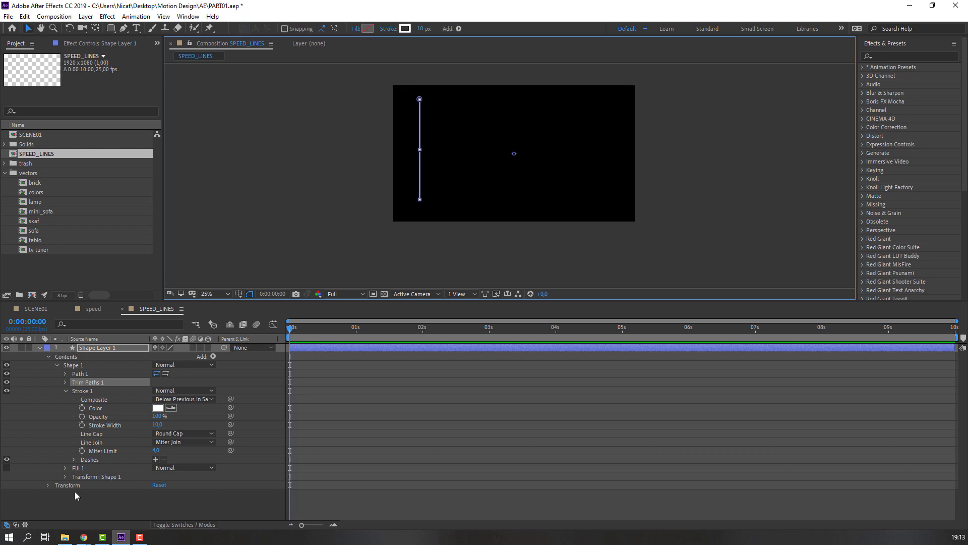
- Keyframe the Trim Paths End from 0% at 0:00:00:00 to 100% at 0:00:00:10 and check the line's growth
{"action": "left_click", "coordinate": [65, 382]}
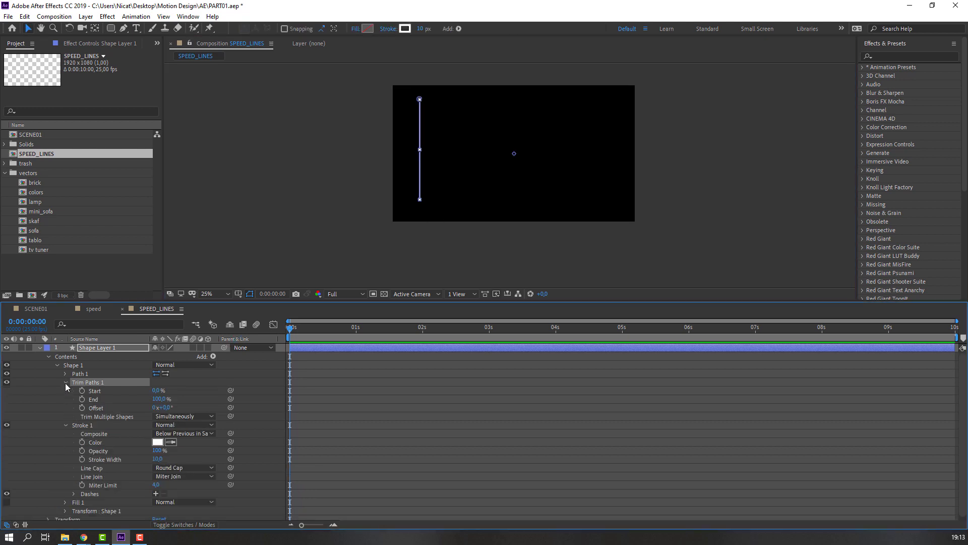
{"action": "left_click", "coordinate": [158, 399]}
{"action": "type", "text": "0"}
{"action": "key", "text": "Return"}
{"action": "left_click", "coordinate": [82, 399]}
{"action": "key", "text": "shift+Page_Down"}
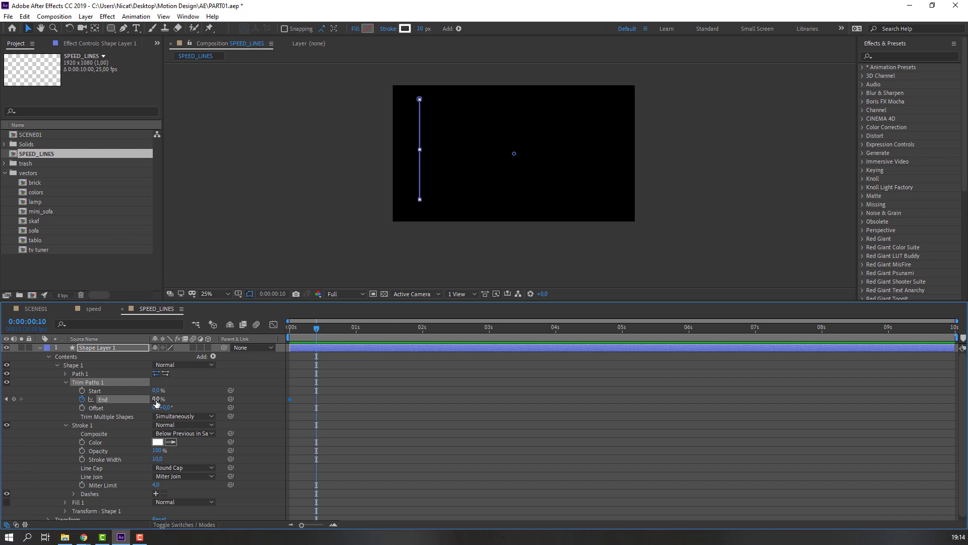
{"action": "left_click_drag", "start_coordinate": [175, 400], "coordinate": [293, 369]}
{"action": "left_click_drag", "start_coordinate": [306, 331], "coordinate": [277, 330]}
{"action": "key", "text": "F2"}
{"action": "scroll", "coordinate": [377, 177], "scroll_direction": "up", "scroll_amount": 2}
{"action": "scroll", "coordinate": [431, 218], "scroll_direction": "down", "scroll_amount": 1}
{"action": "left_click_drag", "start_coordinate": [431, 218], "coordinate": [405, 245]}
- Keyframe the Trim Paths Start from 0% at 0:00:00:05 to 100% at 0:00:00:13
{"action": "mouse_move", "coordinate": [307, 332]}
{"action": "left_mouse_down"}
{"action": "mouse_move", "coordinate": [319, 333]}
{"action": "mouse_move", "coordinate": [302, 336]}
{"action": "left_mouse_up"}
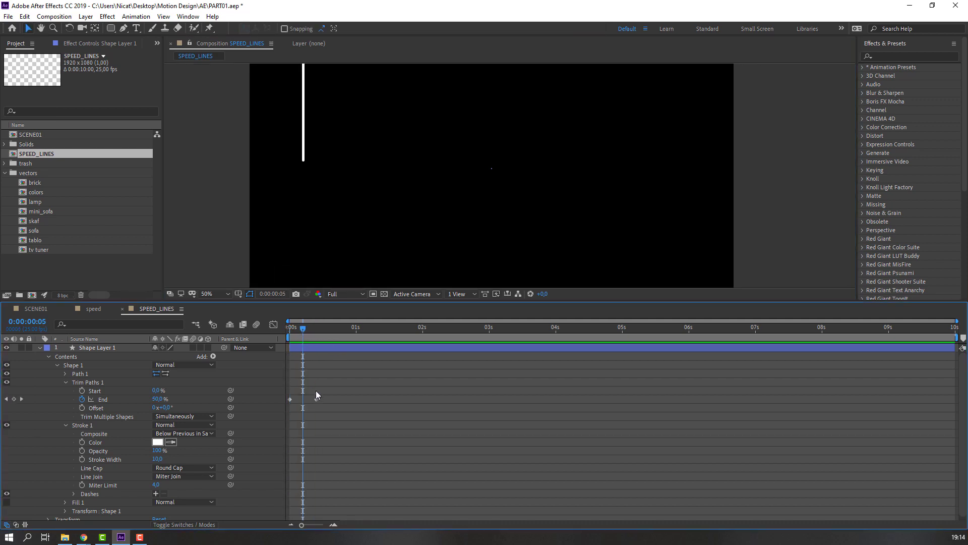
{"action": "left_click", "coordinate": [82, 391]}
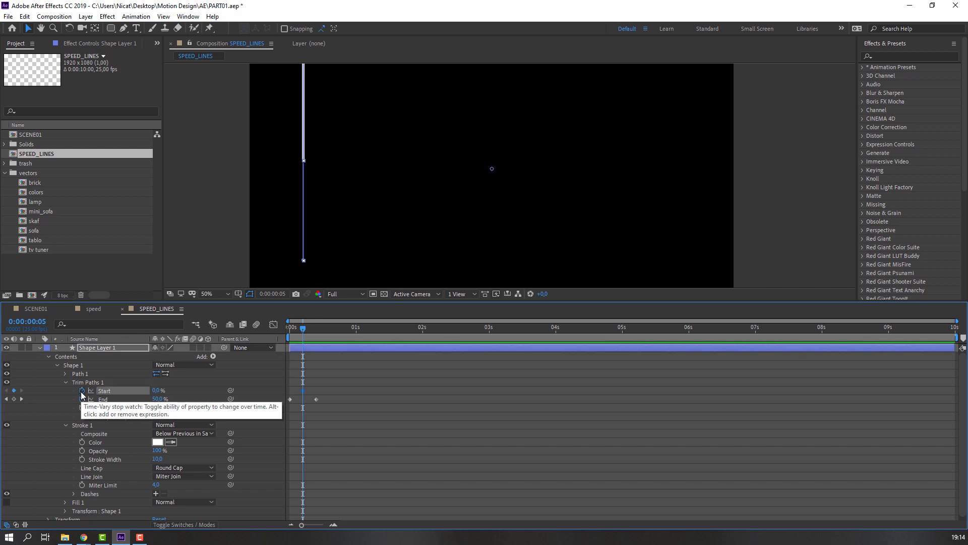
{"action": "left_click_drag", "start_coordinate": [309, 329], "coordinate": [325, 329]}
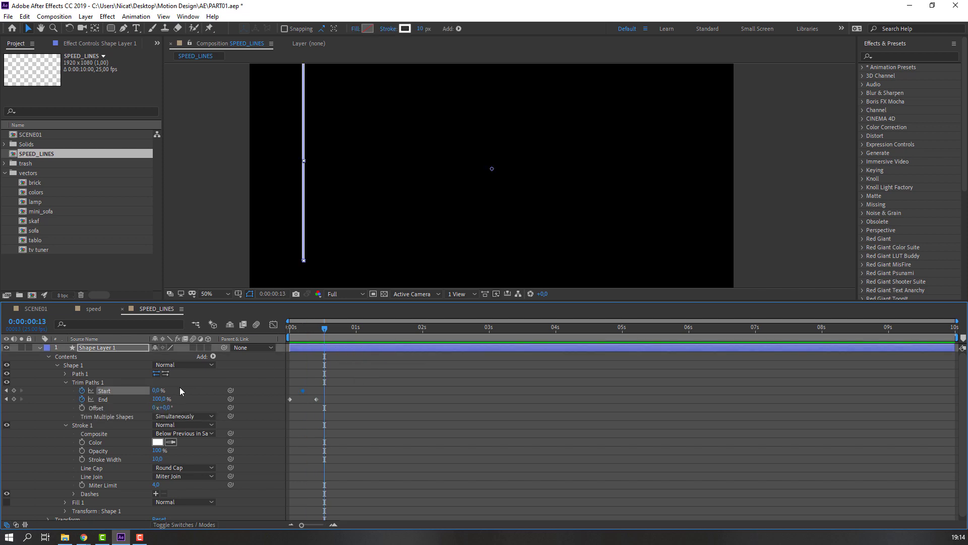
{"action": "left_click_drag", "start_coordinate": [158, 393], "coordinate": [398, 360]}
{"action": "key", "text": "comma"}
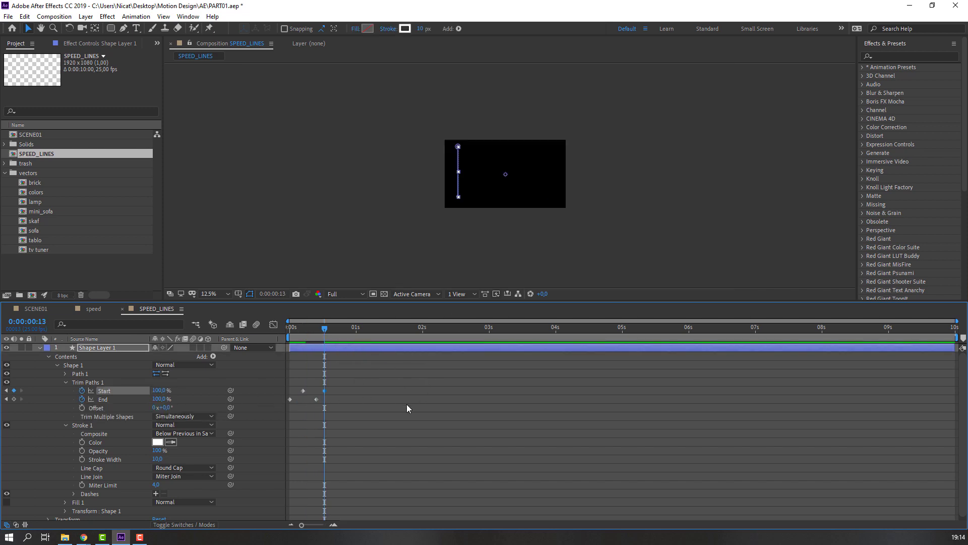
- Apply Easy Ease to the Trim Paths Start and End keyframes and preview the line's motion
{"action": "left_click", "coordinate": [414, 394]}
{"action": "key", "text": "space"}
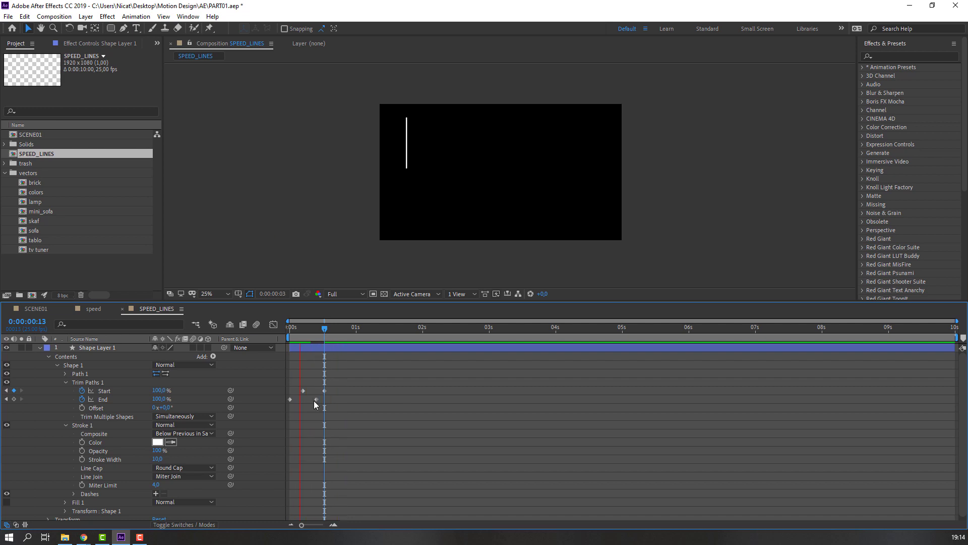
{"action": "left_click_drag", "start_coordinate": [359, 382], "coordinate": [271, 410]}
{"action": "right_click", "coordinate": [290, 399]}
{"action": "mouse_move", "coordinate": [340, 392]}
{"action": "left_click", "coordinate": [468, 428]}
{"action": "left_click", "coordinate": [439, 459]}
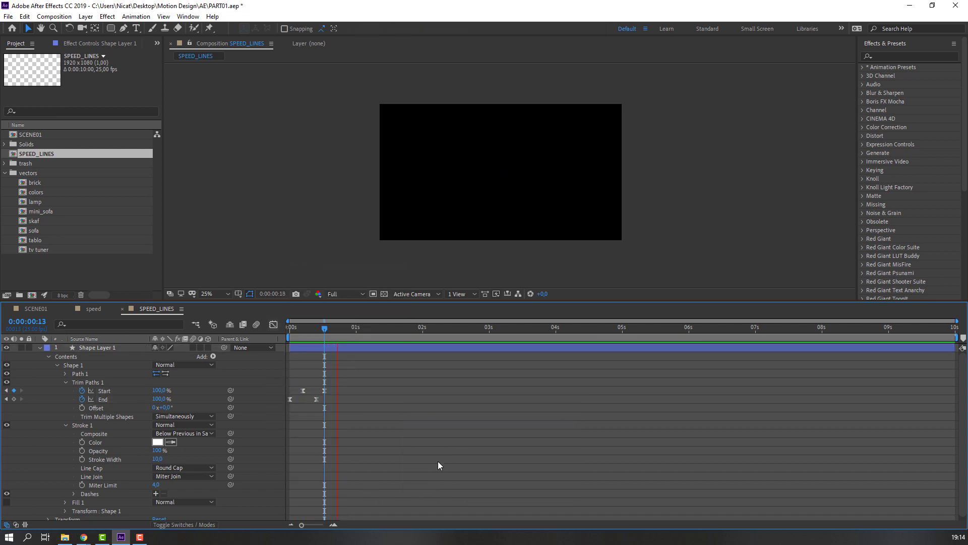
- Shift the final End keyframe to about frame 9 and the Start keyframes to about frames 4 and 11, and preview
{"action": "left_click_drag", "start_coordinate": [316, 399], "coordinate": [318, 390]}
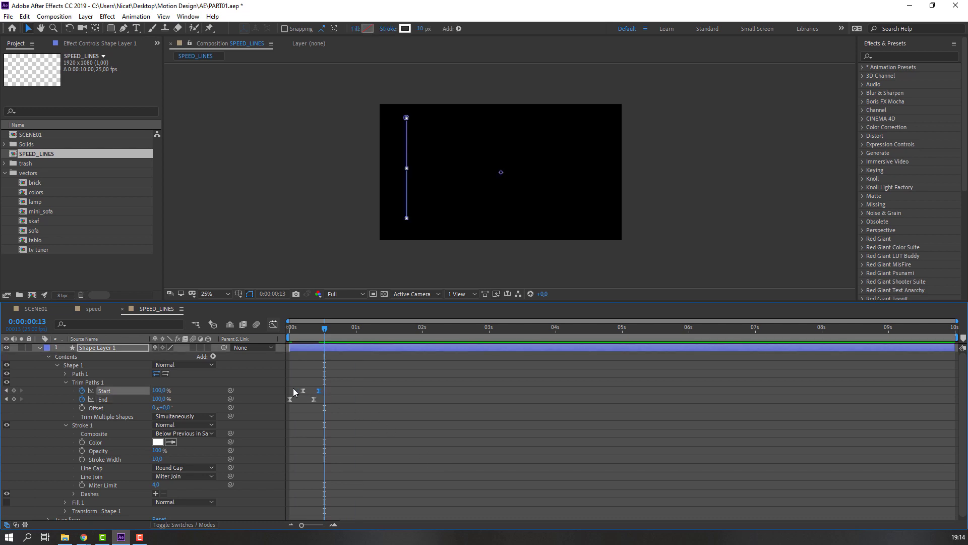
{"action": "left_click", "coordinate": [421, 440]}
{"action": "key", "text": "space"}
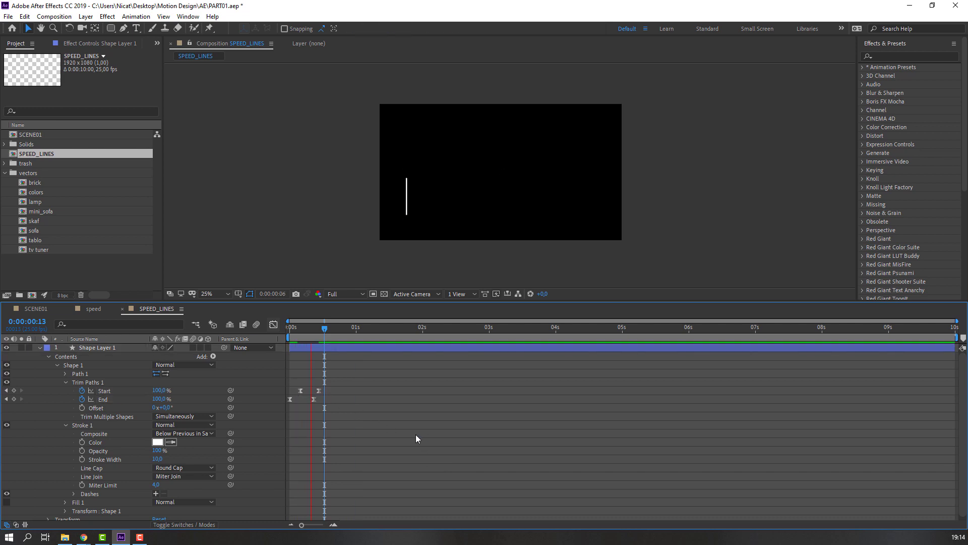
- Duplicate the vertical line's shape layer three times and spread the copies across the frame at different heights
{"action": "left_click", "coordinate": [40, 348]}
{"action": "left_click_drag", "start_coordinate": [324, 330], "coordinate": [305, 334]}
{"action": "left_click", "coordinate": [95, 349]}
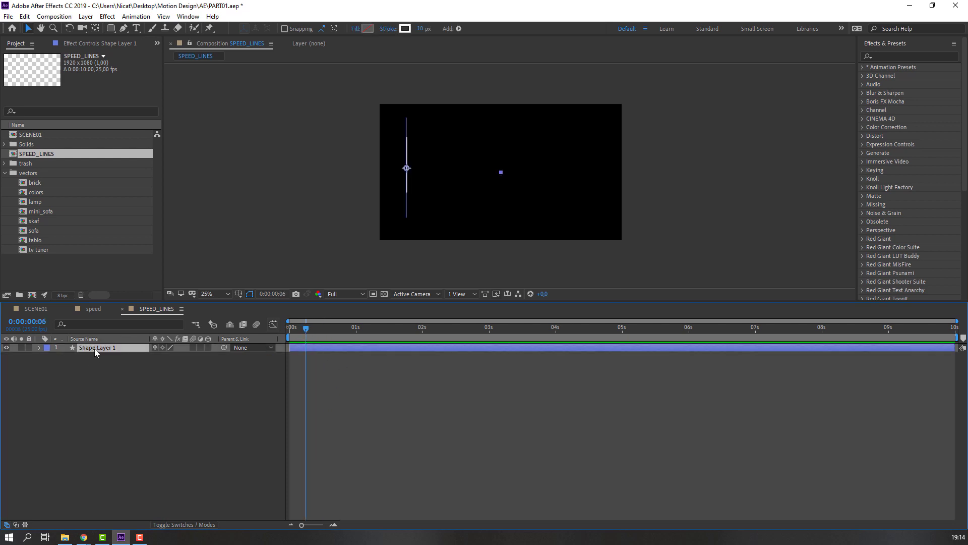
{"action": "key", "text": "ctrl+d"}
{"action": "left_click_drag", "start_coordinate": [407, 170], "coordinate": [559, 181]}
{"action": "key", "text": "Return"}
{"action": "key", "text": "ctrl+d"}
{"action": "key", "text": "ctrl+d"}
- Stagger the four line layers' start times by a few frames and preview the result
{"action": "left_click", "coordinate": [381, 431]}
{"action": "left_click", "coordinate": [329, 356]}
{"action": "left_click_drag", "start_coordinate": [329, 356], "coordinate": [334, 357]}
{"action": "left_click_drag", "start_coordinate": [323, 373], "coordinate": [334, 372]}
{"action": "left_click_drag", "start_coordinate": [329, 363], "coordinate": [335, 332]}
{"action": "key", "text": "space"}
{"action": "key", "text": "space"}
{"action": "left_click", "coordinate": [92, 450]}
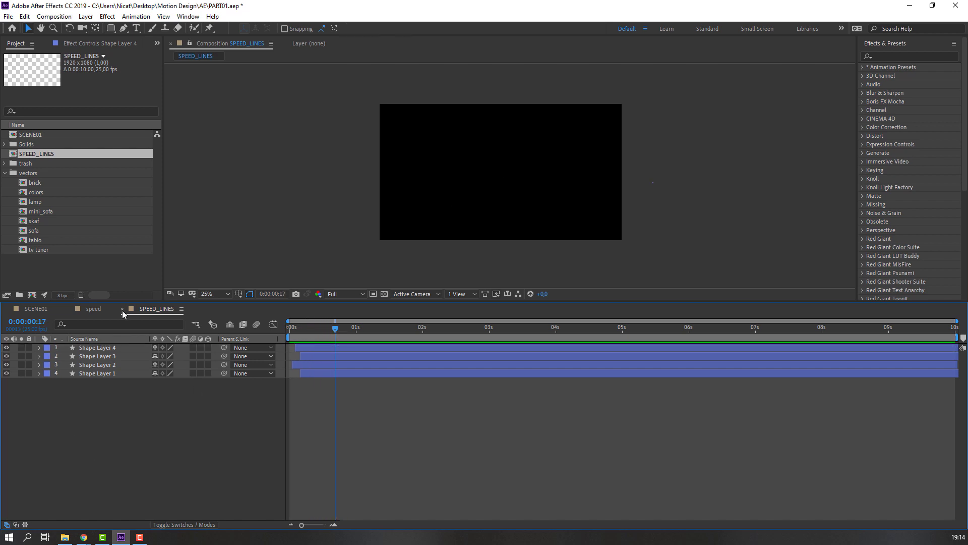
- Return to SCENE01, add the SPEED_LINES composition as the topmost layer and start it at about 0:00:03:12
{"action": "left_click", "coordinate": [122, 309]}
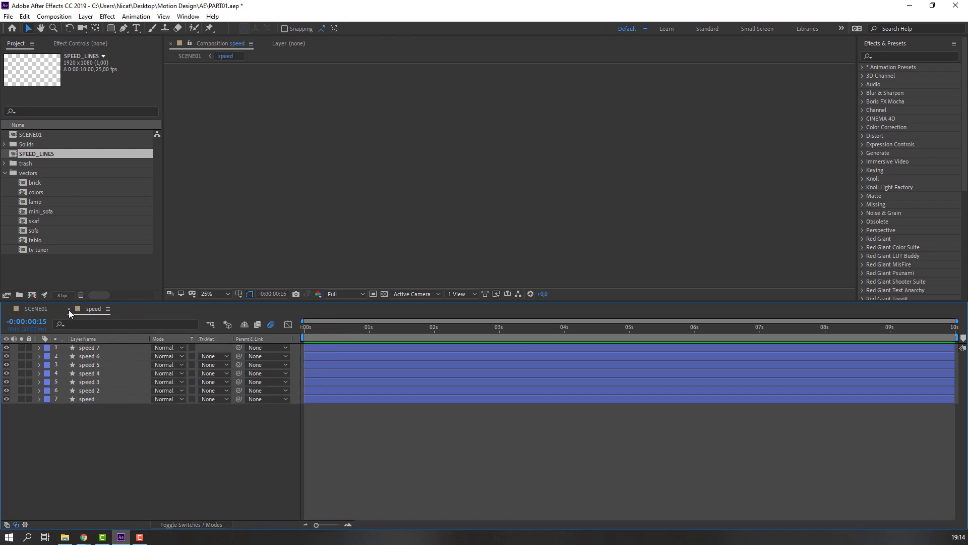
{"action": "left_click", "coordinate": [68, 309]}
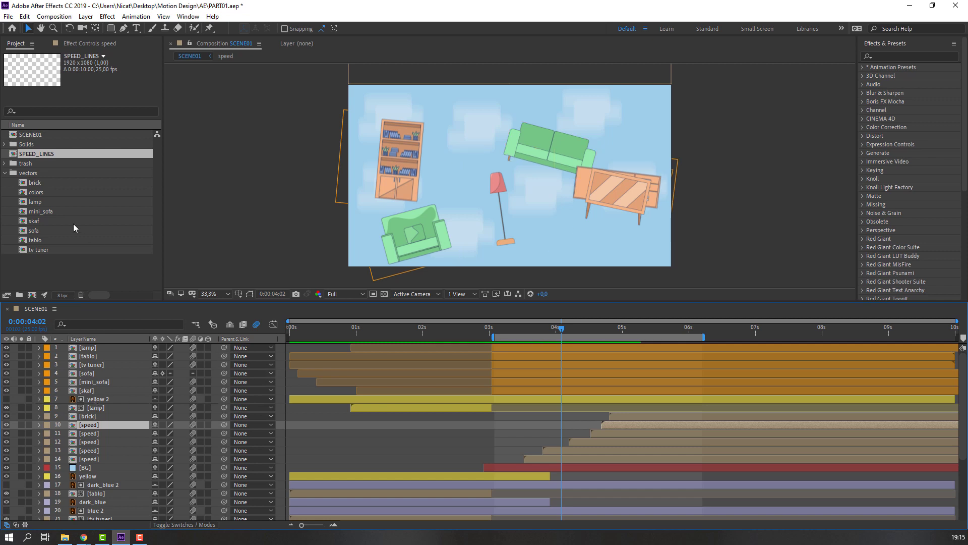
{"action": "left_click_drag", "start_coordinate": [39, 154], "coordinate": [99, 348]}
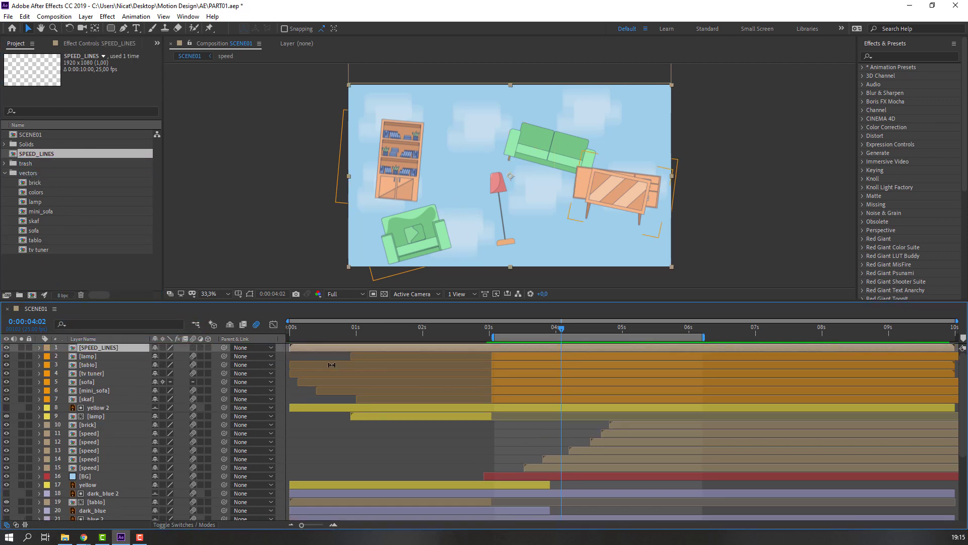
{"action": "left_click_drag", "start_coordinate": [317, 348], "coordinate": [547, 352]}
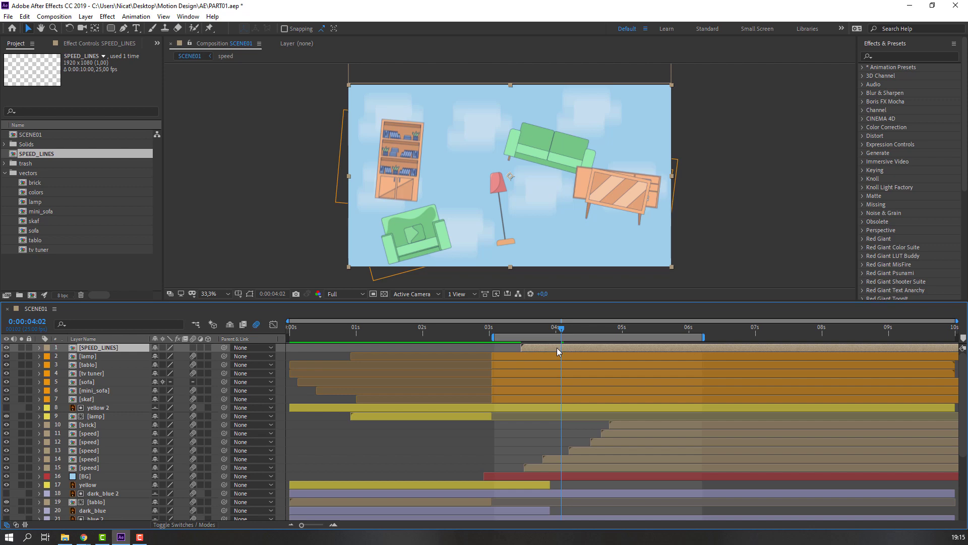
- Split the SPEED_LINES layer at 0:00:04:02 and delete the part after that time
{"action": "left_click", "coordinate": [24, 16]}
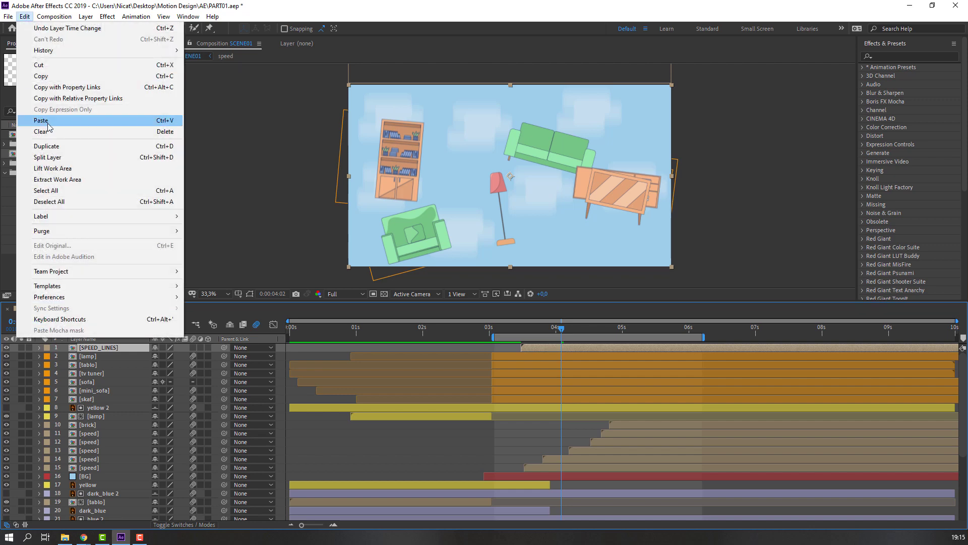
{"action": "left_click", "coordinate": [46, 157]}
{"action": "key", "text": "Delete"}
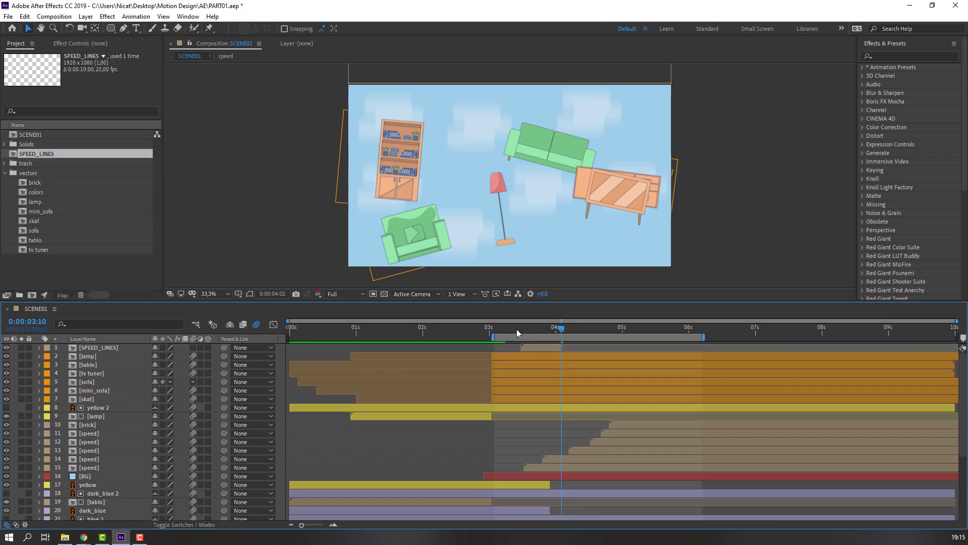
- Duplicate the trimmed SPEED_LINES clip, offset the copy to overlap the end of the first clip, and preview
{"action": "left_click", "coordinate": [516, 329]}
{"action": "key", "text": "ctrl+d"}
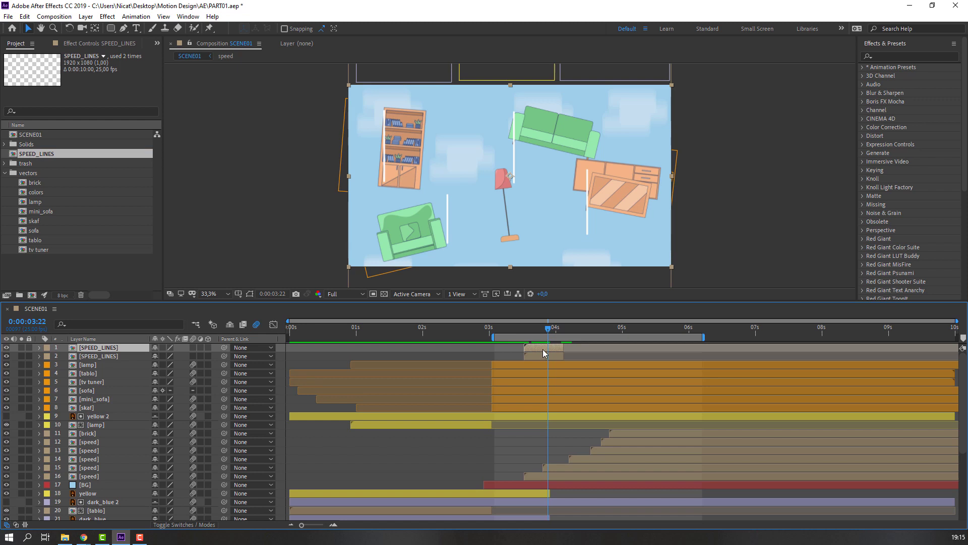
{"action": "left_click_drag", "start_coordinate": [544, 349], "coordinate": [591, 347]}
{"action": "key", "text": "ctrl+d"}
{"action": "key", "text": "space"}
{"action": "key", "text": "space"}
- Add more staggered SPEED_LINES copies until five overlapping clips run to about 0:00:05:10, checking playback
{"action": "key", "text": "ctrl+d"}
{"action": "left_click_drag", "start_coordinate": [586, 346], "coordinate": [633, 347]}
{"action": "left_click", "coordinate": [592, 333]}
{"action": "key", "text": "space"}
{"action": "key", "text": "space"}
{"action": "key", "text": "ctrl+d"}
{"action": "left_click_drag", "start_coordinate": [625, 329], "coordinate": [646, 330]}
{"action": "key", "text": "ctrl+d"}
{"action": "key", "text": "Delete"}
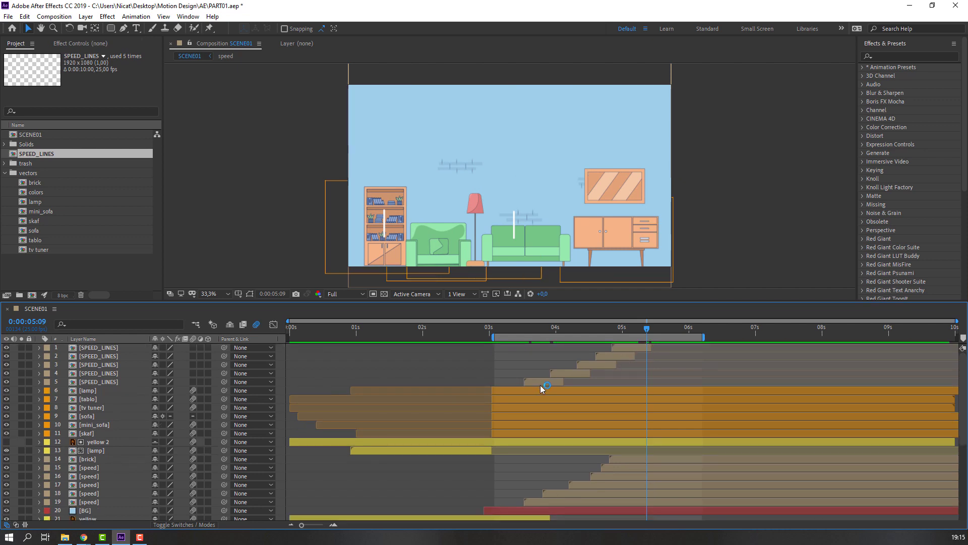
- Open the SPEED_LINES composition, enable motion blur for its four shape layers and inspect the line ends up close
{"action": "double_click", "coordinate": [541, 386]}
{"action": "left_click_drag", "start_coordinate": [326, 330], "coordinate": [310, 332]}
{"action": "left_click_drag", "start_coordinate": [167, 387], "coordinate": [100, 334]}
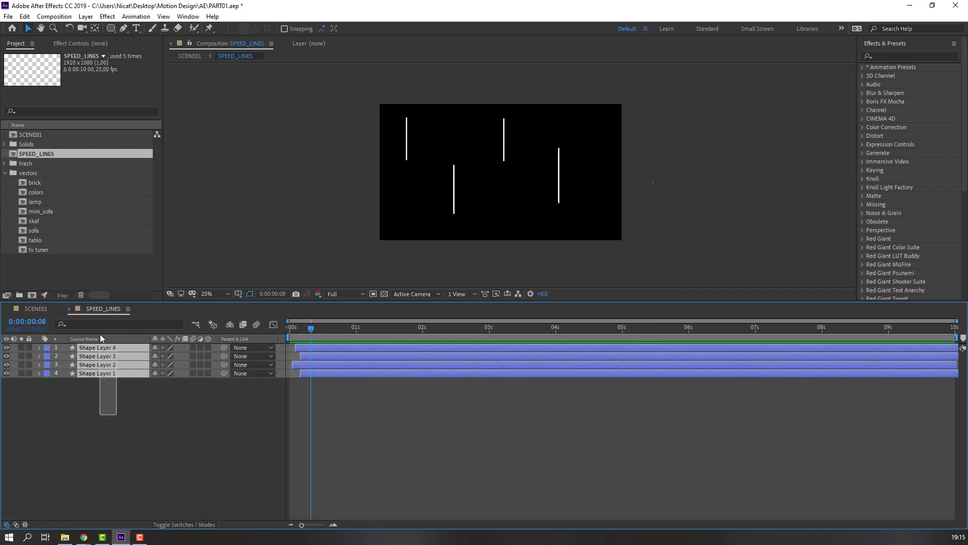
{"action": "left_click", "coordinate": [193, 348]}
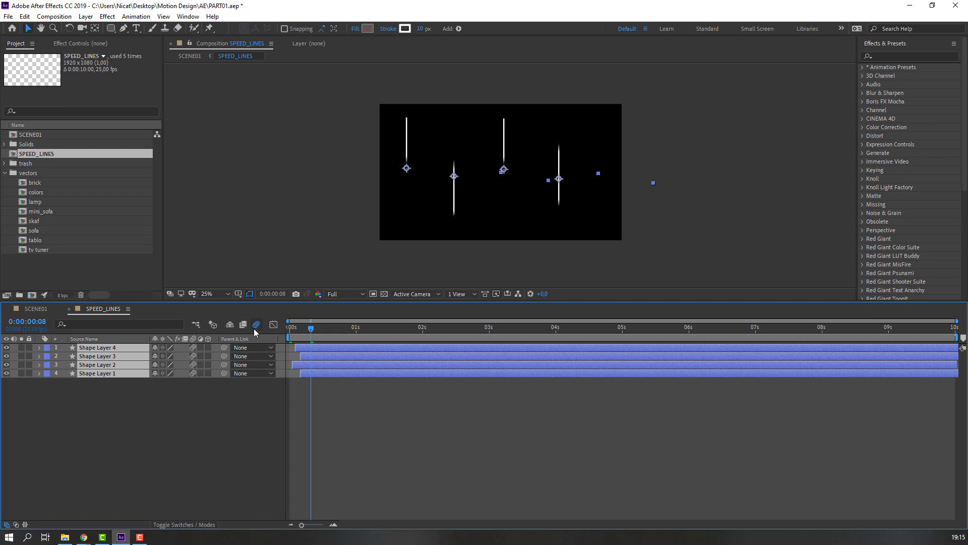
{"action": "left_click", "coordinate": [162, 443]}
{"action": "scroll", "coordinate": [331, 245], "scroll_direction": "up", "scroll_amount": 6}
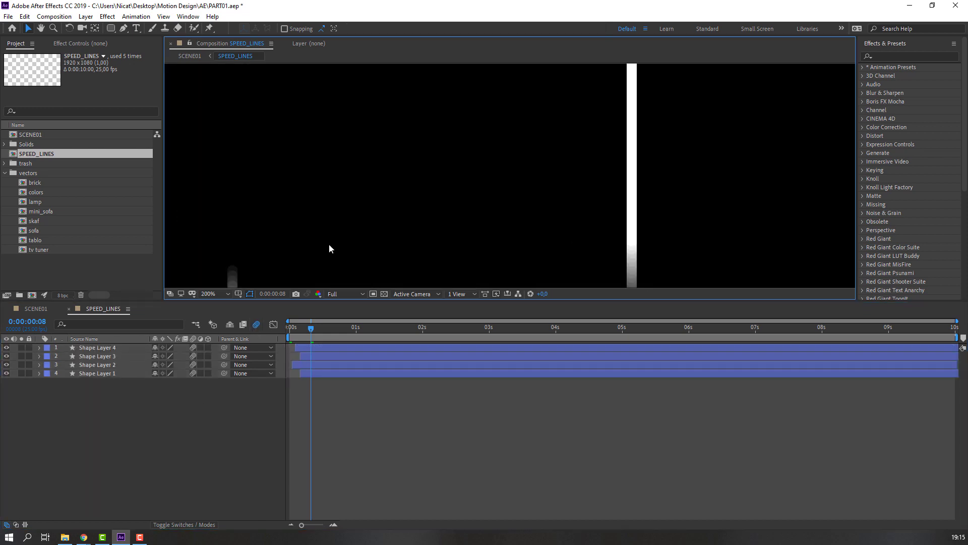
{"action": "left_click_drag", "start_coordinate": [232, 276], "coordinate": [370, 165]}
{"action": "left_click", "coordinate": [254, 332]}
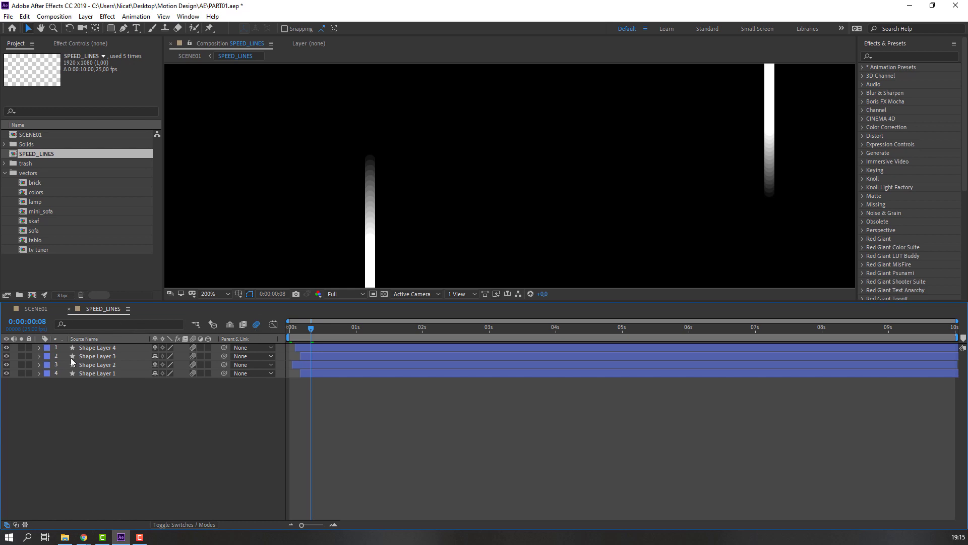
- Return to SCENE01, move the five SPEED_LINES layers below the skaf layer, preview, and start the middle clip slightly earlier
{"action": "left_click", "coordinate": [69, 308]}
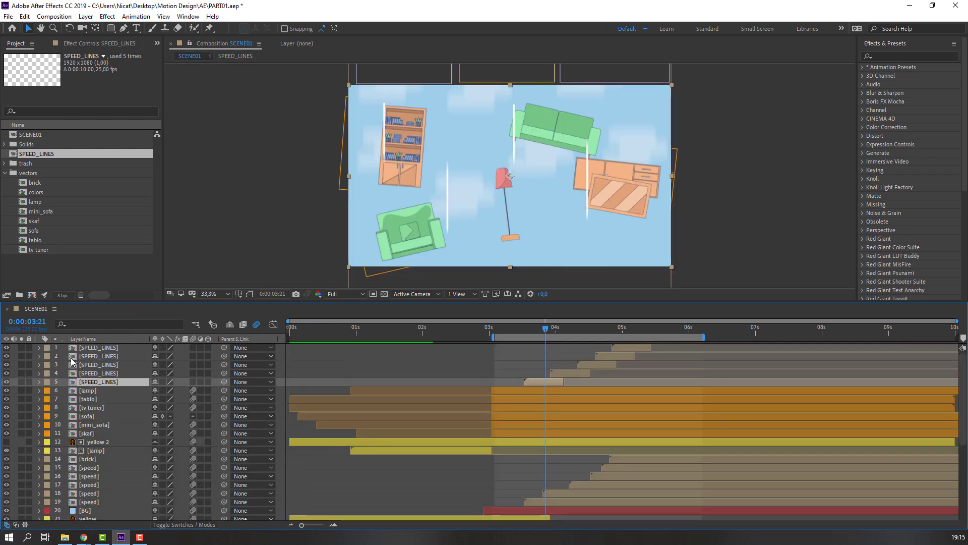
{"action": "left_click", "coordinate": [103, 351], "text": "shift"}
{"action": "left_click_drag", "start_coordinate": [91, 371], "coordinate": [104, 441]}
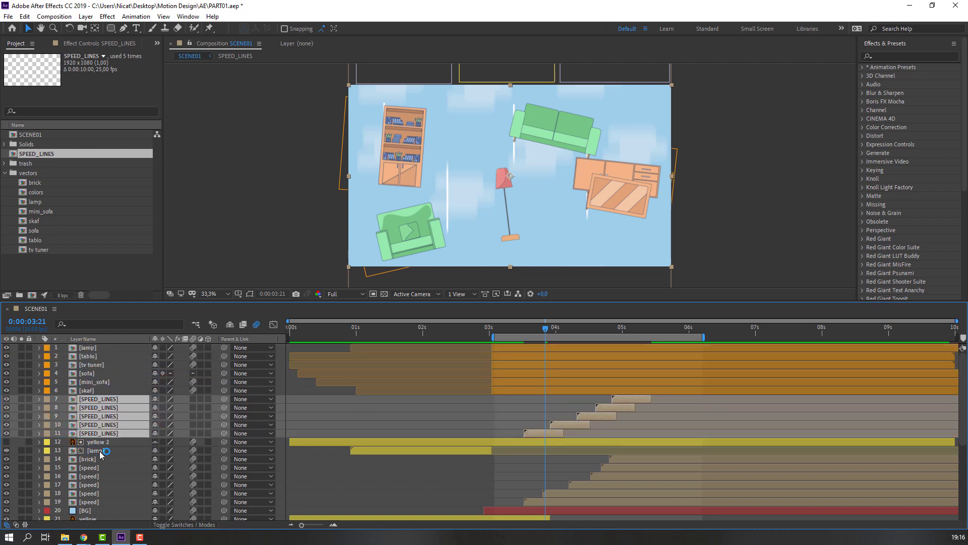
{"action": "left_click", "coordinate": [301, 259]}
{"action": "key", "text": "space"}
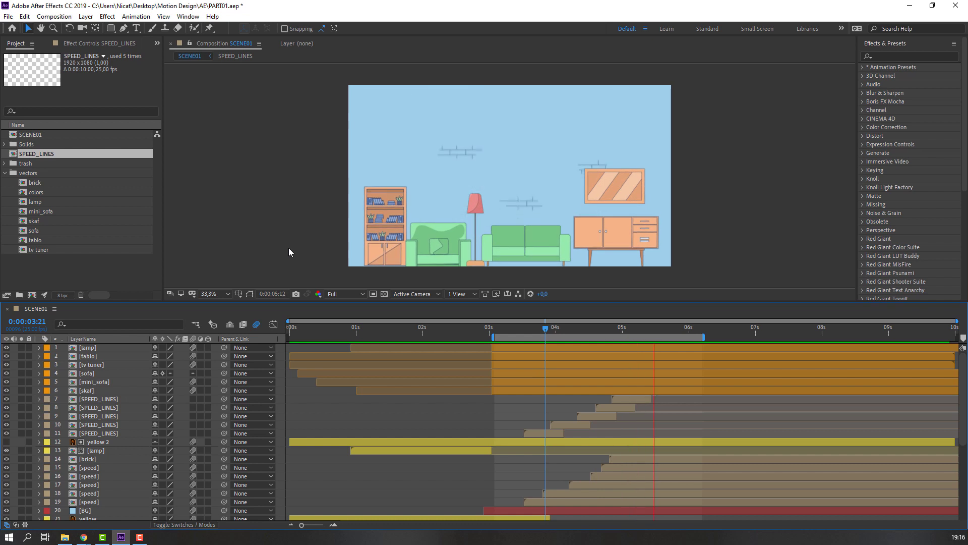
{"action": "left_click_drag", "start_coordinate": [582, 333], "coordinate": [577, 337]}
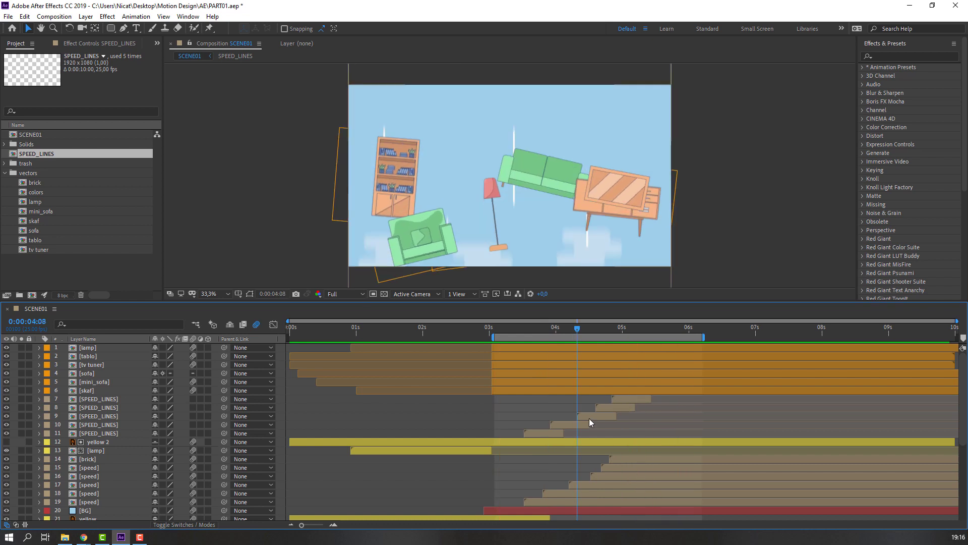
{"action": "left_click", "coordinate": [588, 418]}
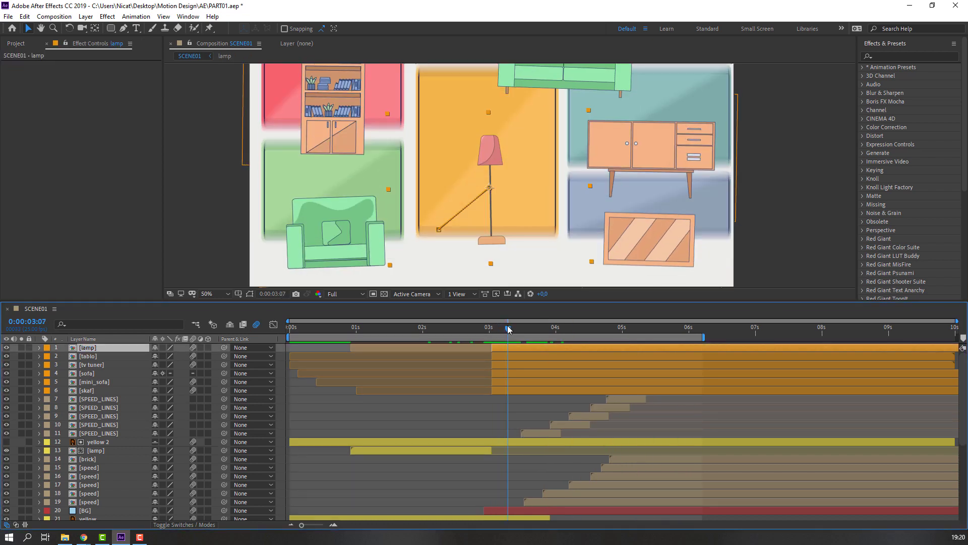
- Find the fast blur effects and apply CC Radial Fast Blur to the top lamp layer
{"action": "mouse_move", "coordinate": [508, 329]}
{"action": "left_mouse_down"}
{"action": "mouse_move", "coordinate": [536, 331]}
{"action": "mouse_move", "coordinate": [516, 338]}
{"action": "mouse_move", "coordinate": [527, 332]}
{"action": "left_mouse_up"}
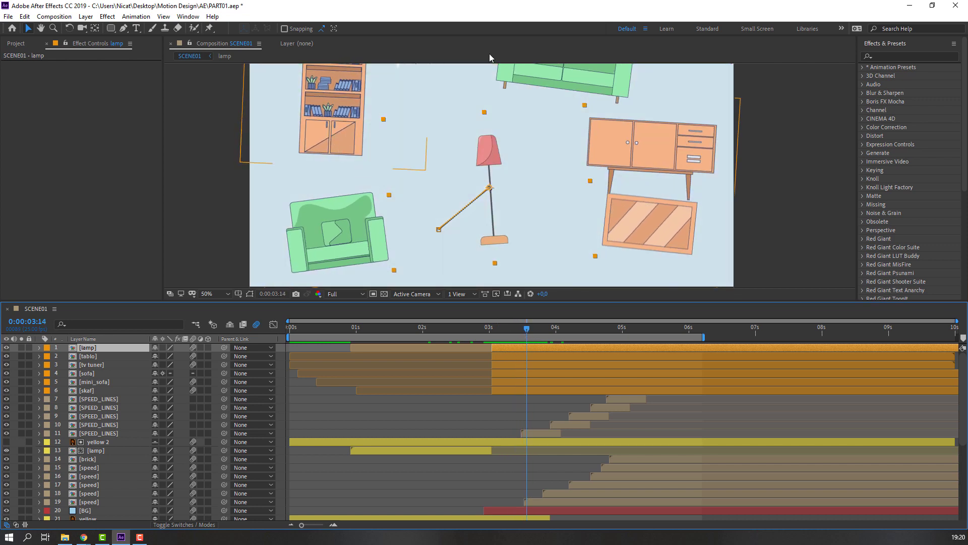
{"action": "key", "text": "Page_Up"}
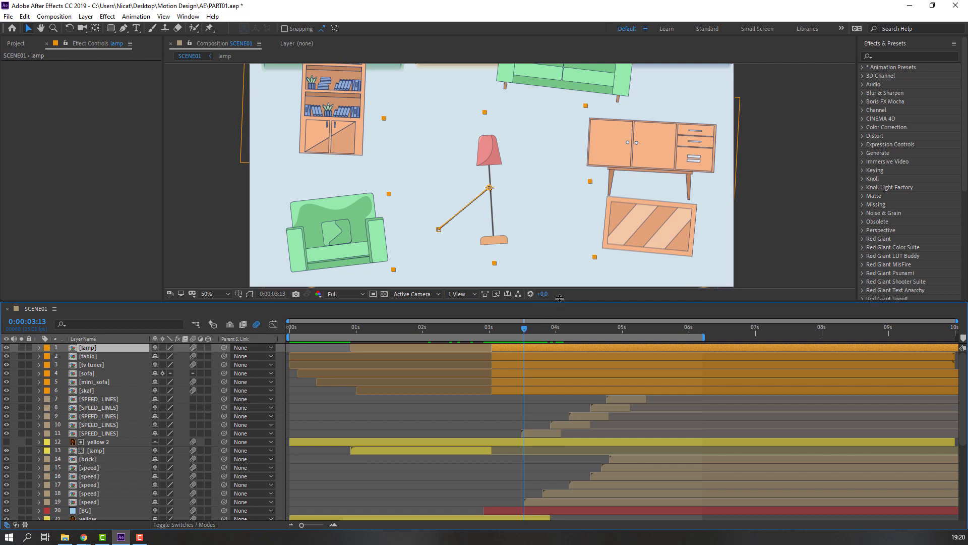
{"action": "left_click", "coordinate": [891, 55]}
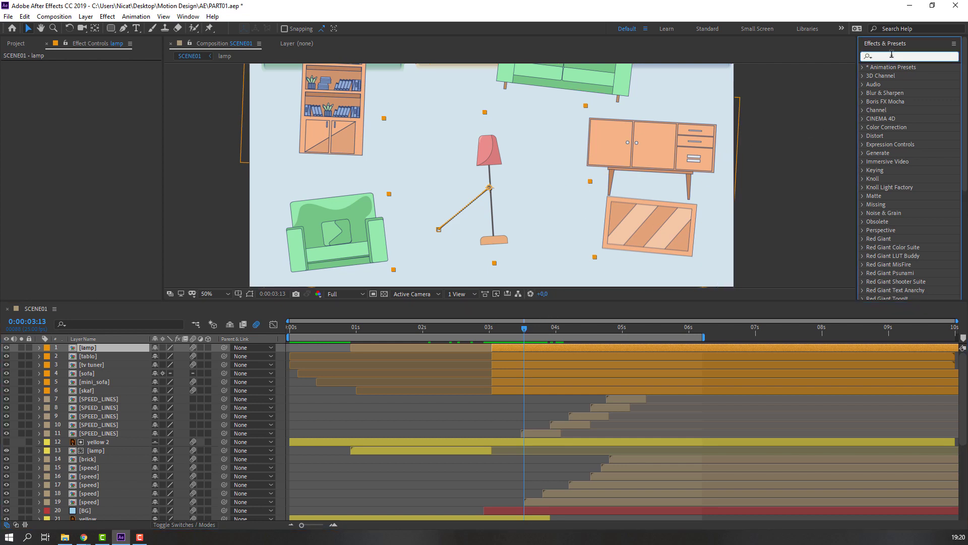
{"action": "type", "text": "fast"}
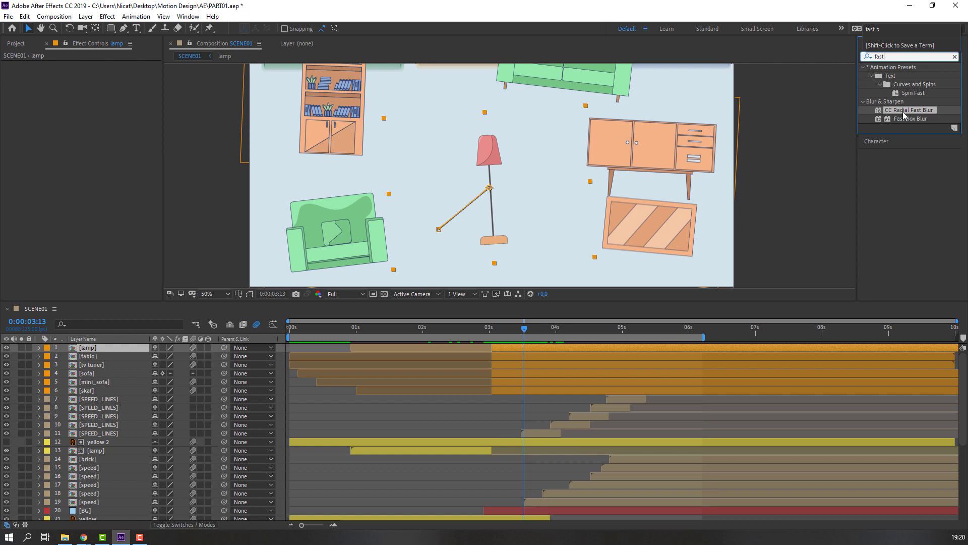
{"action": "left_click_drag", "start_coordinate": [912, 112], "coordinate": [106, 353]}
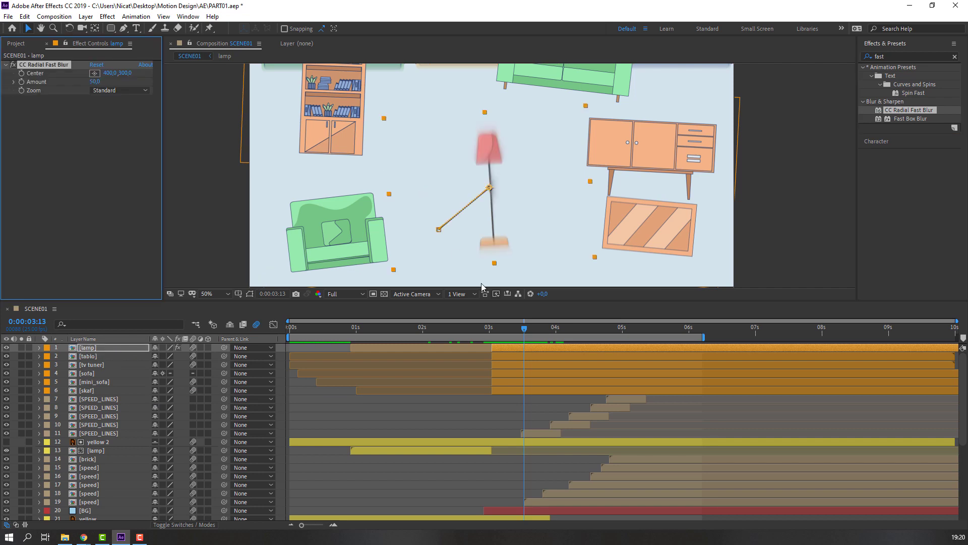
- Keyframe the lamp's CC Radial Fast Blur Amount from 0 at 0:00:03:01 to 50 at 0:00:03:11
{"action": "left_click", "coordinate": [491, 330]}
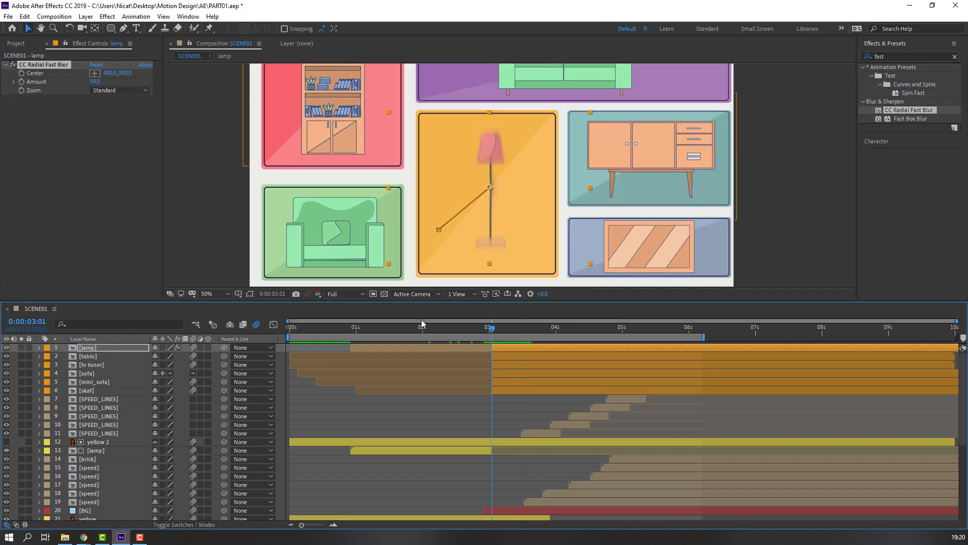
{"action": "left_click_drag", "start_coordinate": [94, 81], "coordinate": [84, 109]}
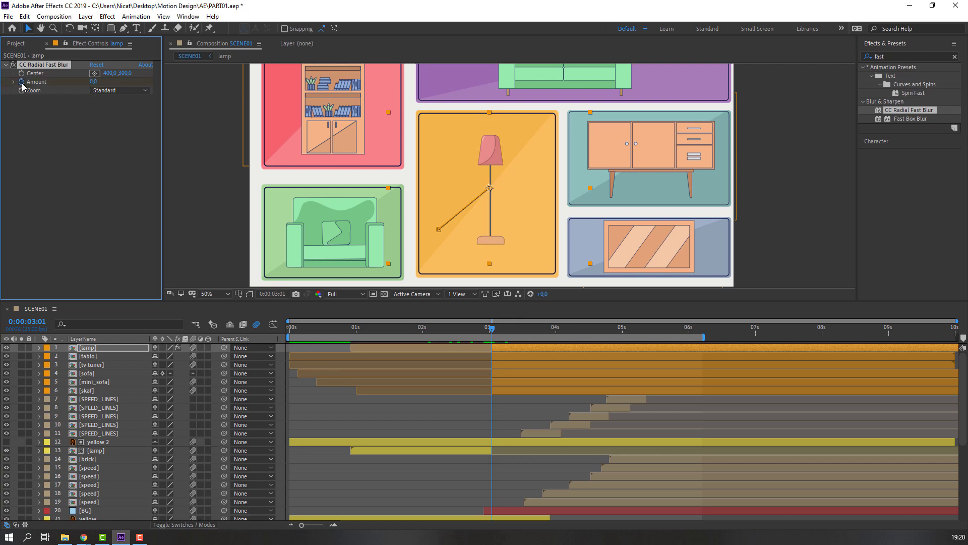
{"action": "left_click_drag", "start_coordinate": [497, 331], "coordinate": [519, 332]}
{"action": "left_click", "coordinate": [94, 83]}
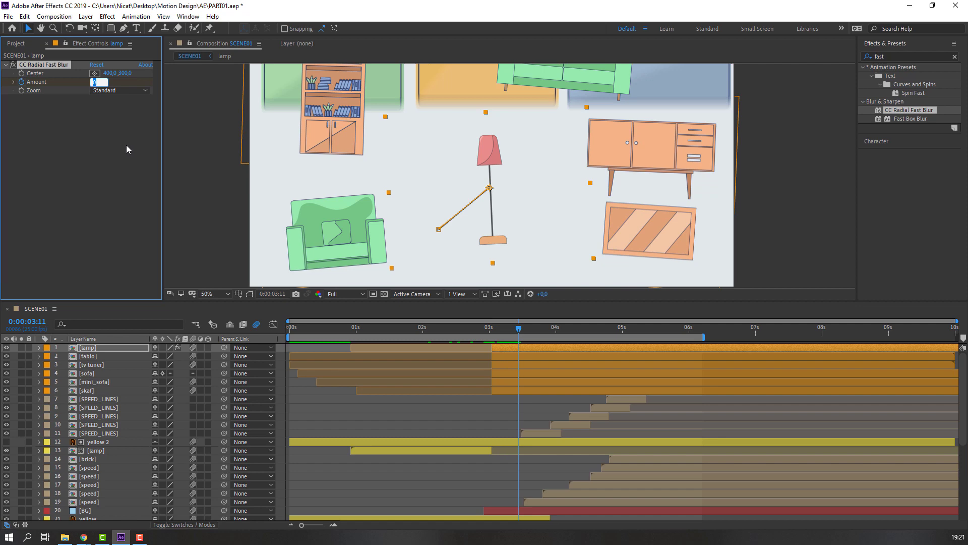
{"action": "type", "text": "50"}
{"action": "key", "text": "Return"}
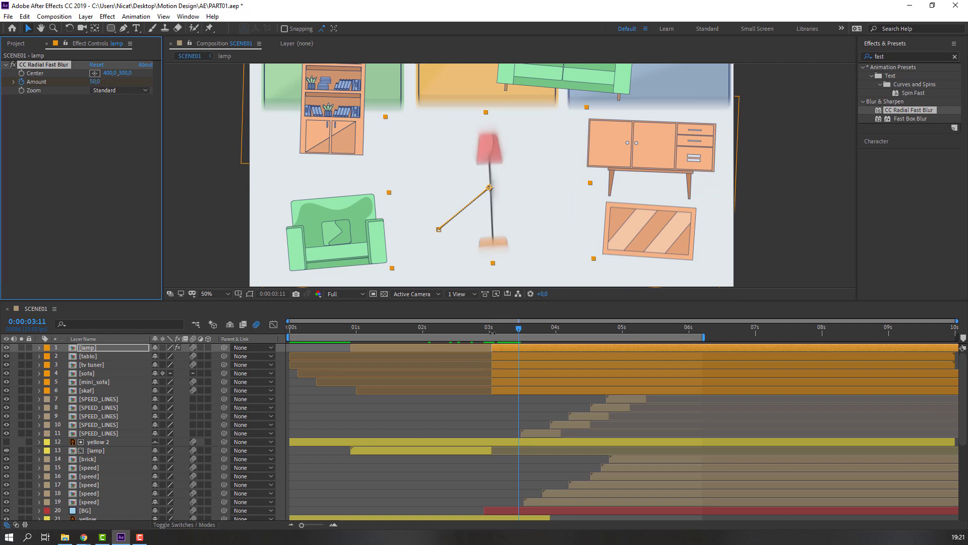
- Show the lamp's keyframes and keyframe the blur Amount from 50 at 0:00:05:03 to 0 at 0:00:05:10
{"action": "left_click", "coordinate": [487, 328]}
{"action": "left_click_drag", "start_coordinate": [491, 330], "coordinate": [636, 331]}
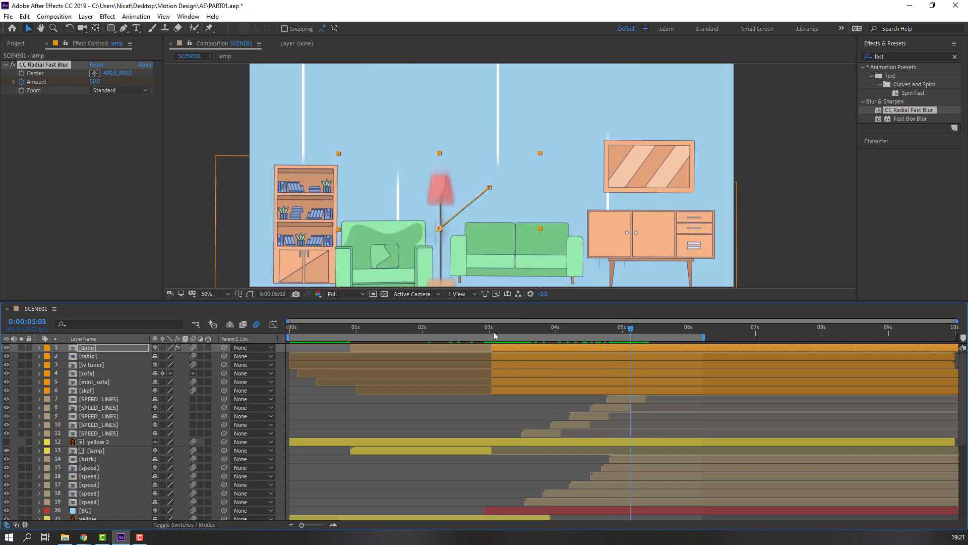
{"action": "key", "text": "u"}
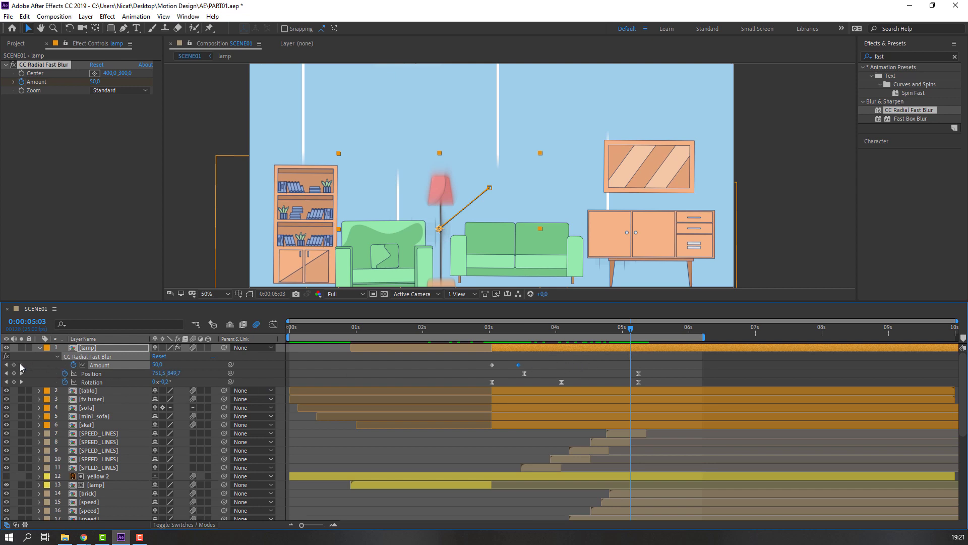
{"action": "left_click_drag", "start_coordinate": [642, 331], "coordinate": [650, 332]}
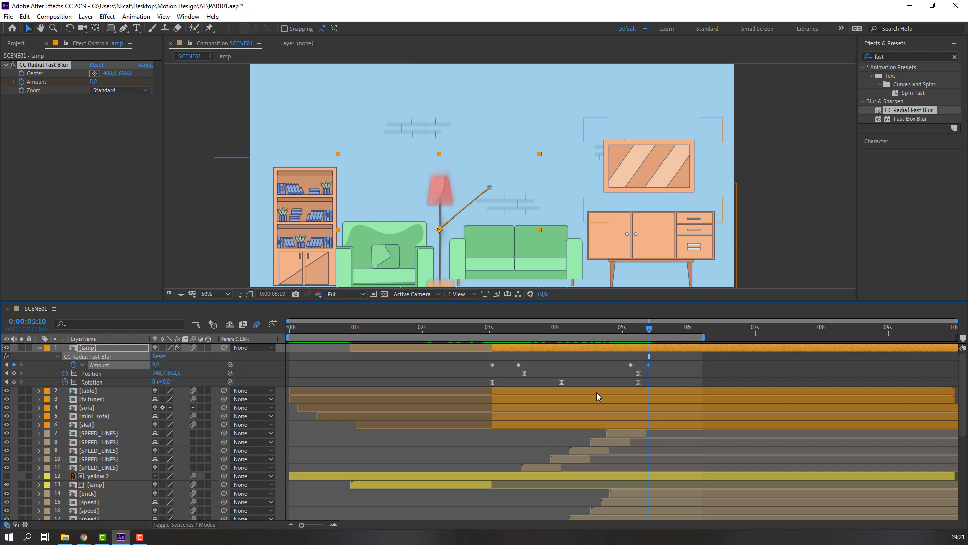
- Move the lamp's third blur Amount keyframe slightly earlier, start the work area just before 3 seconds, and preview
{"action": "left_click_drag", "start_coordinate": [613, 333], "coordinate": [639, 335]}
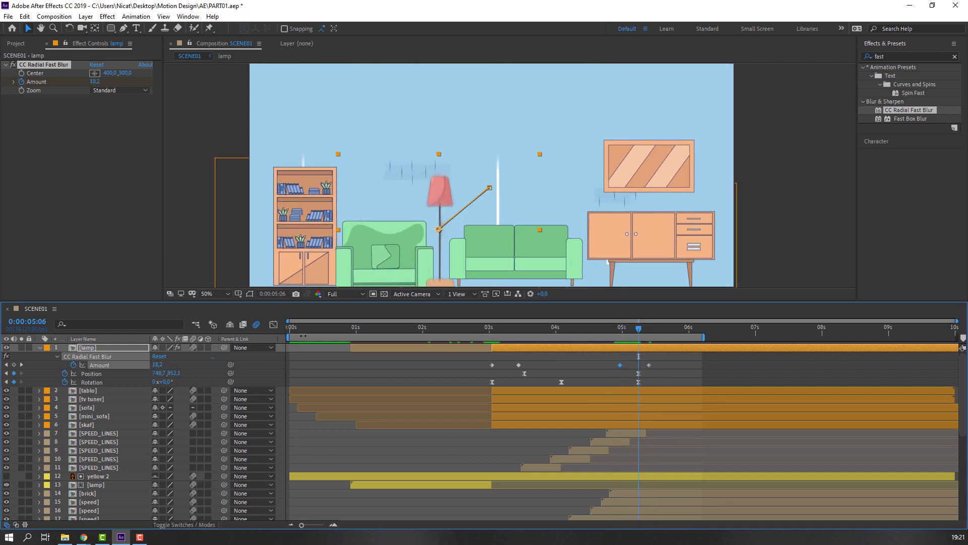
{"action": "left_click_drag", "start_coordinate": [288, 337], "coordinate": [474, 337]}
{"action": "key", "text": "space"}
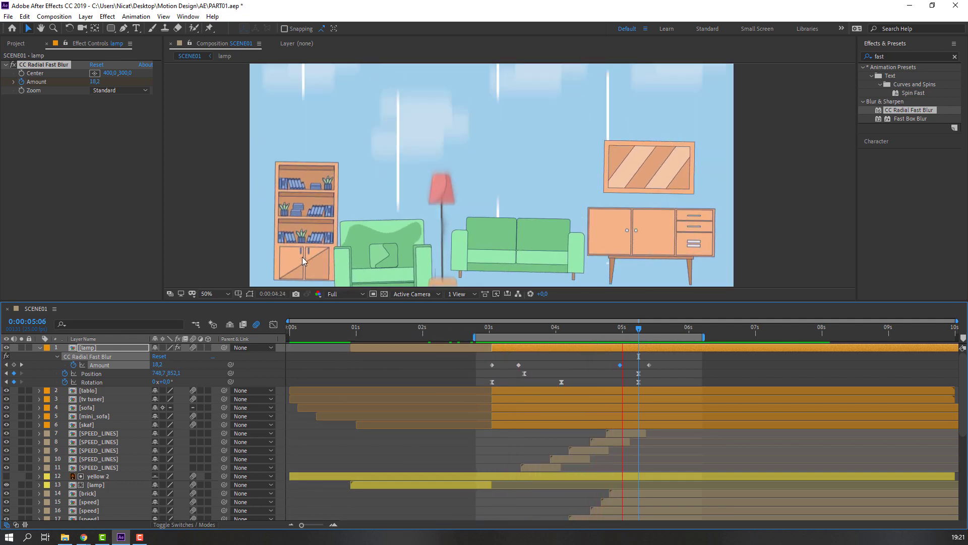
- Apply Easy Ease to all four of the lamp's blur Amount keyframes and preview the animation
{"action": "key", "text": "space"}
{"action": "left_click_drag", "start_coordinate": [662, 360], "coordinate": [485, 367]}
{"action": "right_click", "coordinate": [492, 364]}
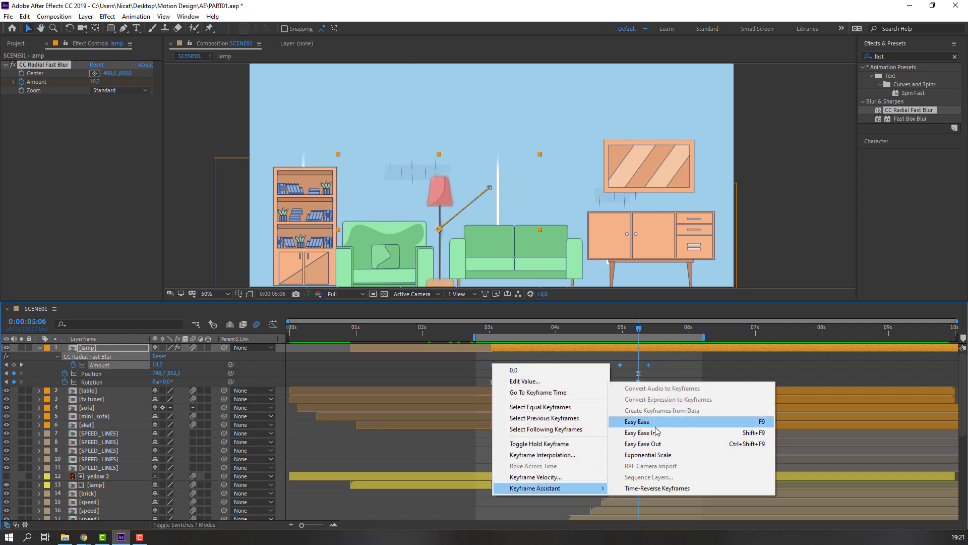
{"action": "left_click", "coordinate": [651, 423]}
{"action": "key", "text": "space"}
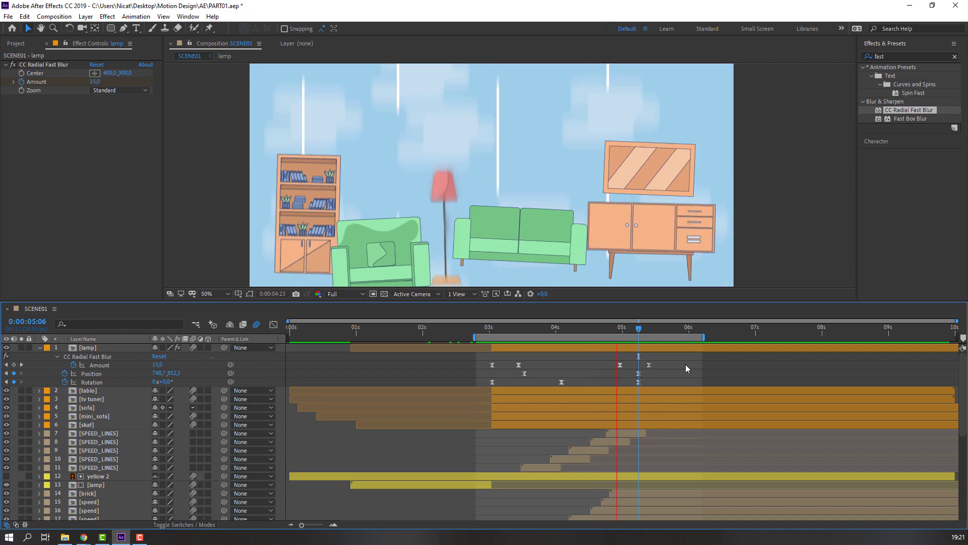
- Move the lamp's third blur Amount keyframe earlier to about 4.5 seconds and preview the blur fading out
{"action": "key", "text": "space"}
{"action": "left_click_drag", "start_coordinate": [621, 367], "coordinate": [599, 367]}
{"action": "left_click_drag", "start_coordinate": [589, 331], "coordinate": [641, 334]}
{"action": "key", "text": "space"}
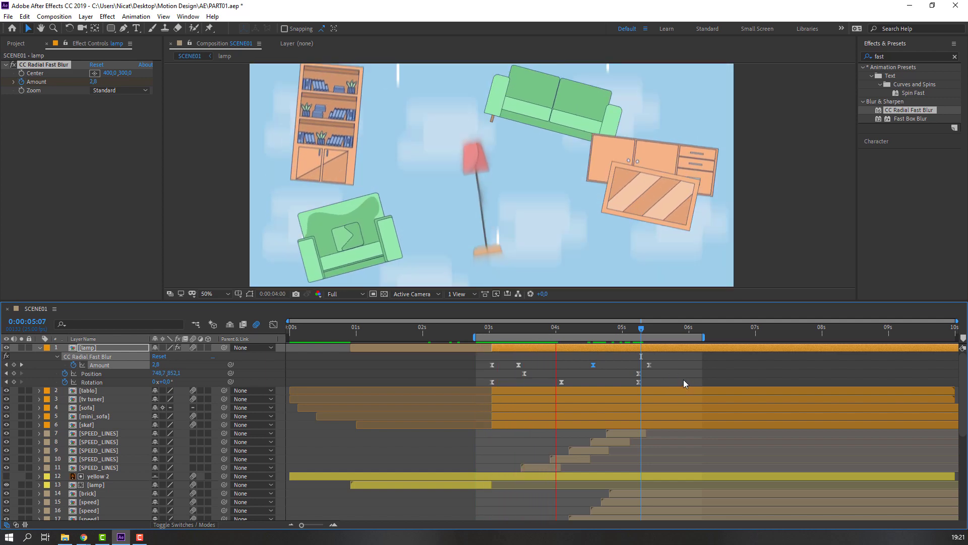
{"action": "key", "text": "space"}
{"action": "left_click_drag", "start_coordinate": [639, 332], "coordinate": [529, 338]}
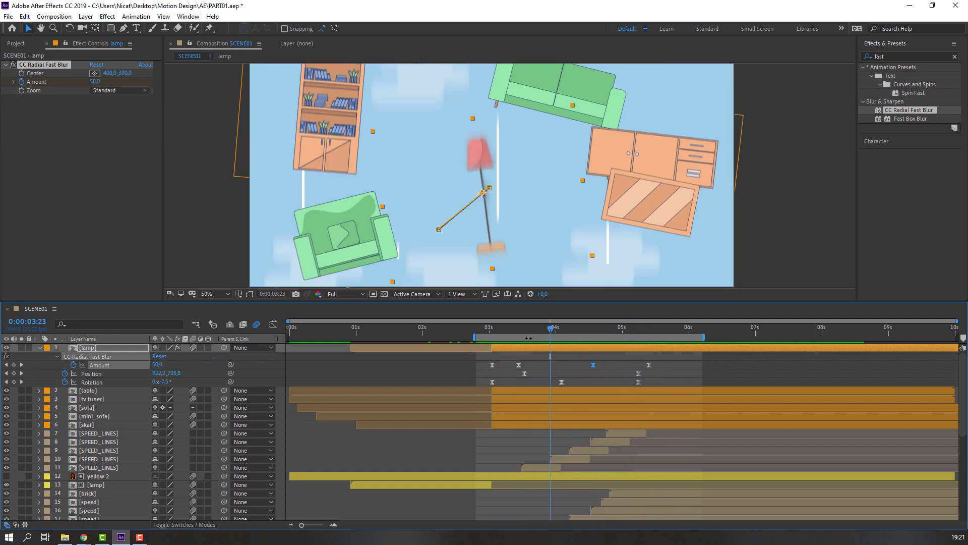
- Copy the lamp's keyframed CC Radial Fast Blur to the tablo layer at 0:00:03:01 and show that layer's keyframes
{"action": "left_click", "coordinate": [351, 380]}
{"action": "left_click", "coordinate": [96, 363]}
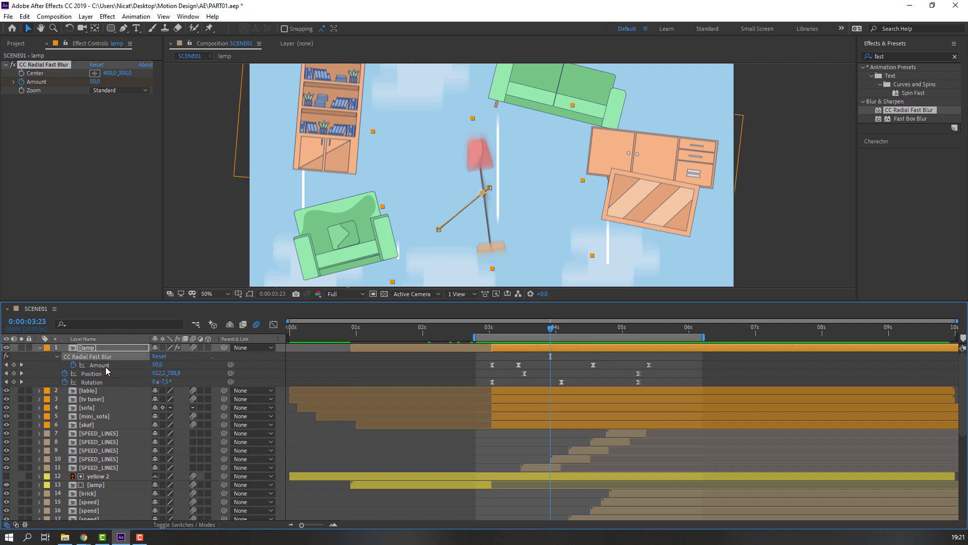
{"action": "left_click", "coordinate": [493, 330]}
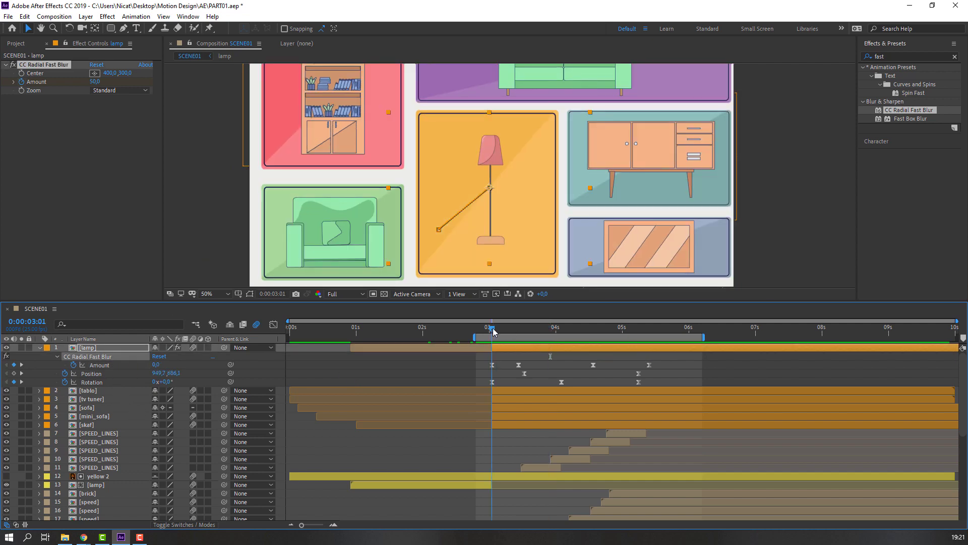
{"action": "left_click", "coordinate": [502, 391]}
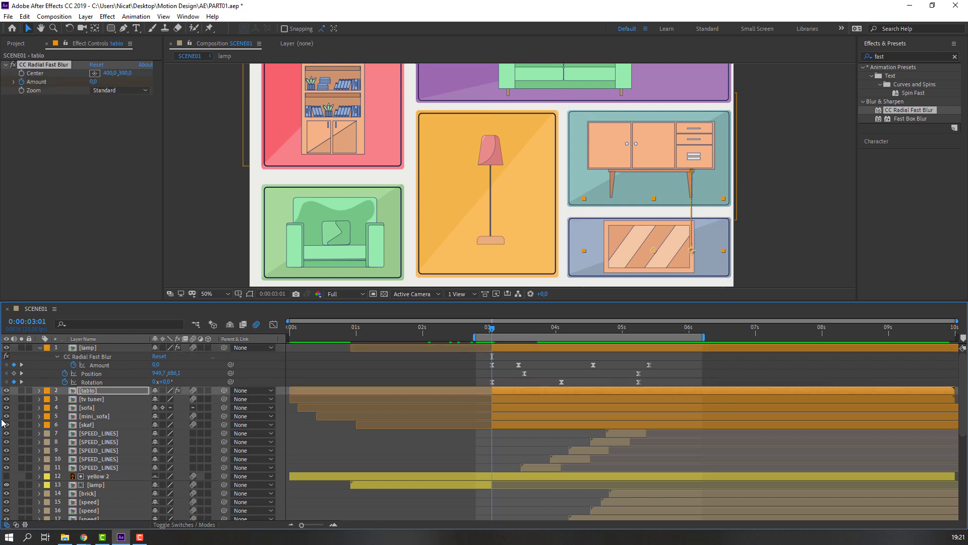
{"action": "key", "text": "u"}
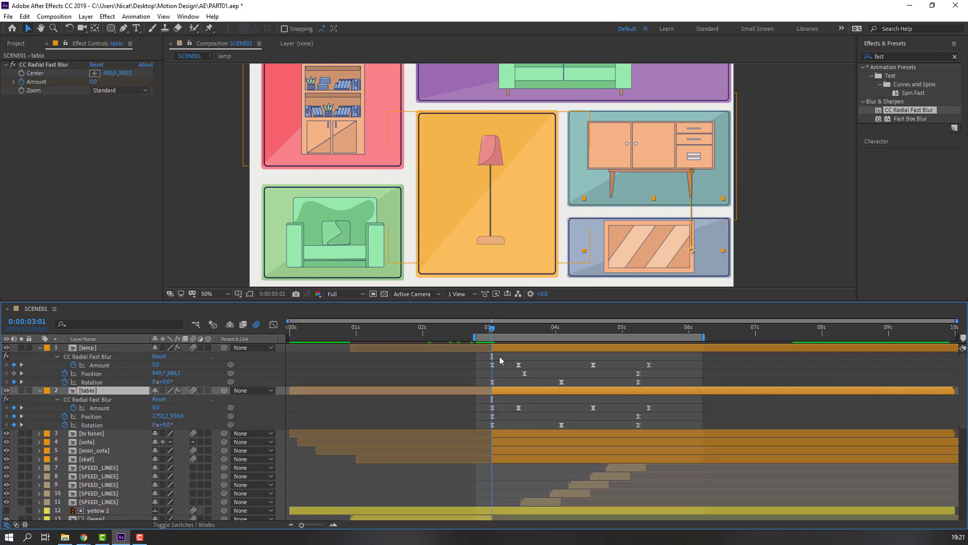
{"action": "mouse_move", "coordinate": [497, 331]}
{"action": "left_mouse_down"}
{"action": "mouse_move", "coordinate": [628, 337]}
{"action": "mouse_move", "coordinate": [494, 333]}
{"action": "left_mouse_up"}
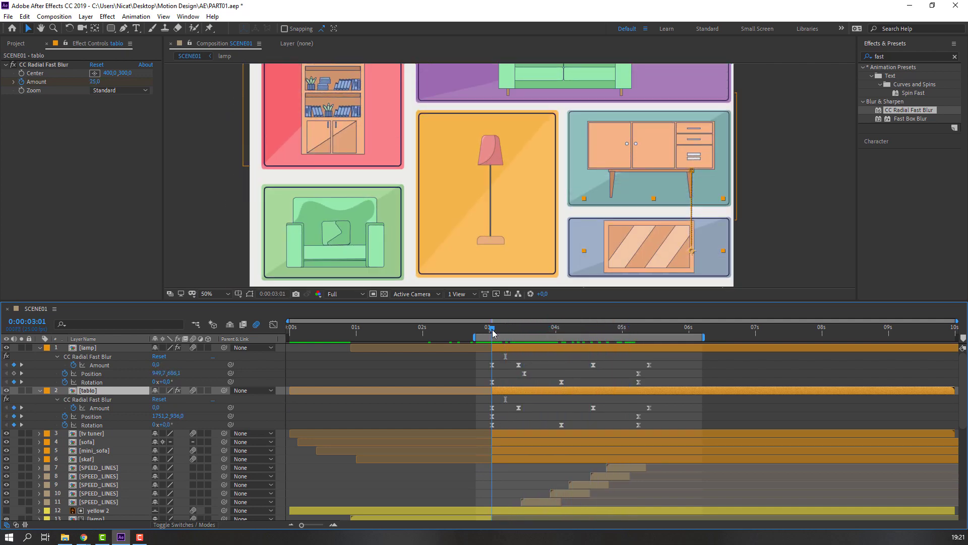
- Paste the keyframed CC Radial Fast Blur onto the tv tuner, sofa, mini_sofa and skaf layers at 0:00:03:01 and preview
{"action": "left_click", "coordinate": [502, 433]}
{"action": "left_click", "coordinate": [506, 458], "text": "shift"}
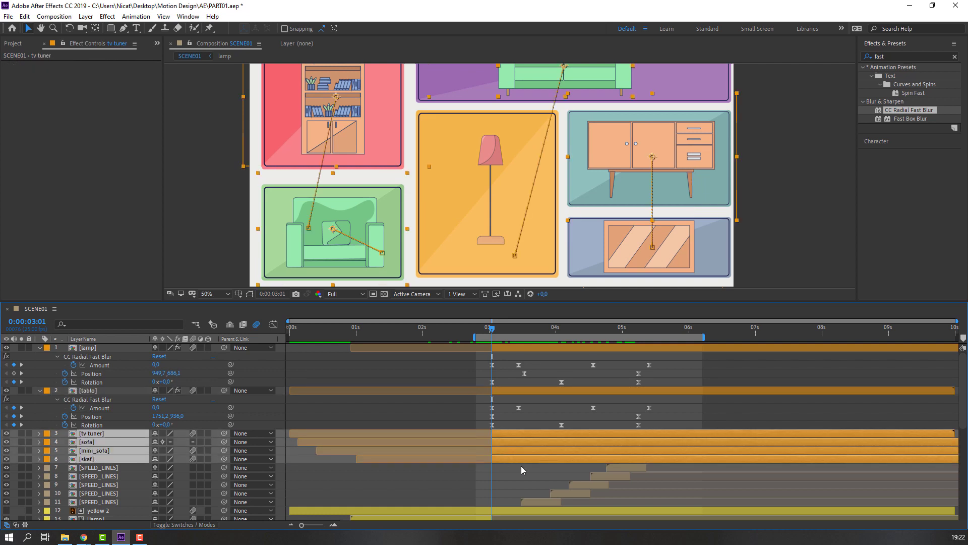
{"action": "key", "text": "ctrl+alt+shift+e"}
{"action": "key", "text": "space"}
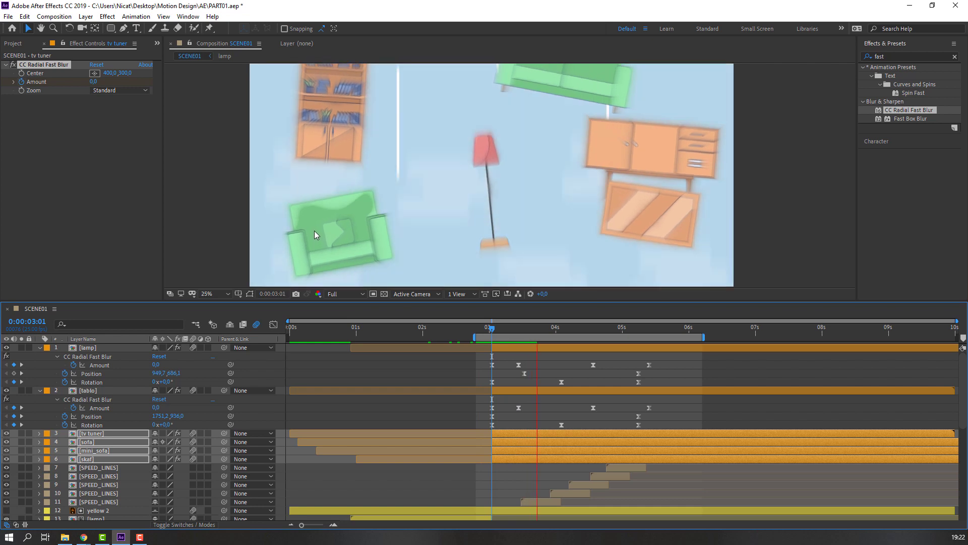
{"action": "scroll", "coordinate": [315, 230], "scroll_direction": "up", "scroll_amount": 1}
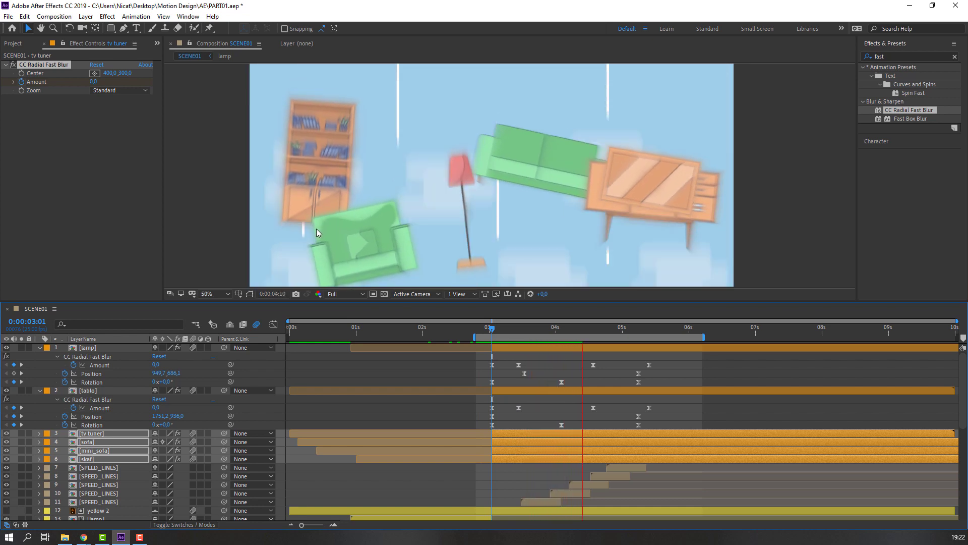